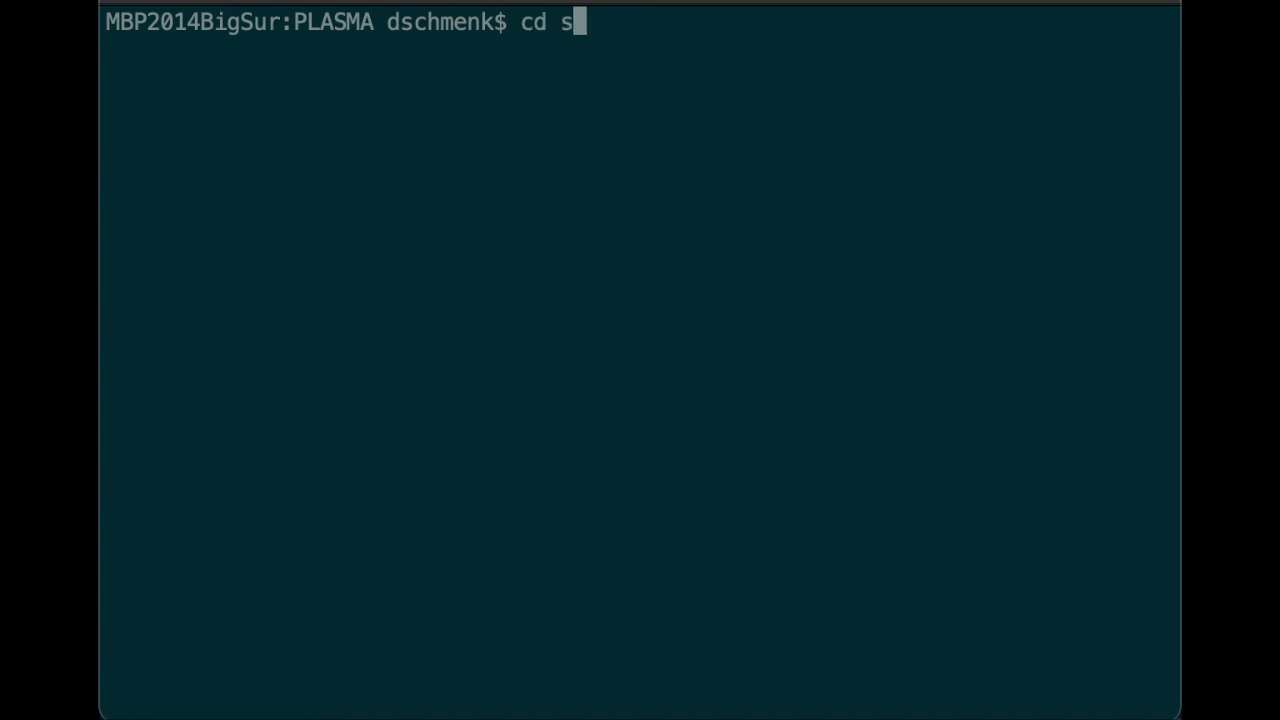
Browse the PLASMA src folder and show a detailed listing of toolsrc
type("rc")
key("Return")
type("ls")
key("Return")
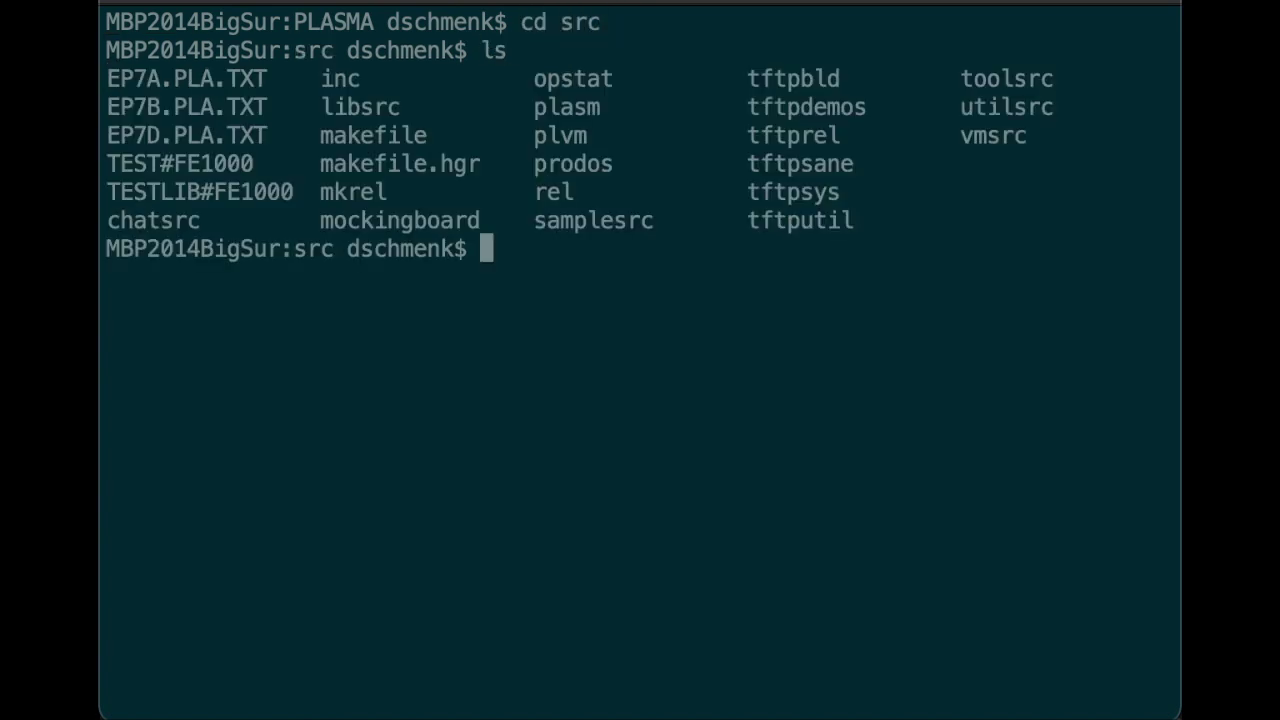
type("cd ")
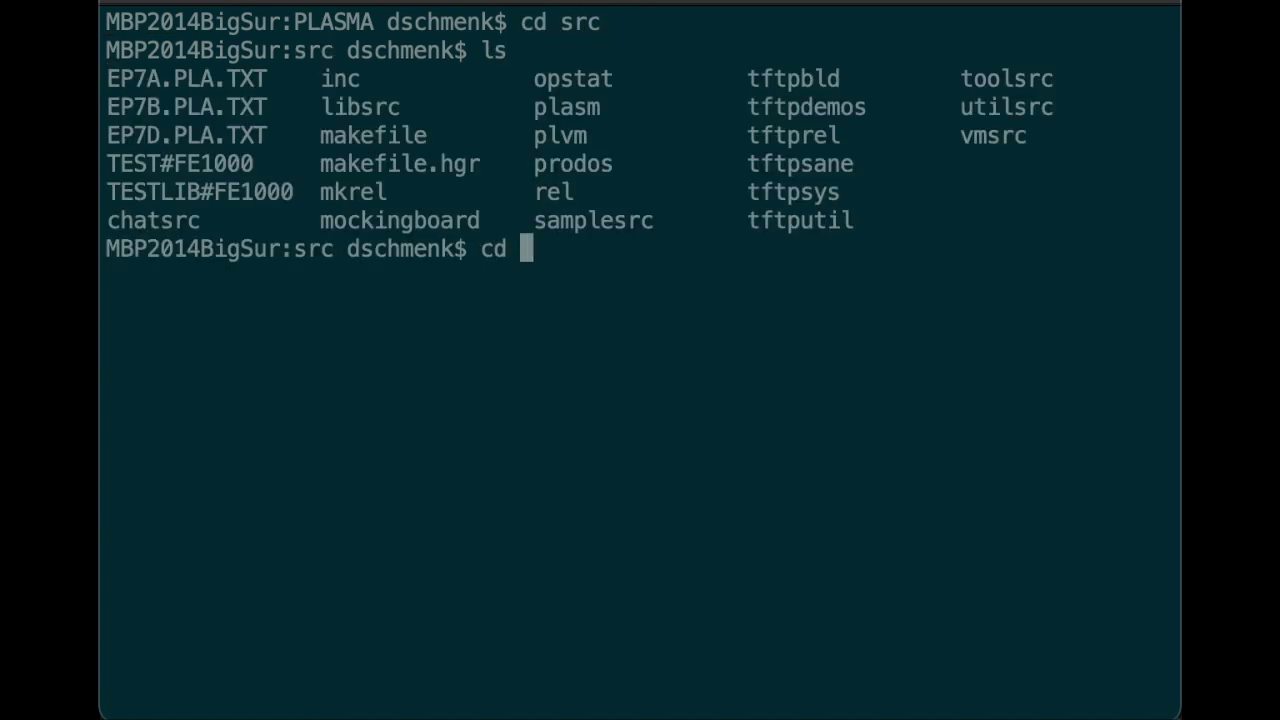
type("toolsrc")
key("Return")
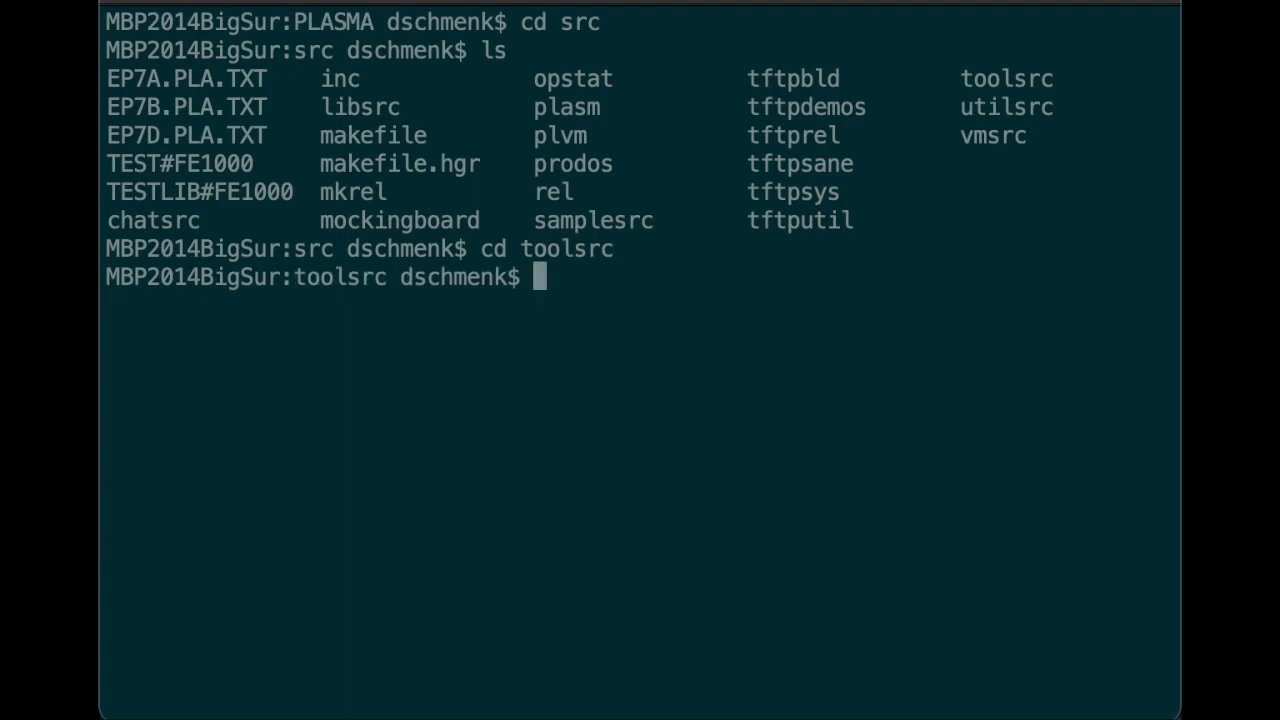
type("ls -ls")
key("Return")
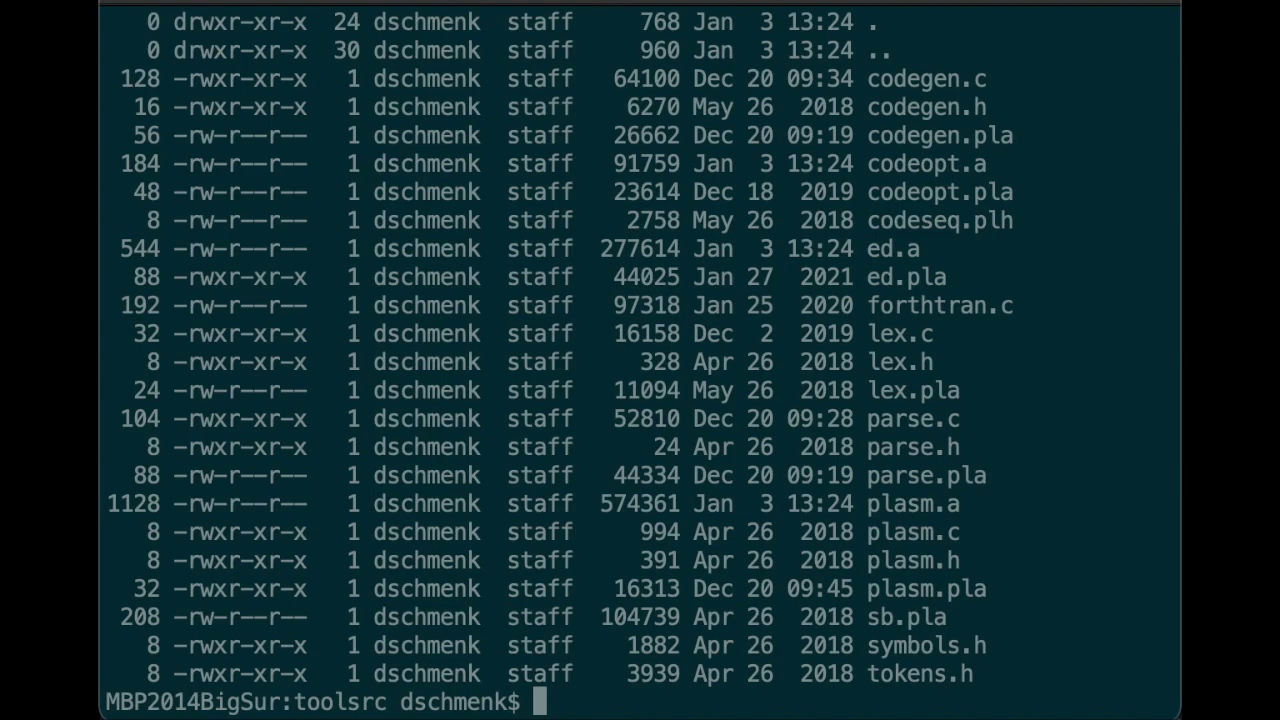
List the jit* source files in the libsrc folder
type("cd ..")
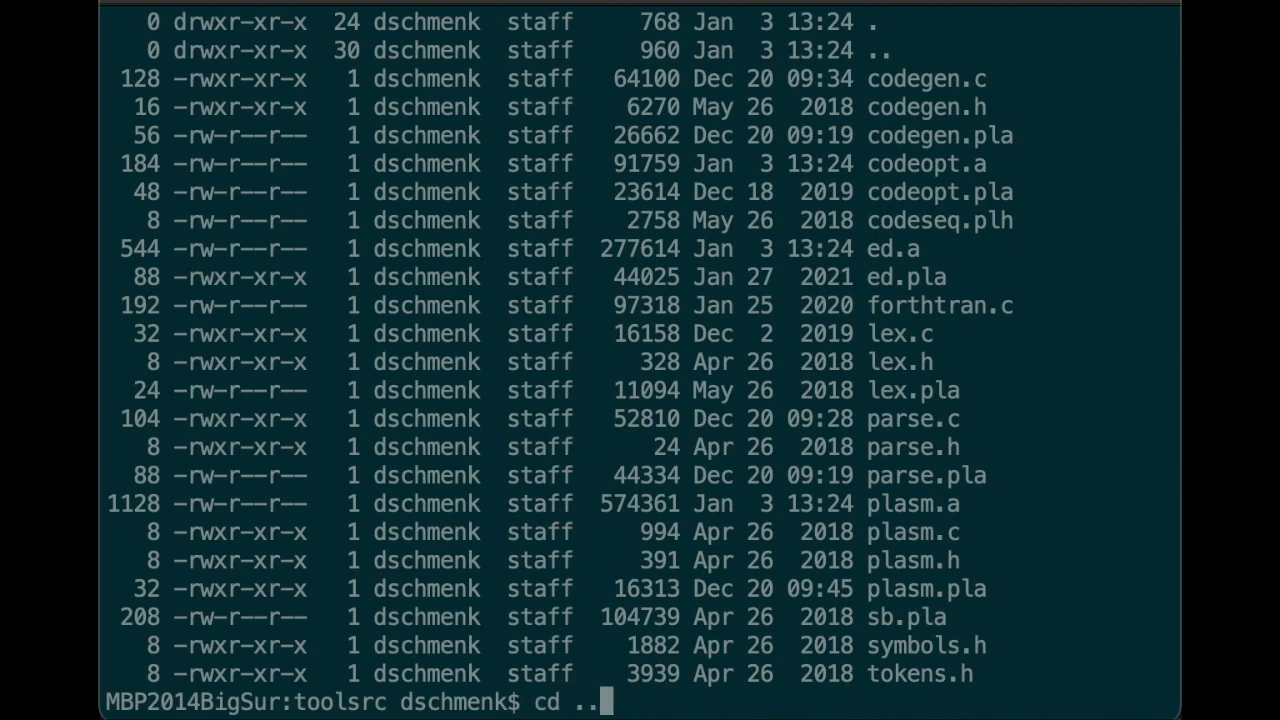
type("/libsrc")
key("Return")
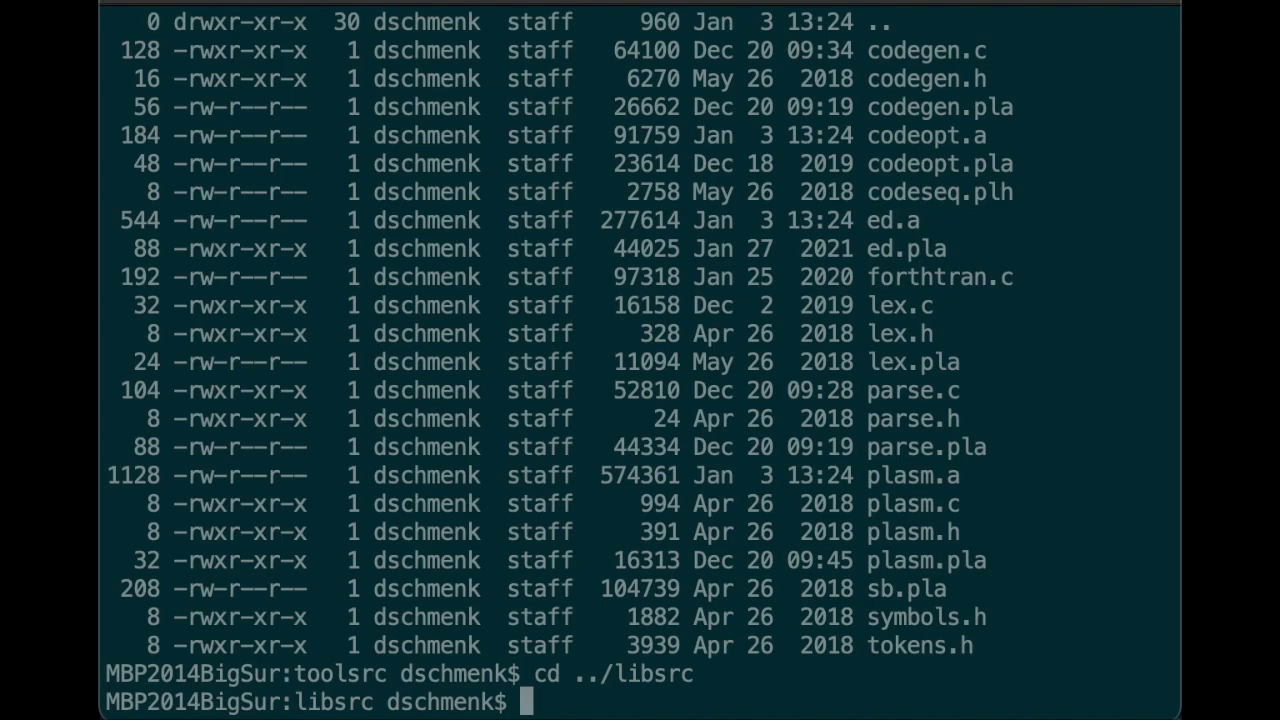
type("ls -lsa ")
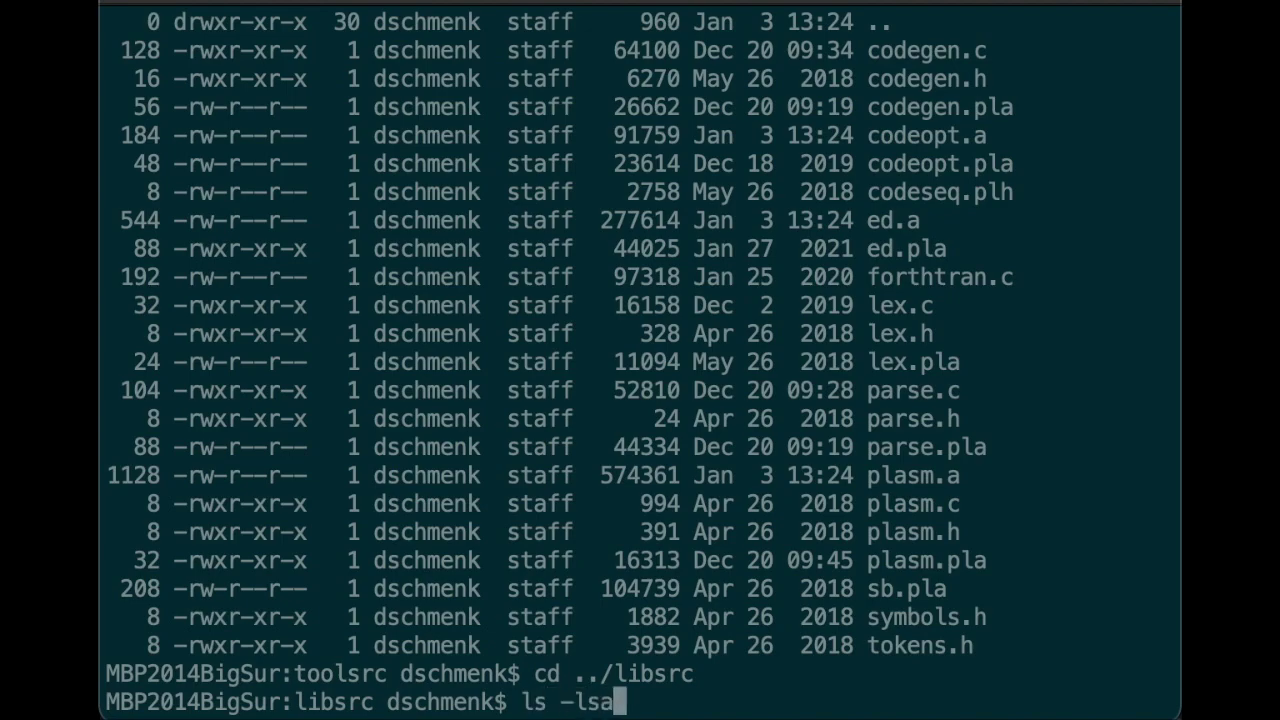
type("jit*")
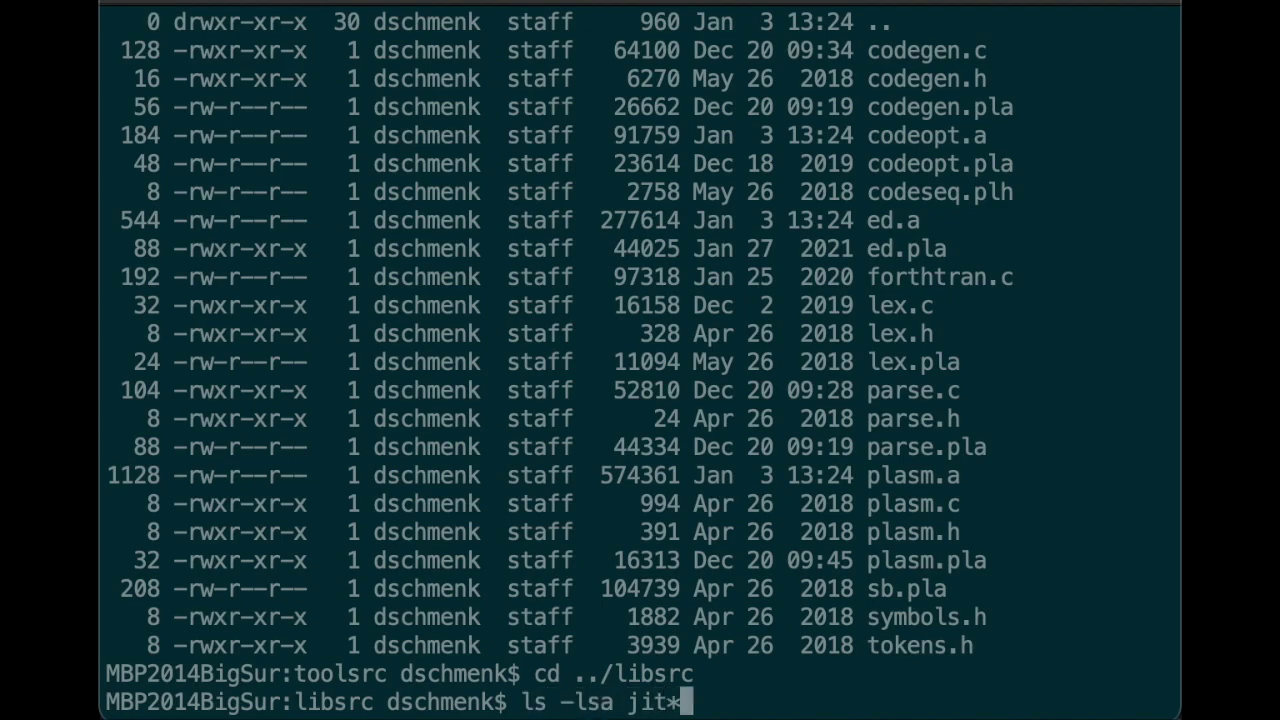
key("Return")
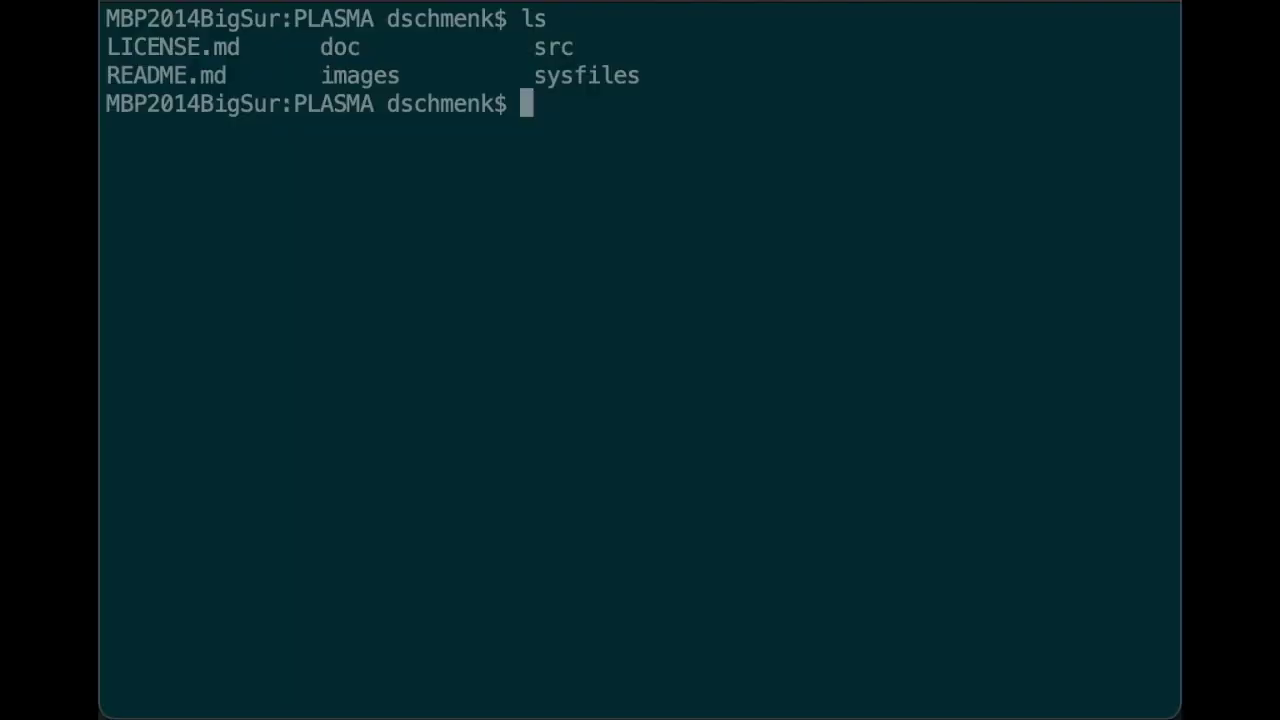
Build PLASMA with make apple in src, then run make test
type("cd src")
key("Return")
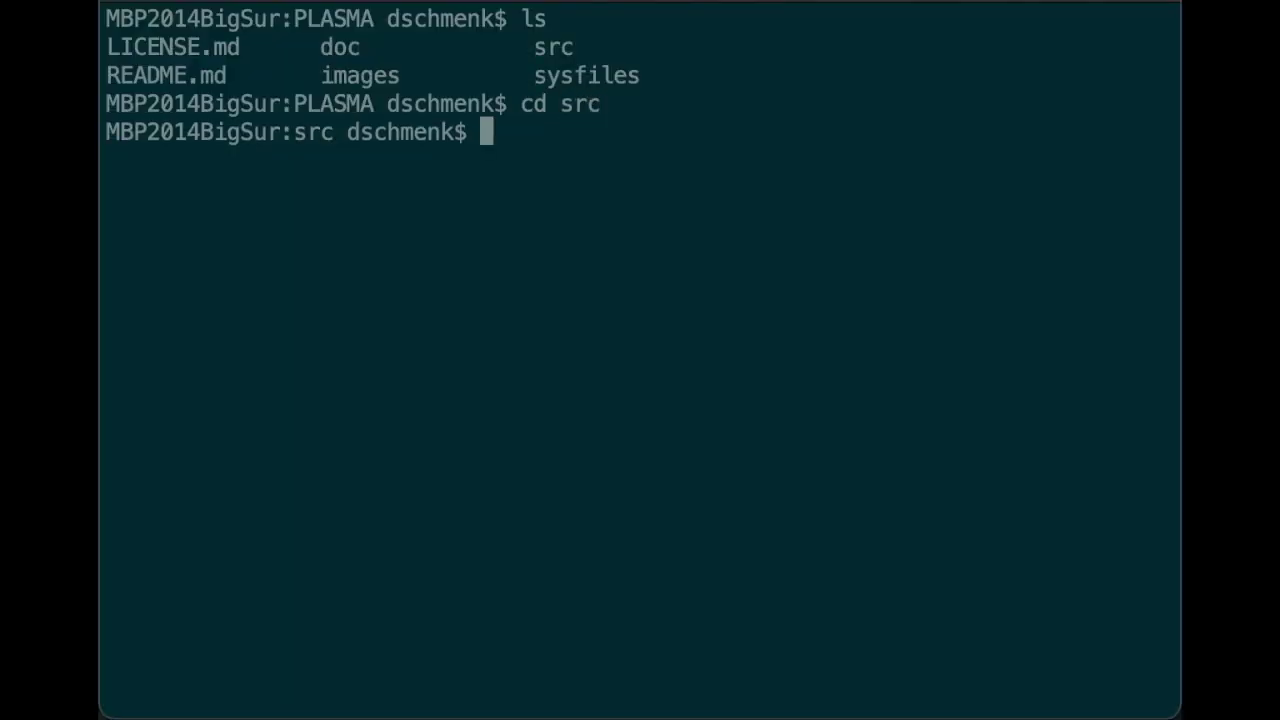
type("make apple")
key("Return")
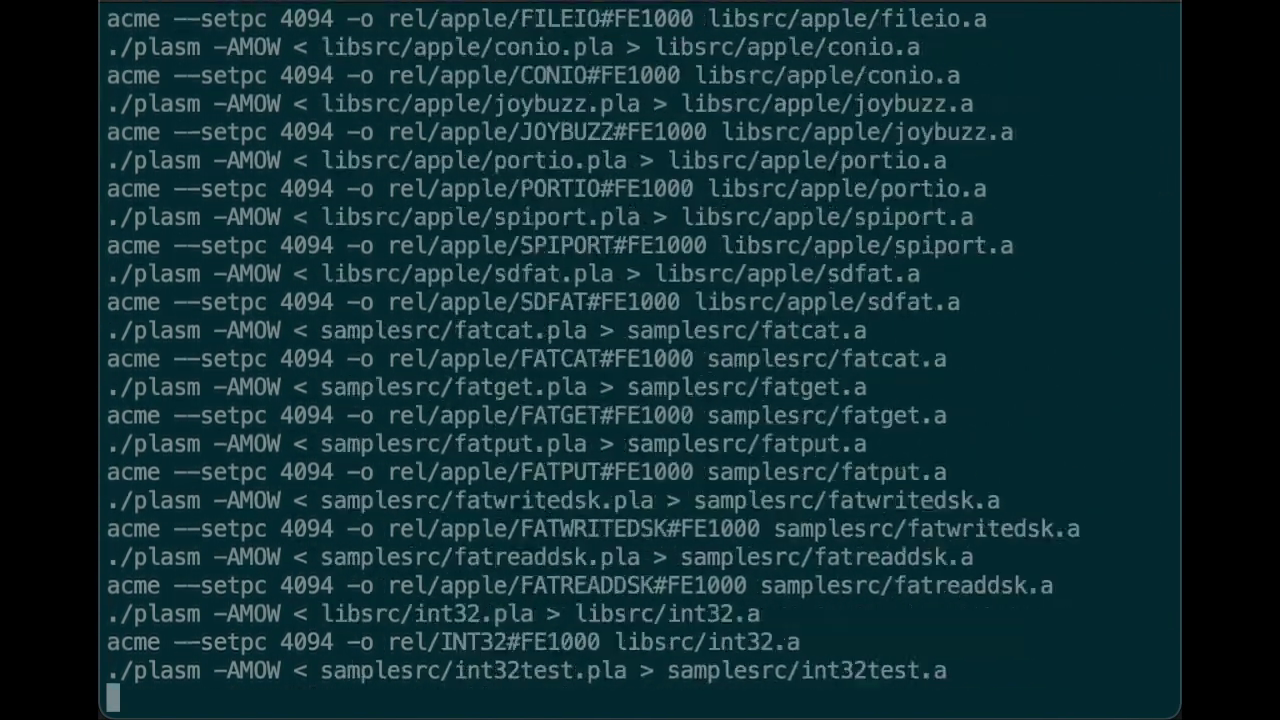
type("m")
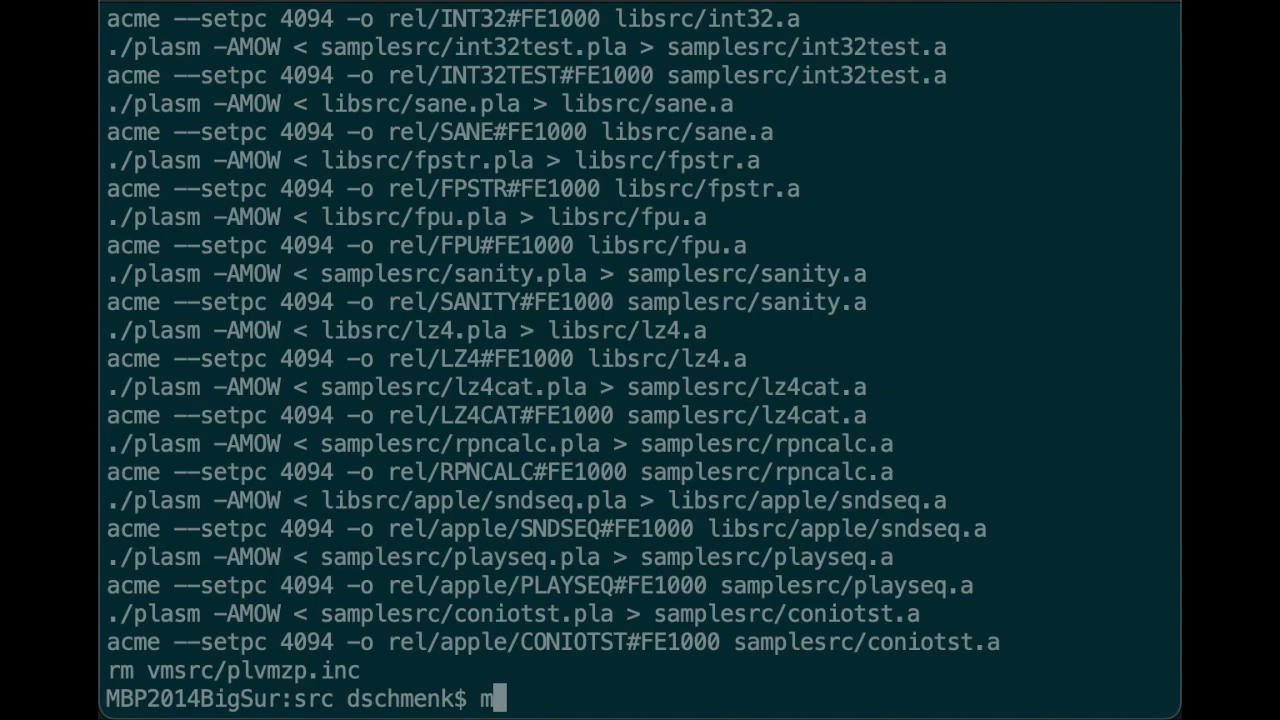
type("ake test")
key("Return")
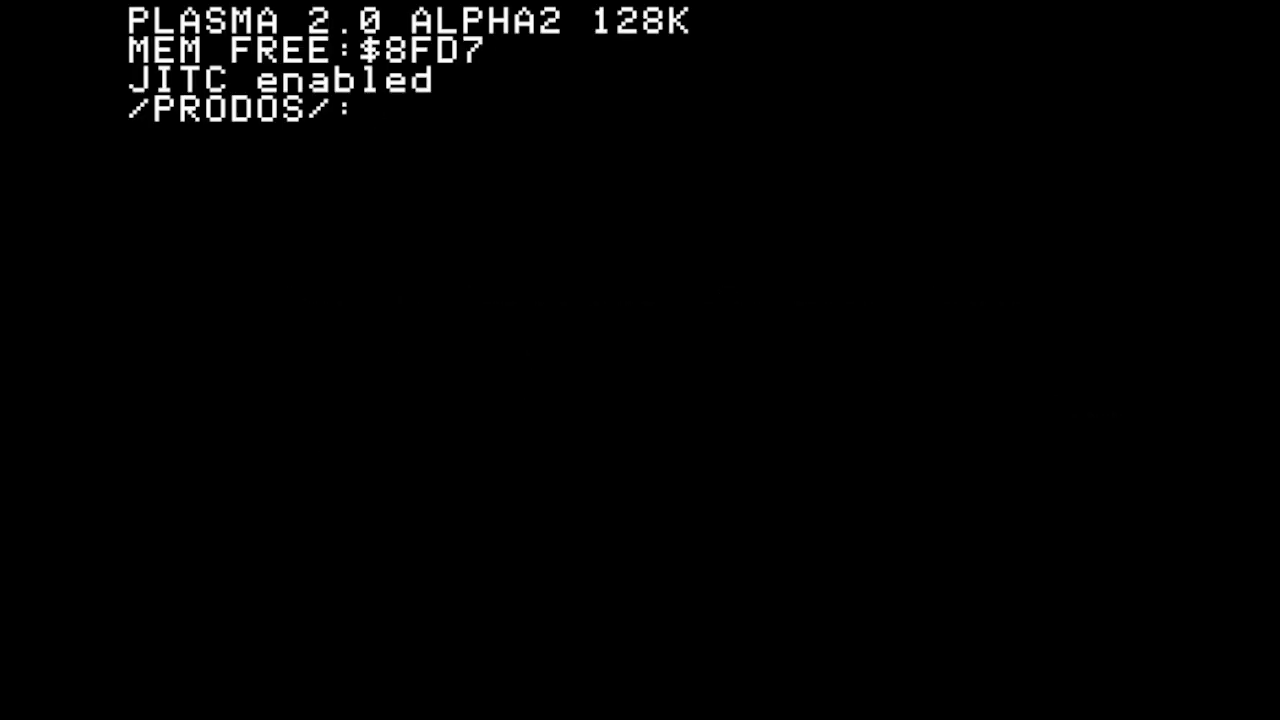
Switch to the BLD prefix and compile samples/rod.pla with plasm to 346 bytes
type("p bld")
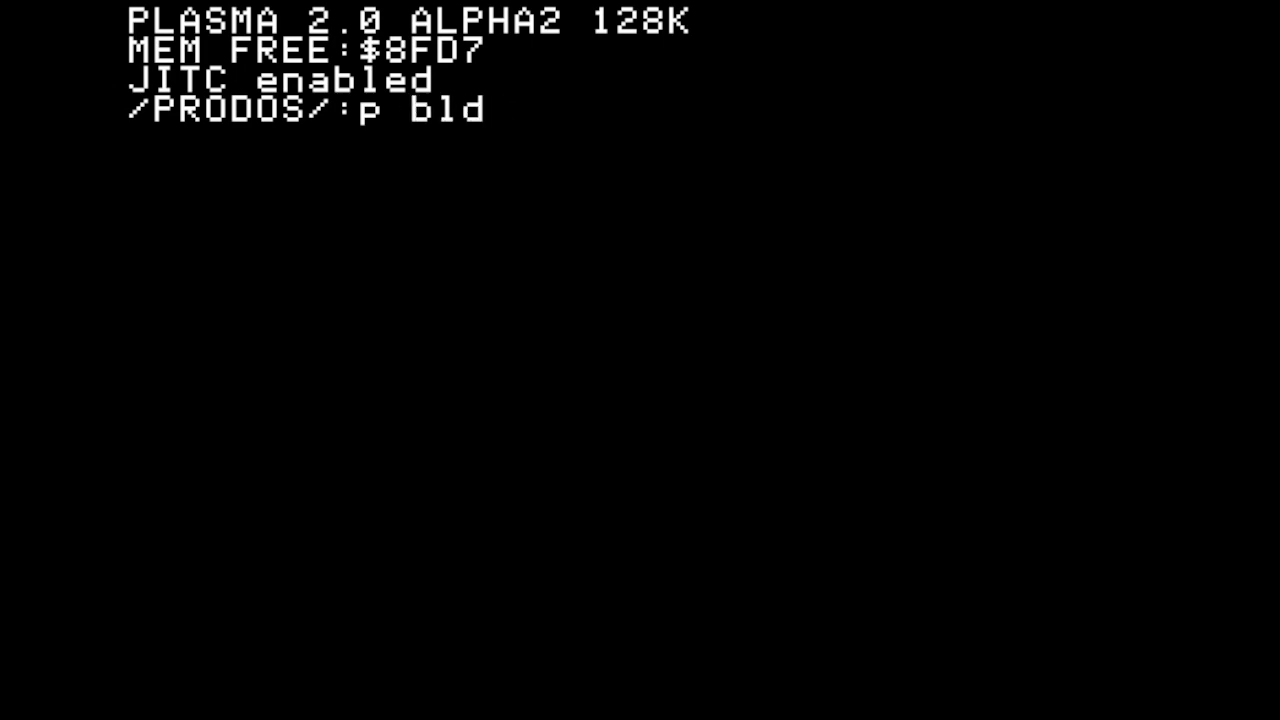
key("Return")
type("plasm sam")
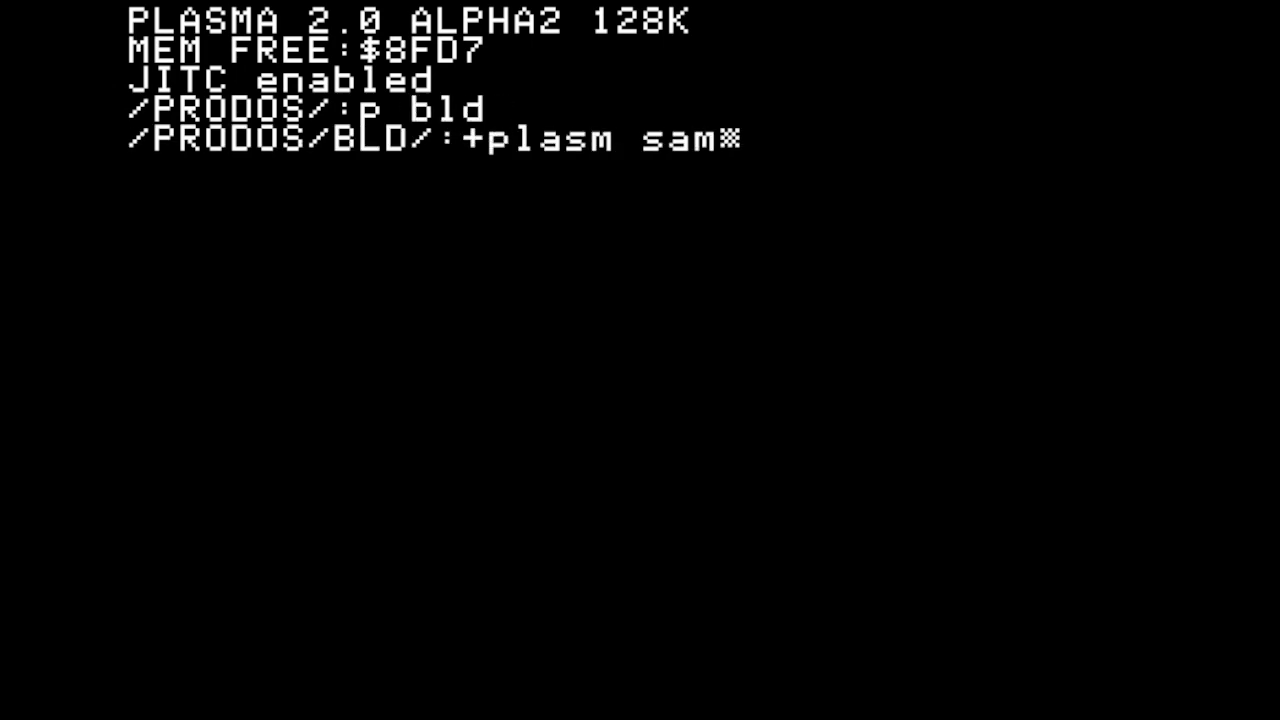
type("ples/ro")
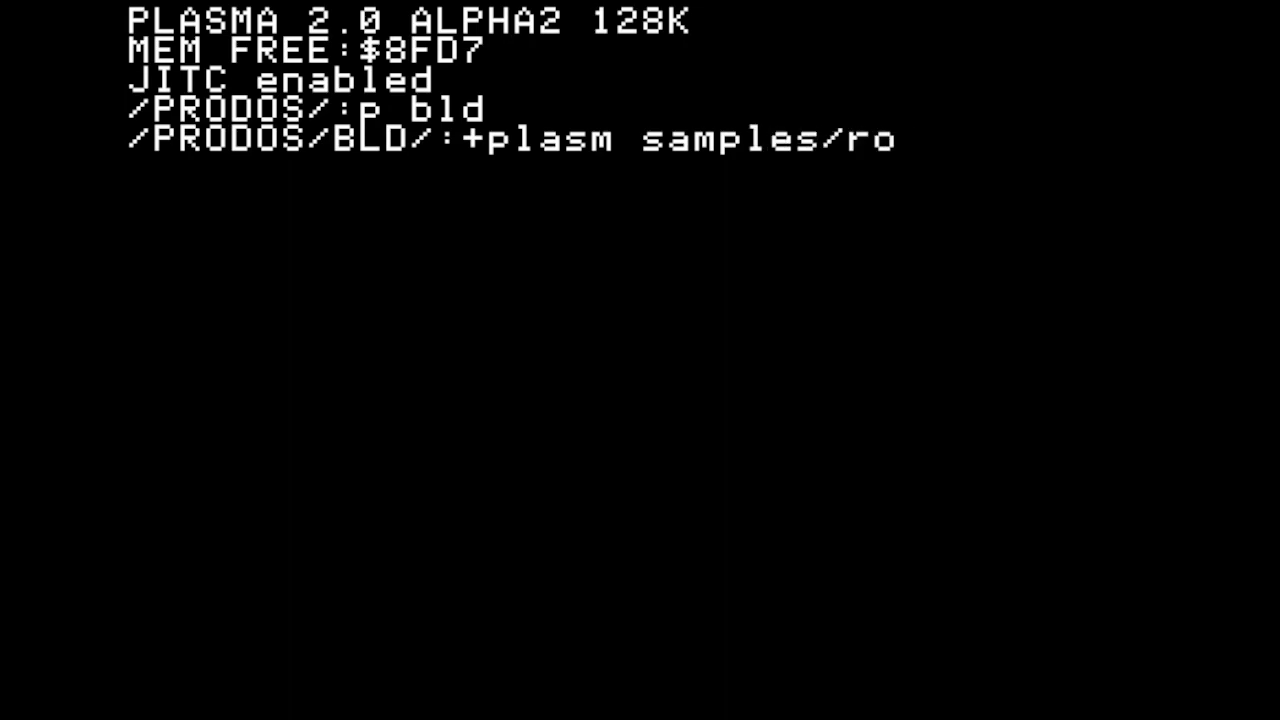
type("d.pla")
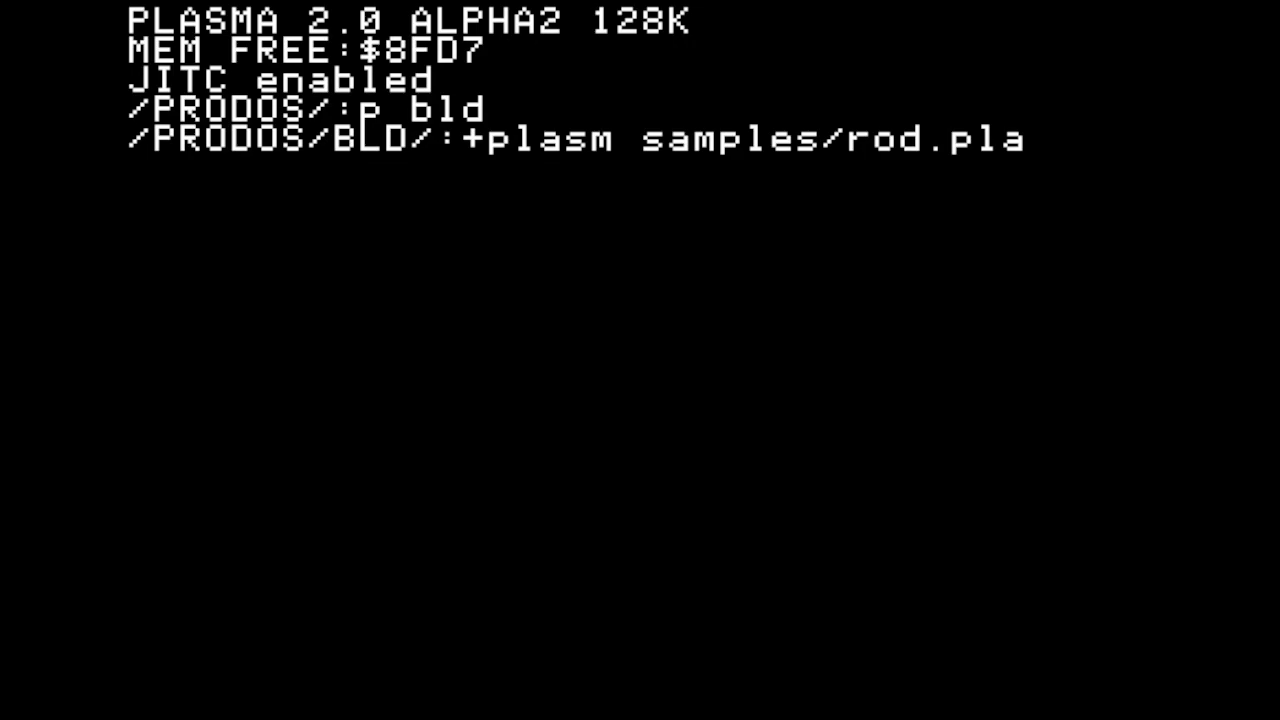
key("Return")
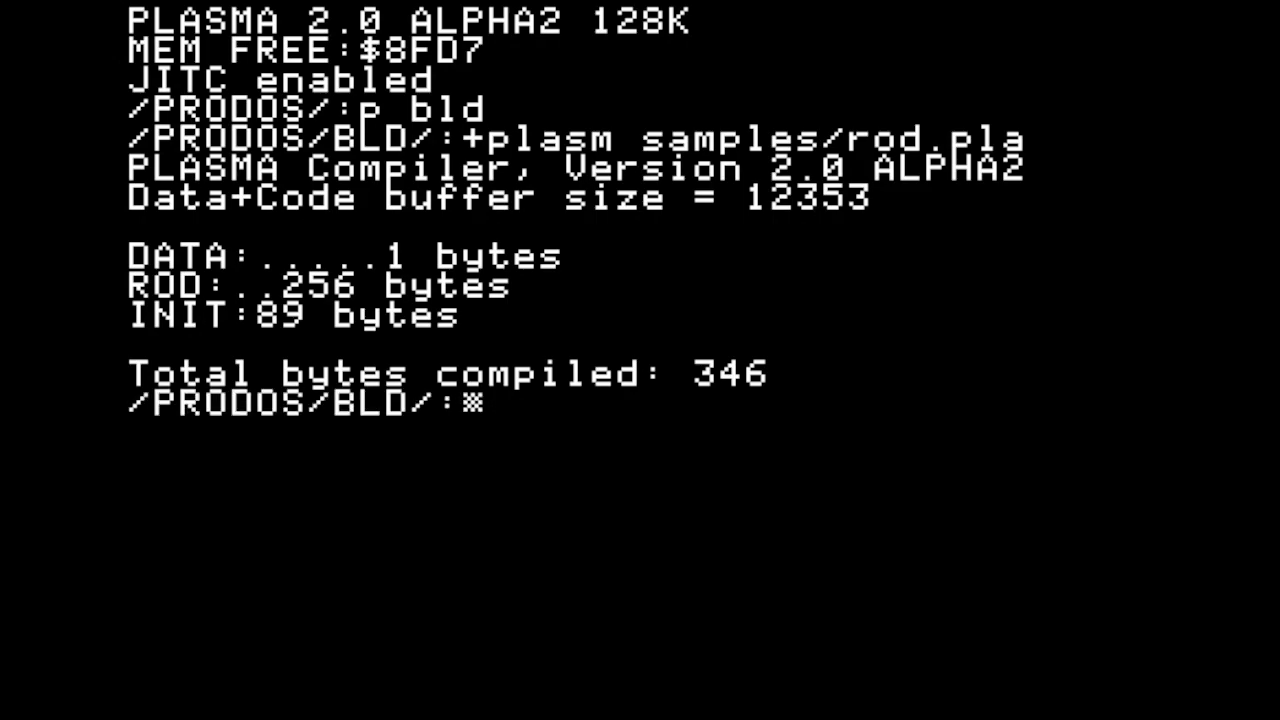
type("+plasm ")
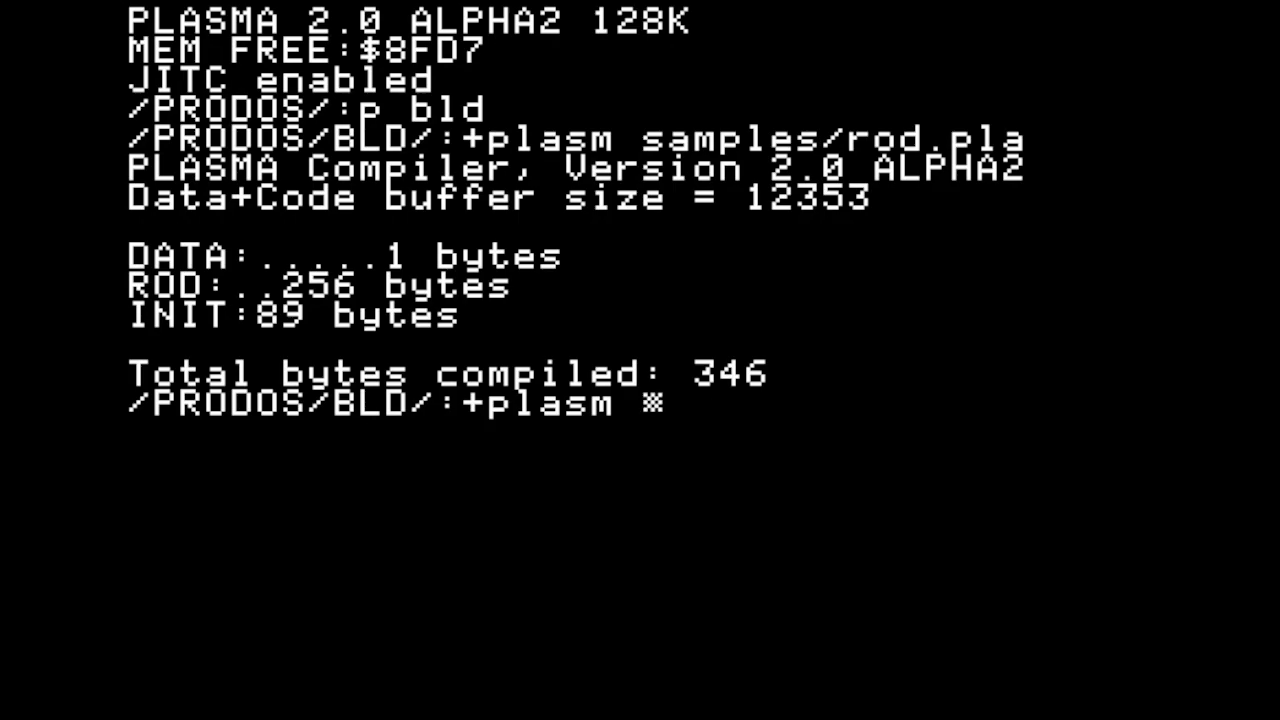
type("-o2 sam")
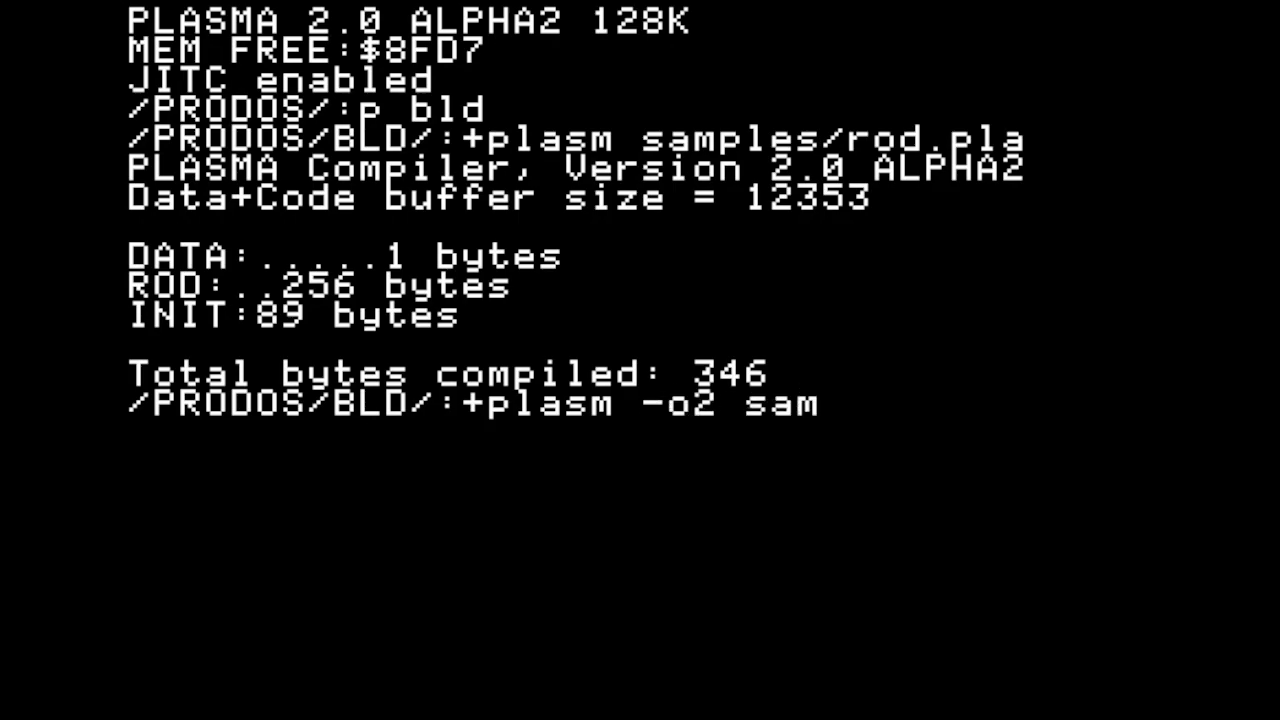
type("ples/ro")
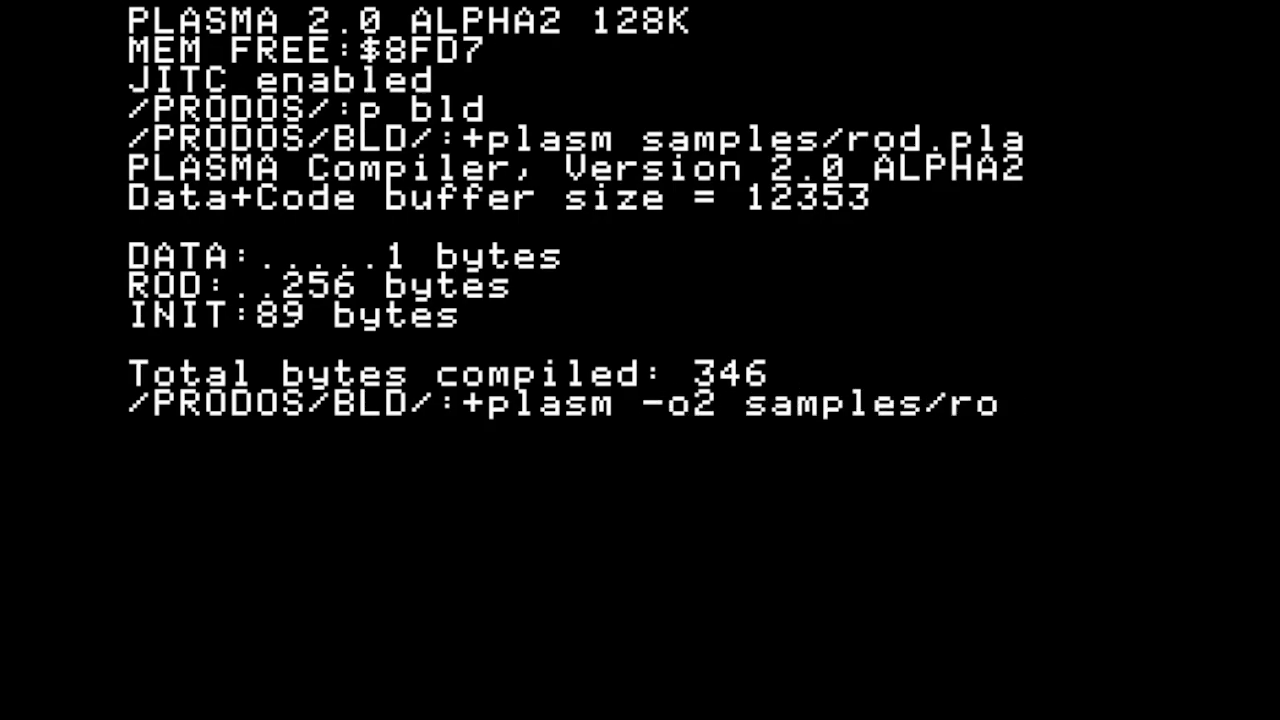
type("d.pla")
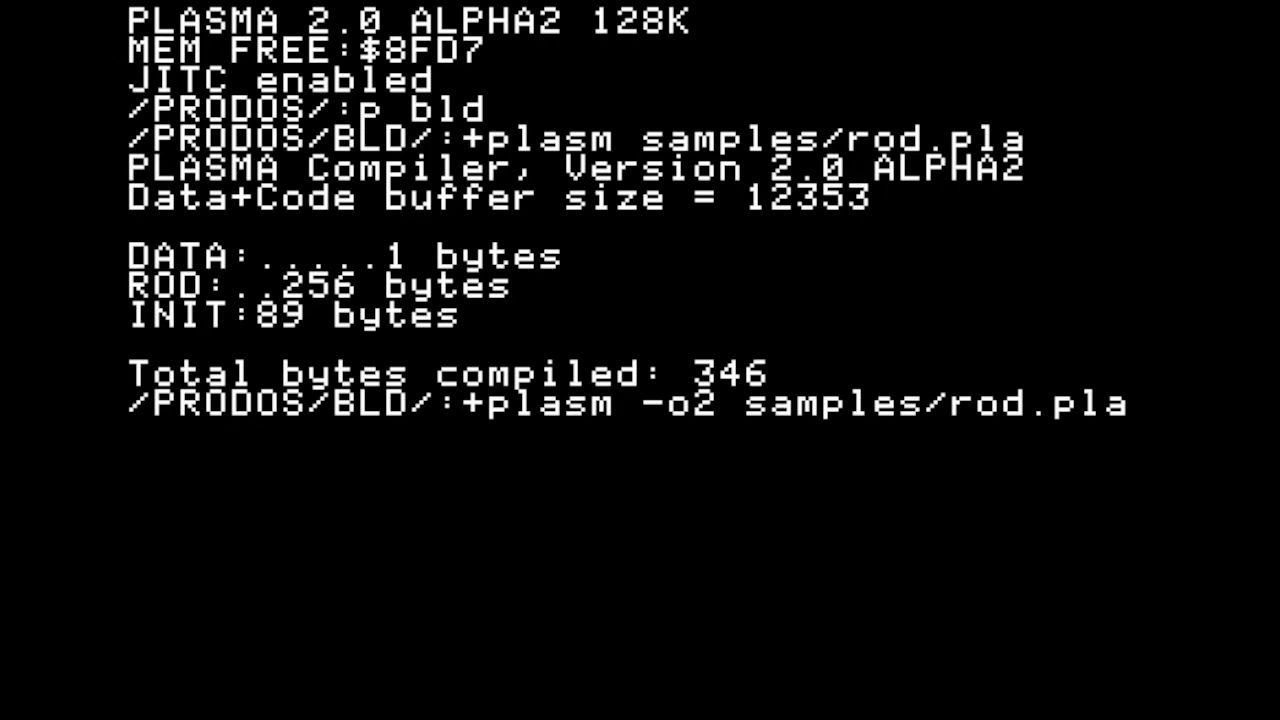
Run the plasm -o2 compile of samples/rod.pla, shrinking it from 346 to 255 bytes
key("Return")
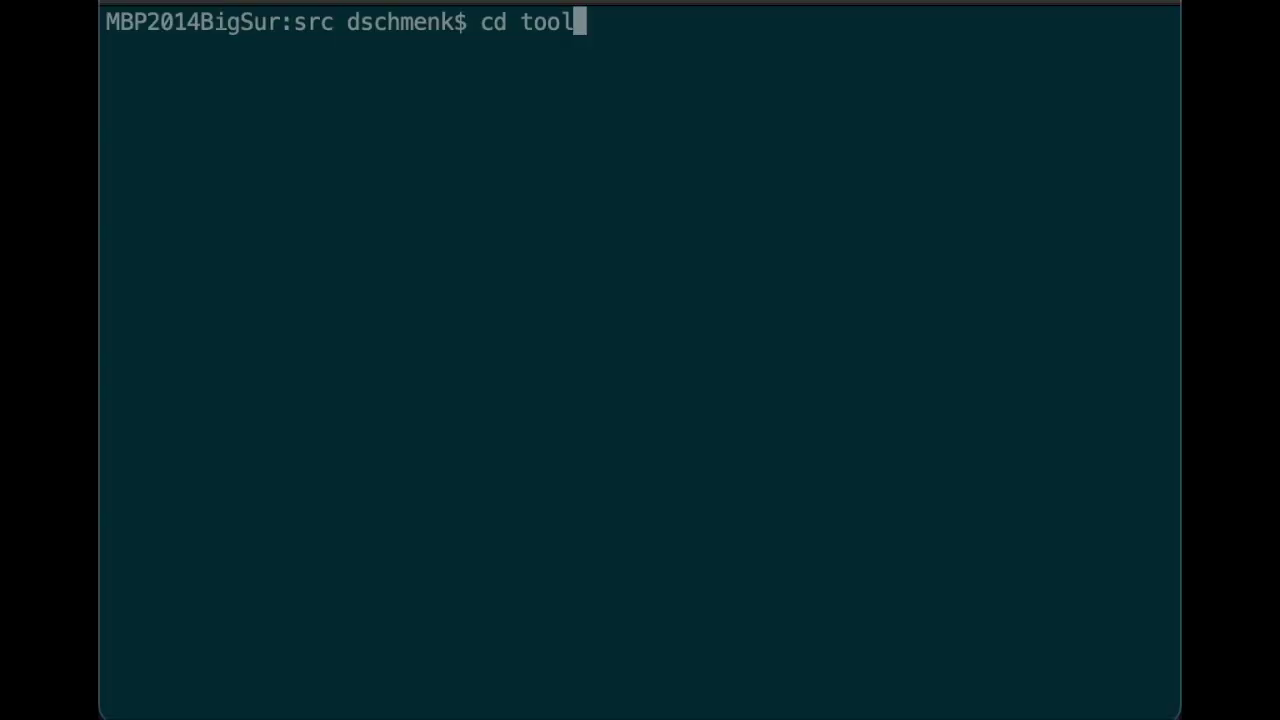
List the toolsrc folder and open codeopt.pla in the more pager
type("src")
key("Return")
type("ls")
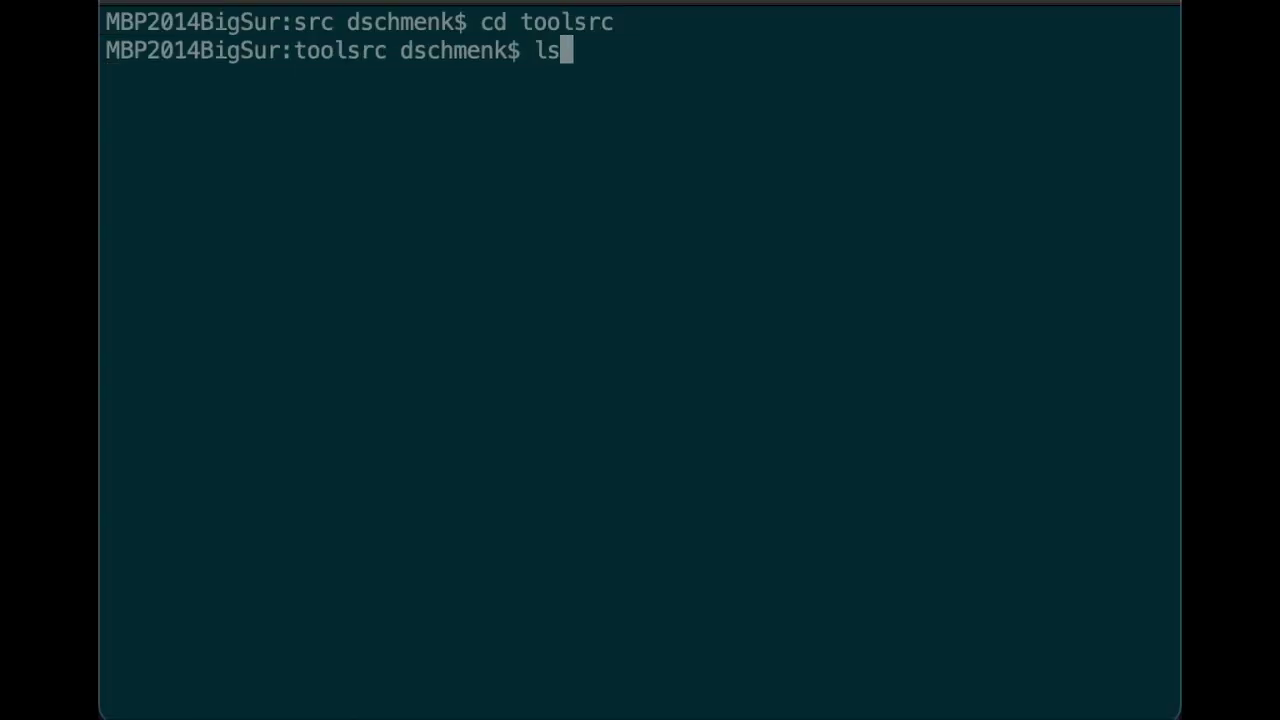
key("Return")
type("more ")
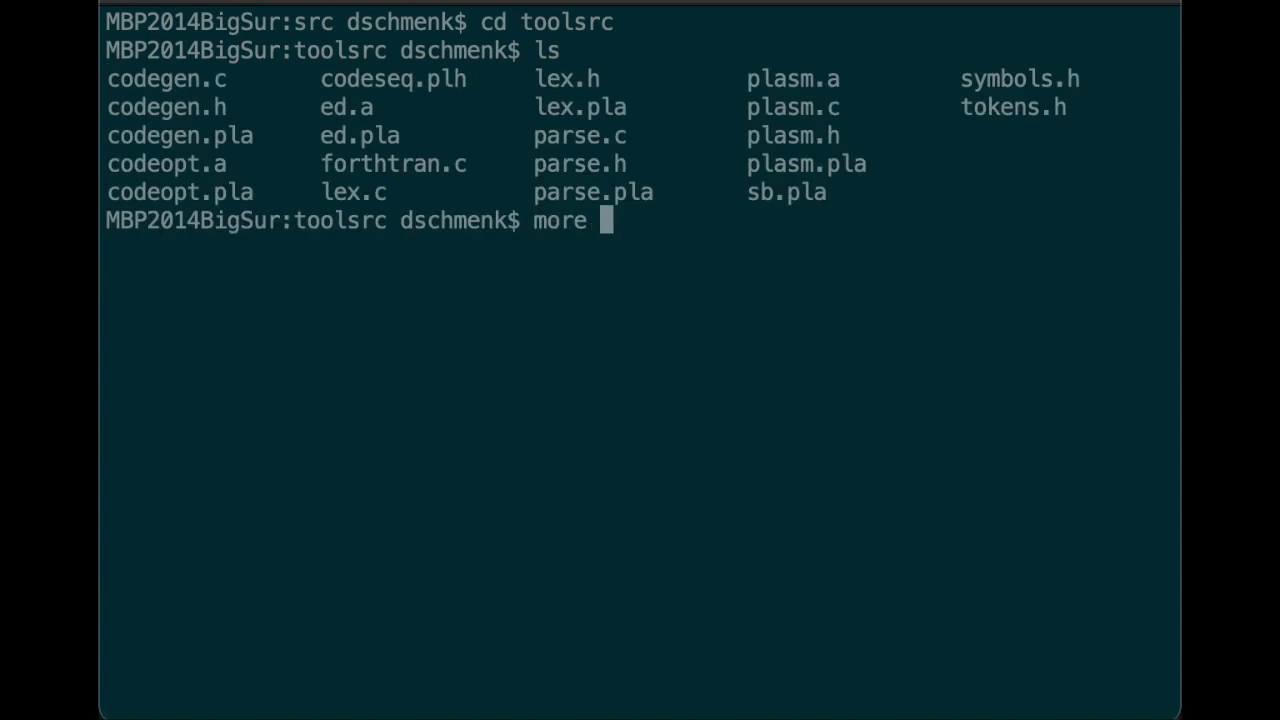
type("codeopt.")
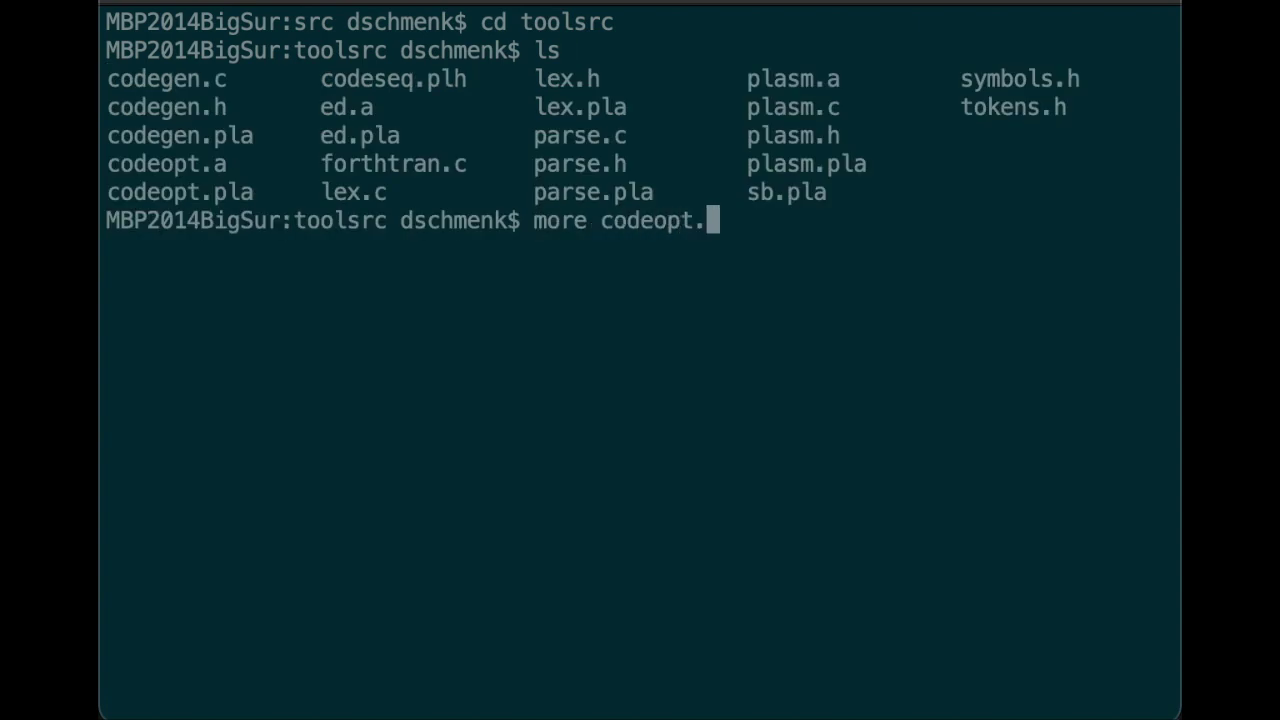
type("pla")
key("Return")
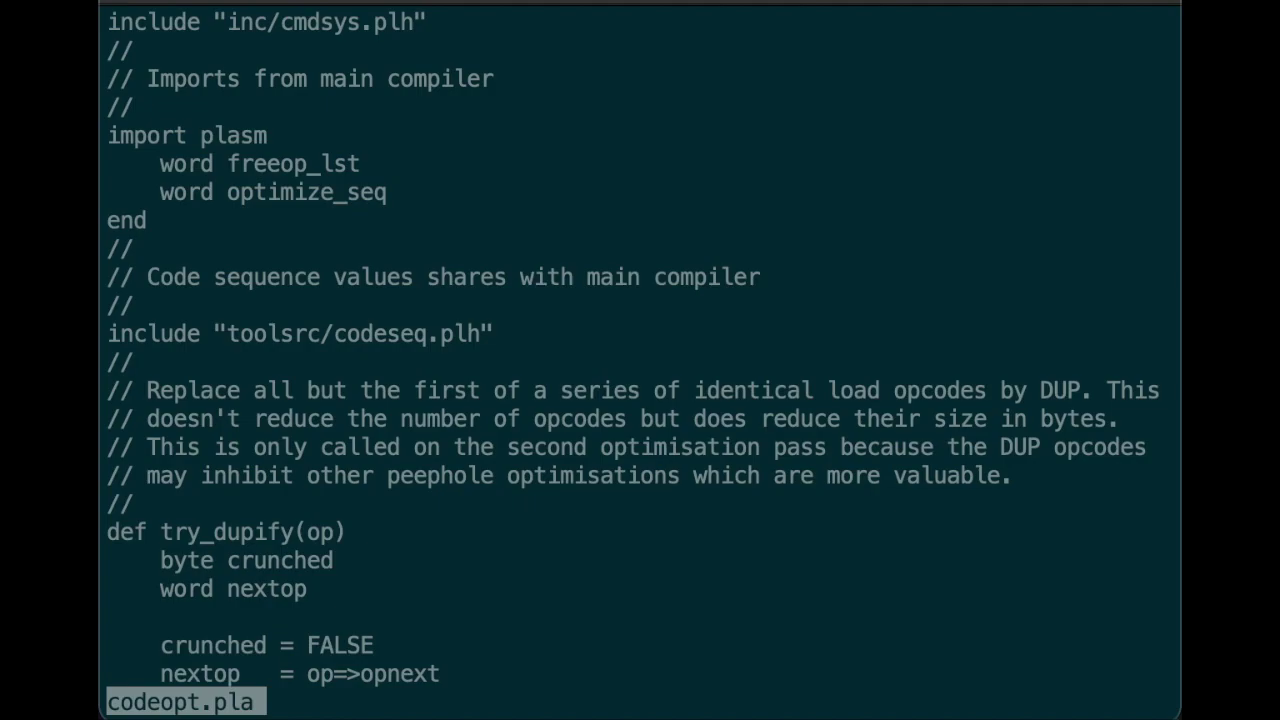
Read codeopt.pla through crunch_seq, branch and constant-folding cases, then quit the pager
key("Return")
key("Return")
key("Return")
key("Return")
key("Return")
key("Return")
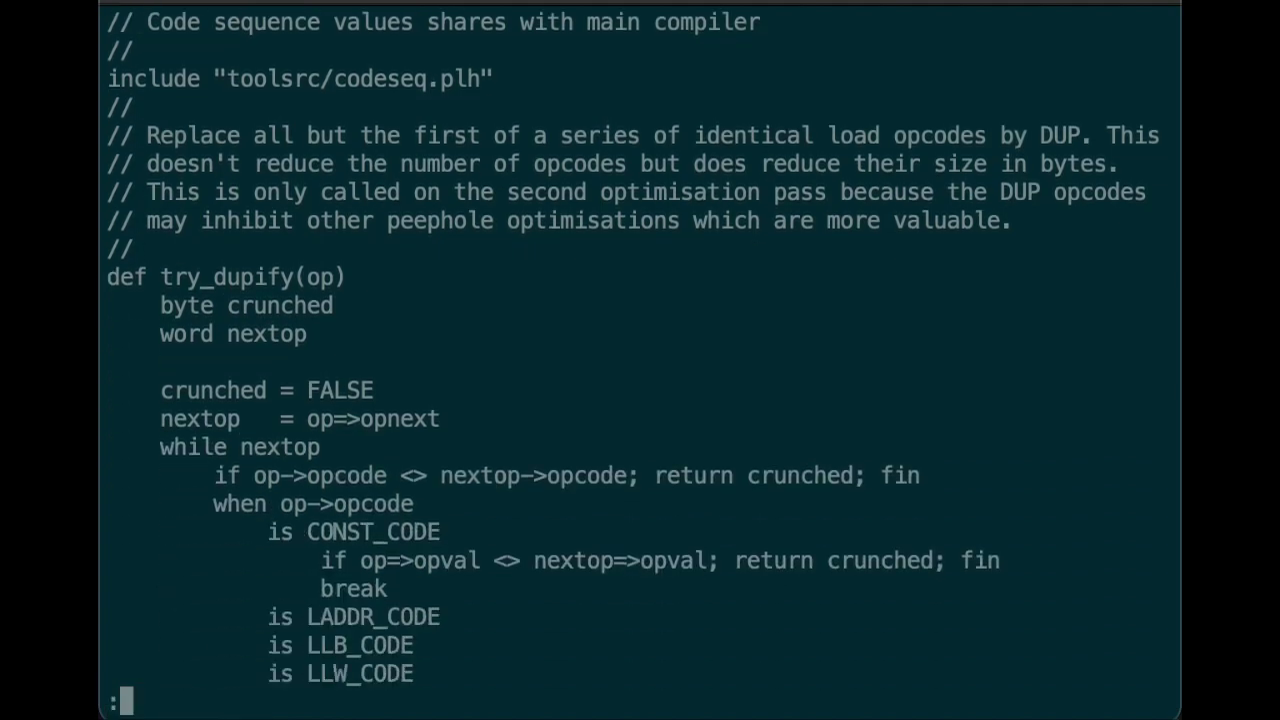
key("Return")
key("Return")
key("Return")
key("Return")
key("Return")
key("Return")
key("Return")
key("Return")
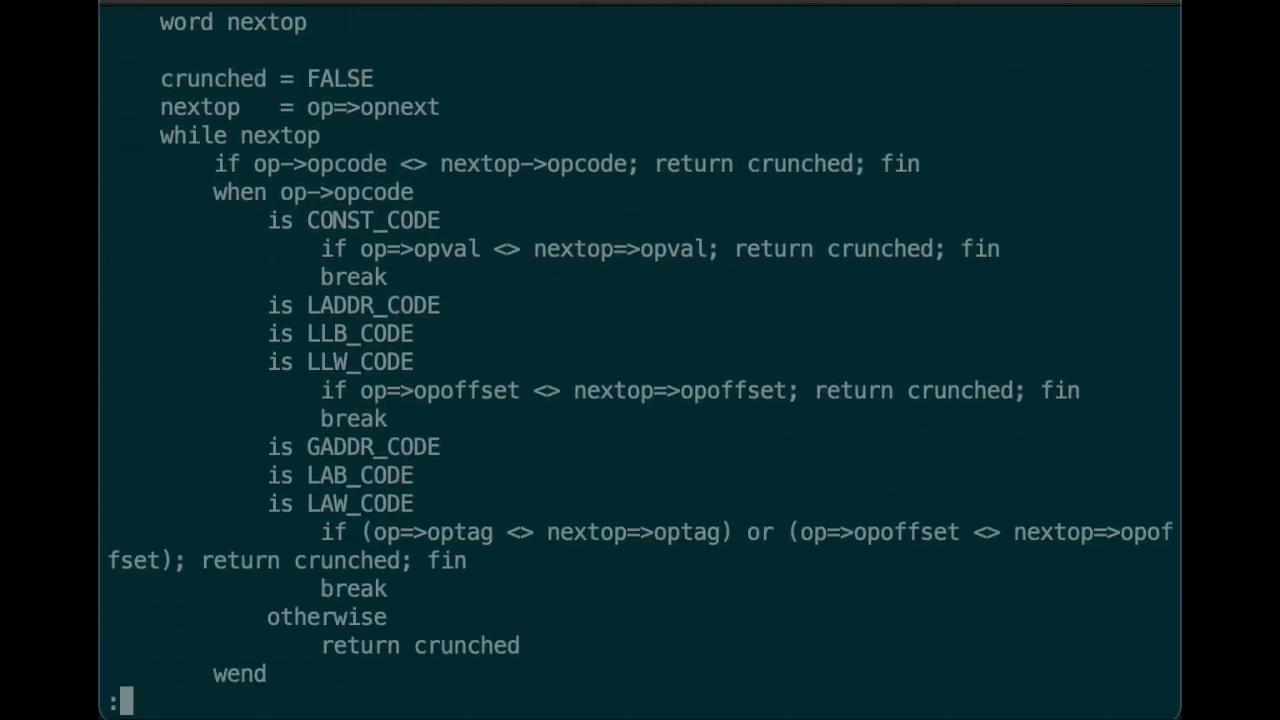
key("Return")
key("Return")
key("Return")
key("Return")
key("Return")
key("Return")
key("Return")
key("Return")
key("Return")
key("Return")
key("Return")
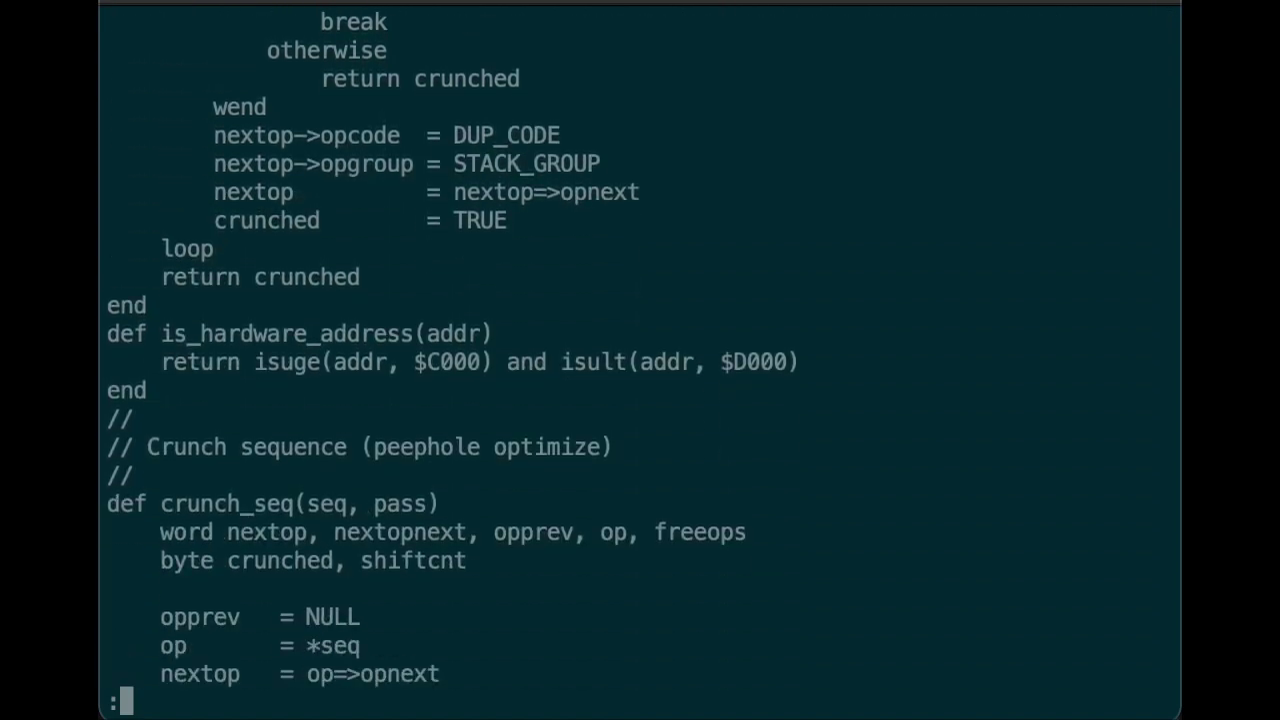
key("Return")
key("Return")
key("Return")
key("Return")
key("Return")
key("Return")
key("Return")
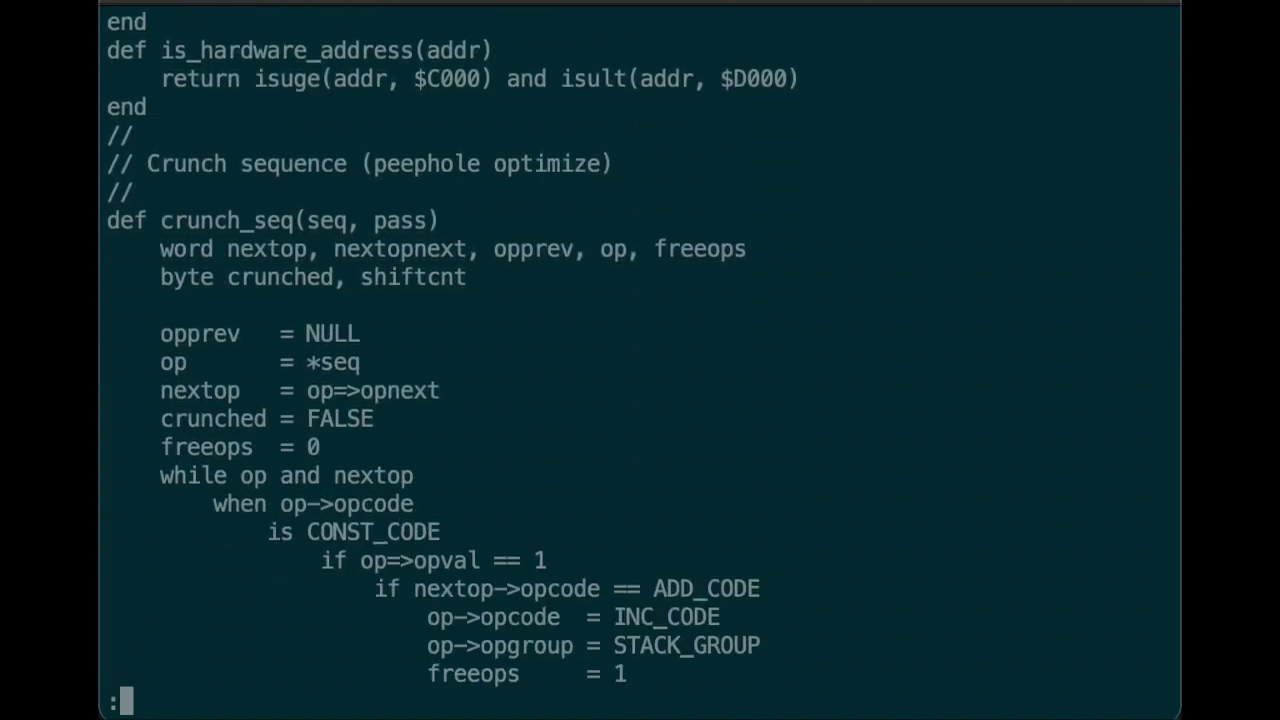
key("Return")
key("Return")
key("Return")
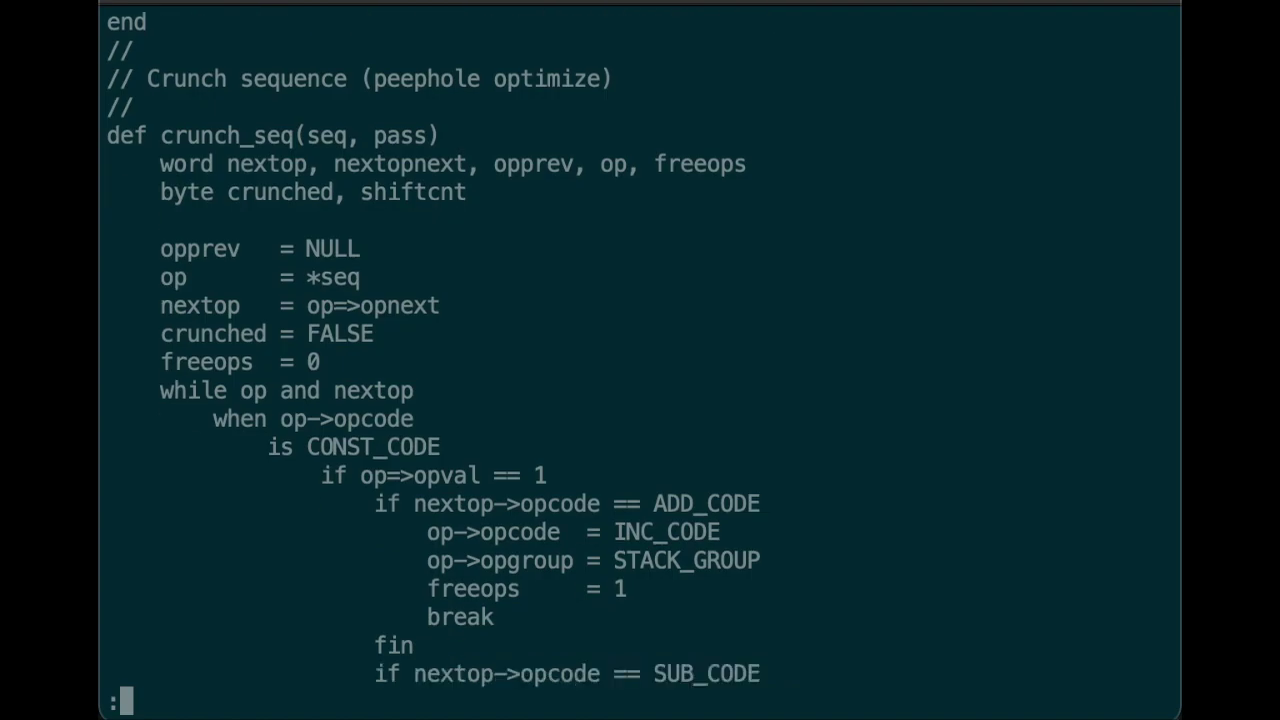
key("Return")
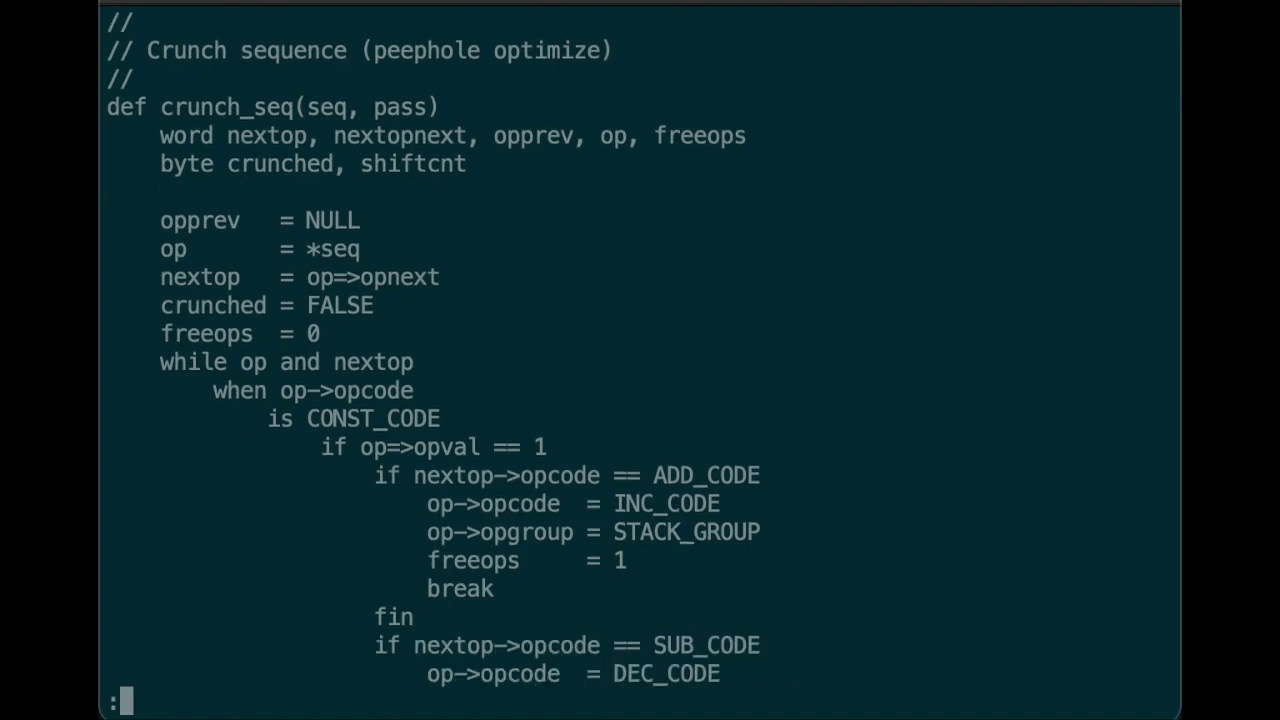
key("Return")
key("Return")
key("Return")
key("Return")
key("Return")
key("Return")
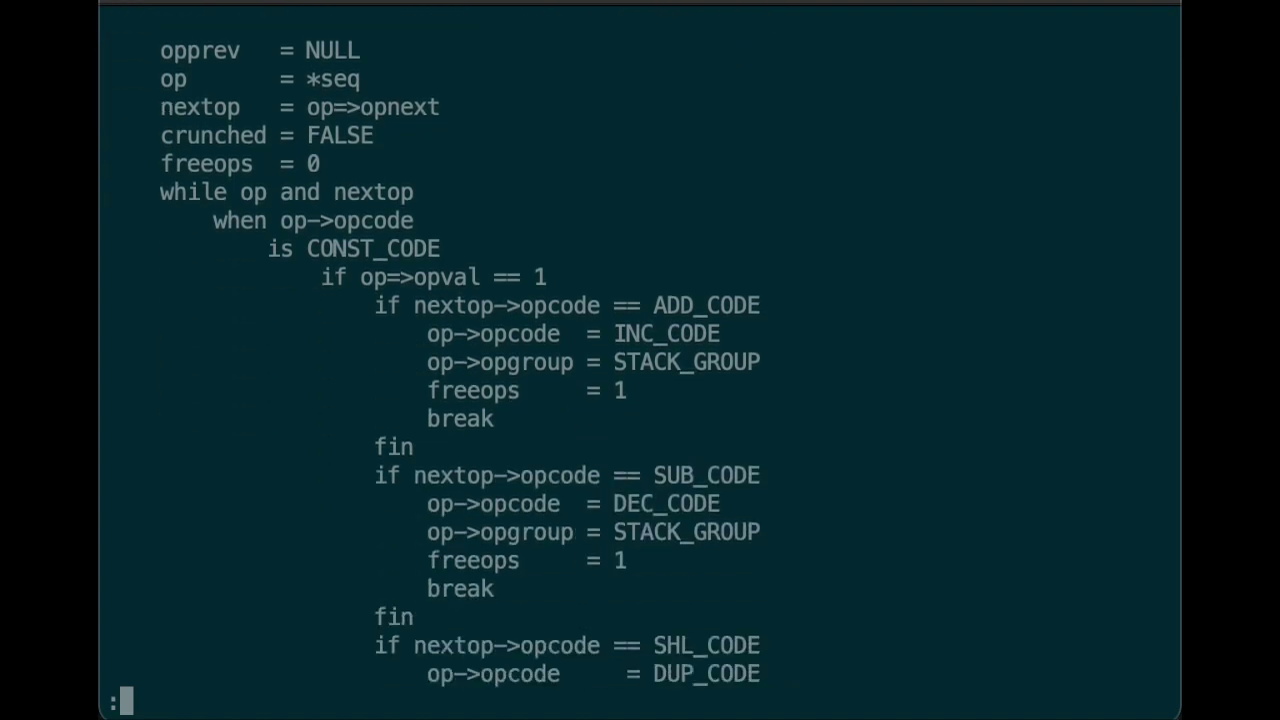
key("Return")
key("Return")
key("Return")
key("Return")
key("Return")
key("Return")
key("Return")
key("Return")
key("Return")
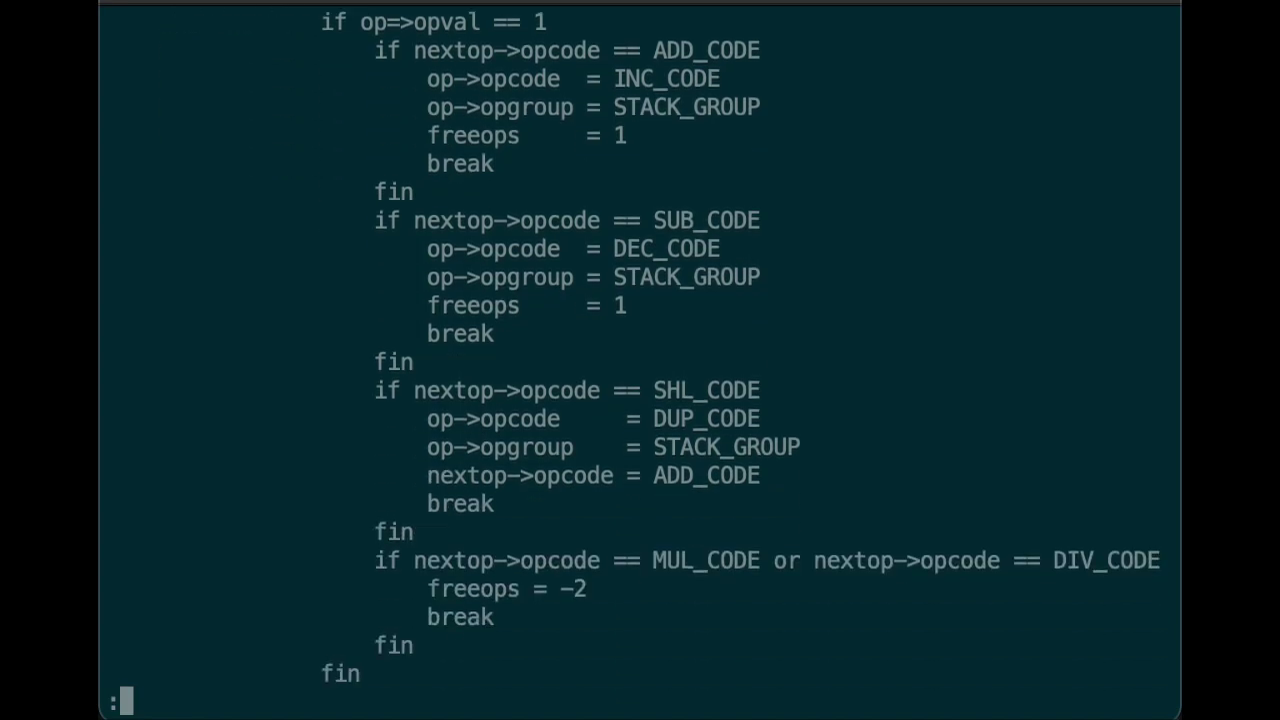
key("Return")
key("Return")
key("Return")
key("Return")
key("Return")
key("Return")
key("Return")
key("Return")
key("Return")
key("Return")
key("Return")
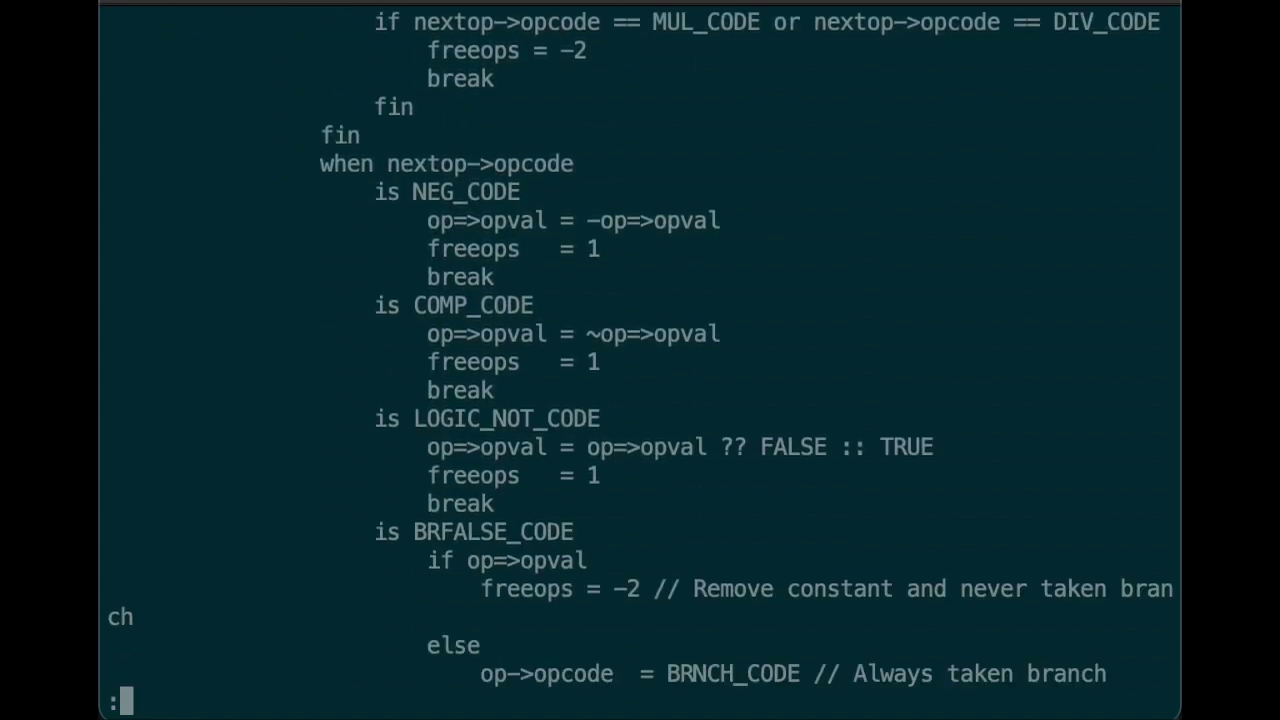
key("Return")
key("Return")
key("Return")
key("Return")
key("Return")
key("Return")
key("Return")
key("Return")
key("Return")
key("Return")
key("Return")
key("Return")
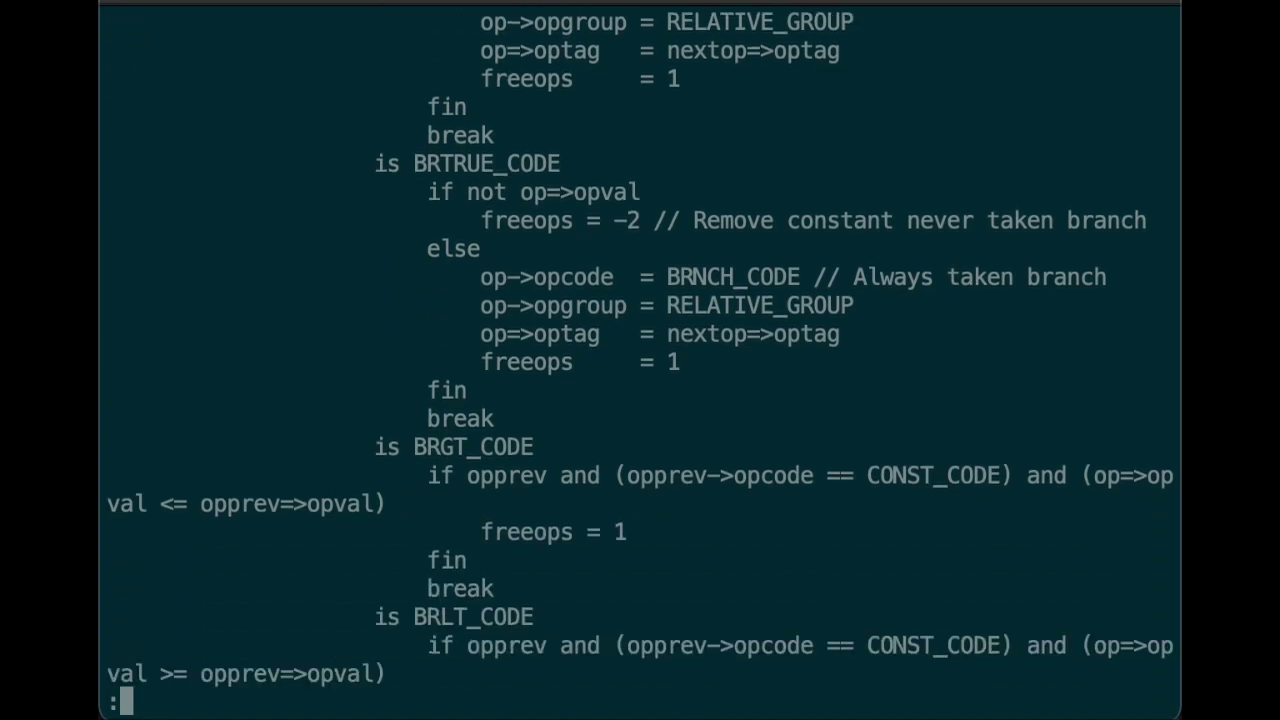
key("Return")
key("Return")
key("Return")
key("Return")
key("Return")
key("Return")
key("Return")
key("Return")
key("Return")
key("Return")
key("Return")
key("Return")
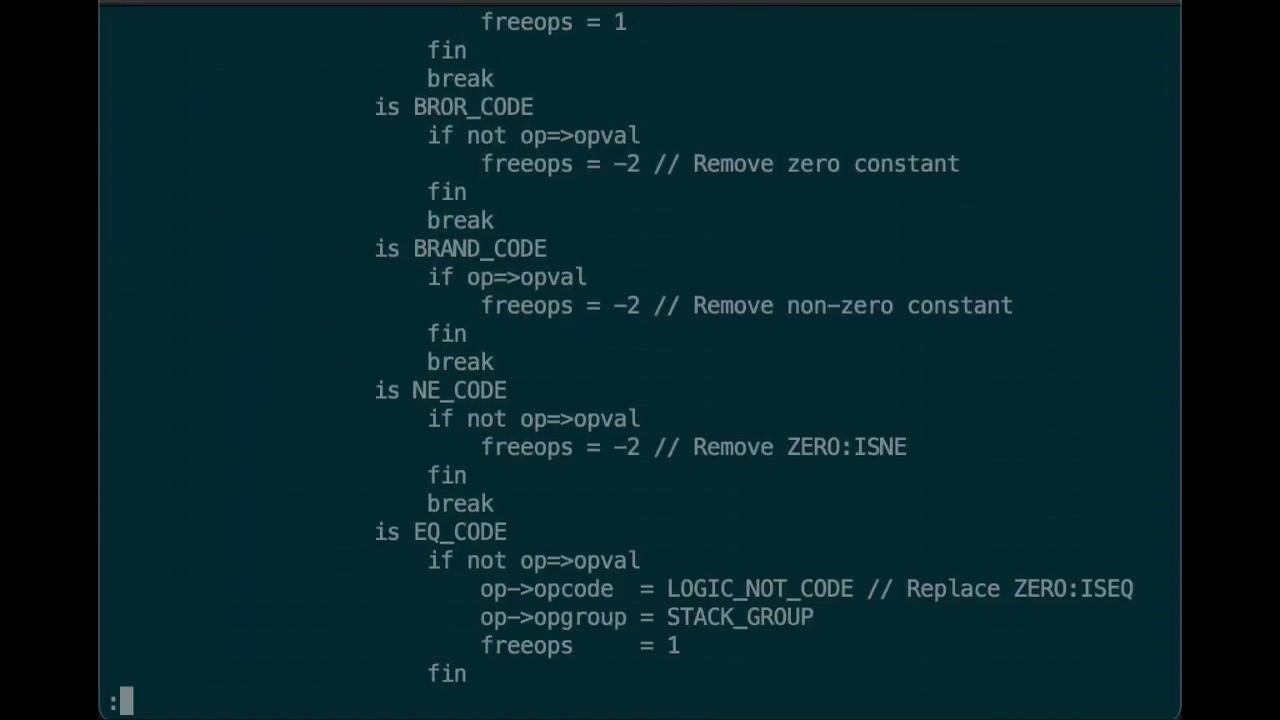
key("Return")
key("Return")
key("Return")
key("Return")
key("Return")
key("Return")
key("Return")
key("Return")
key("Return")
key("Return")
key("Return")
key("Return")
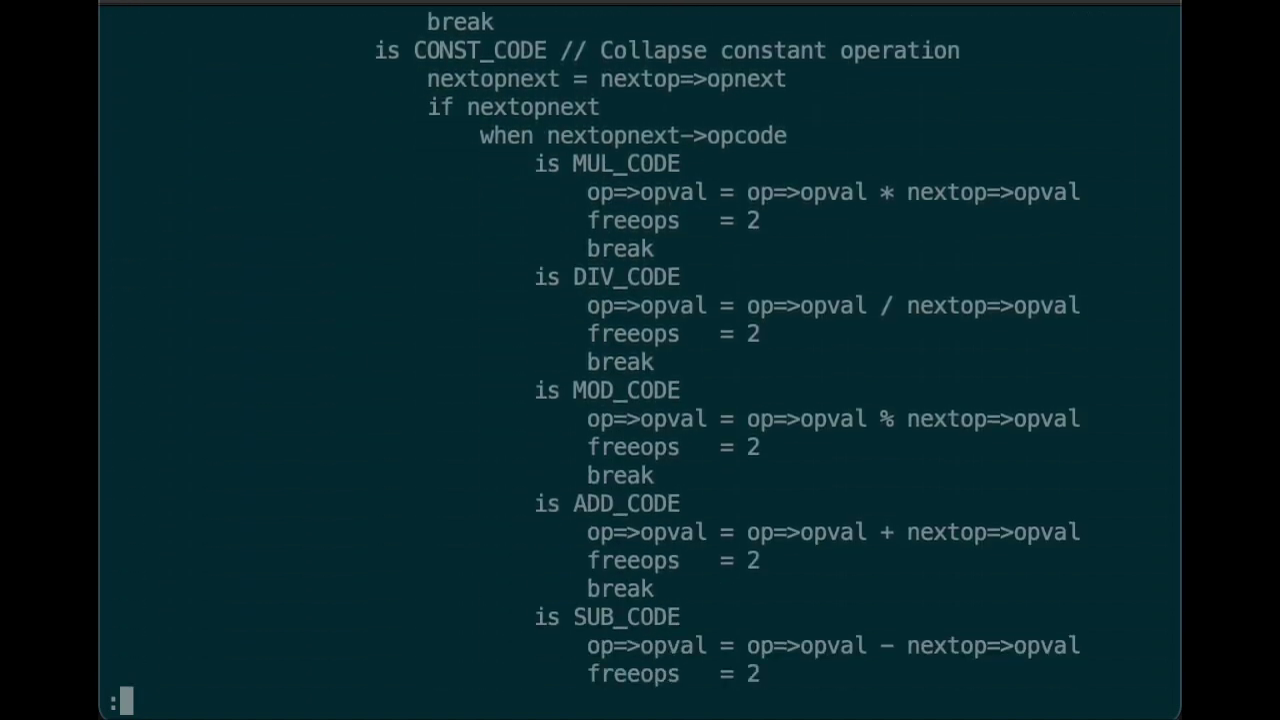
key("Return")
key("Return")
key("Return")
key("Return")
key("Return")
key("Return")
key("Return")
key("Return")
key("Return")
key("Return")
key("Return")
key("Return")
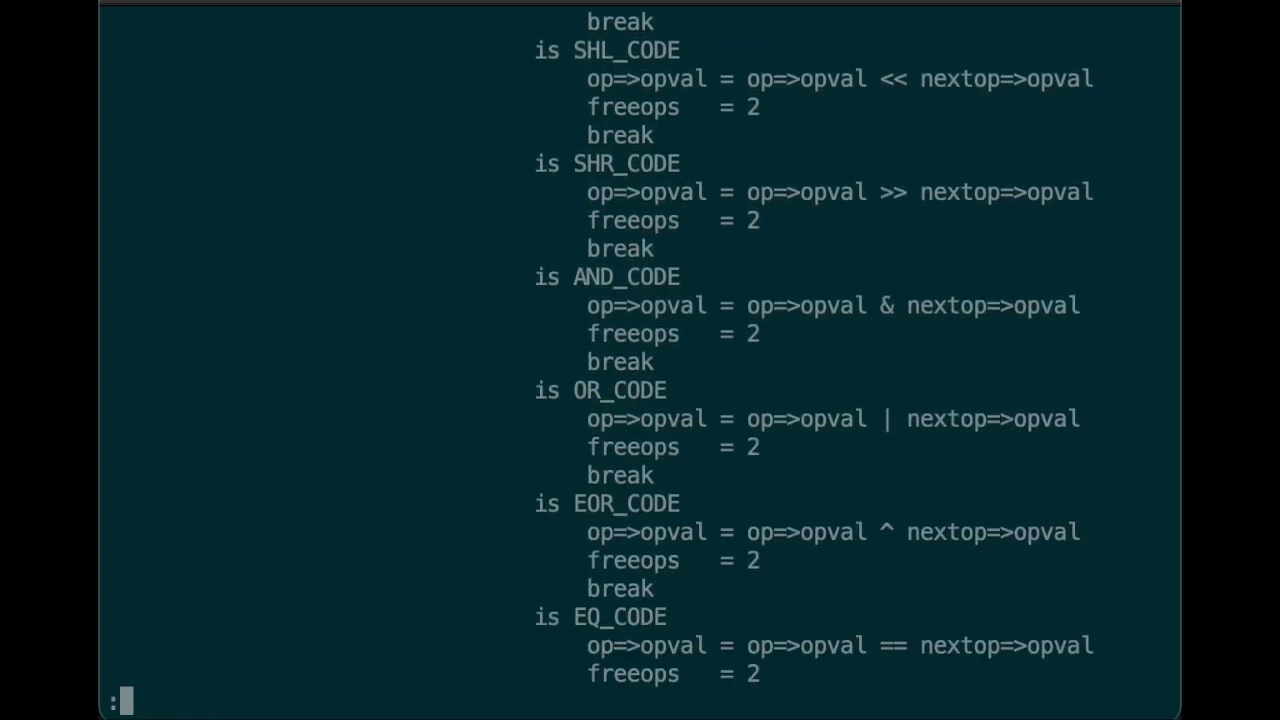
key("Return")
key("Return")
key("Return")
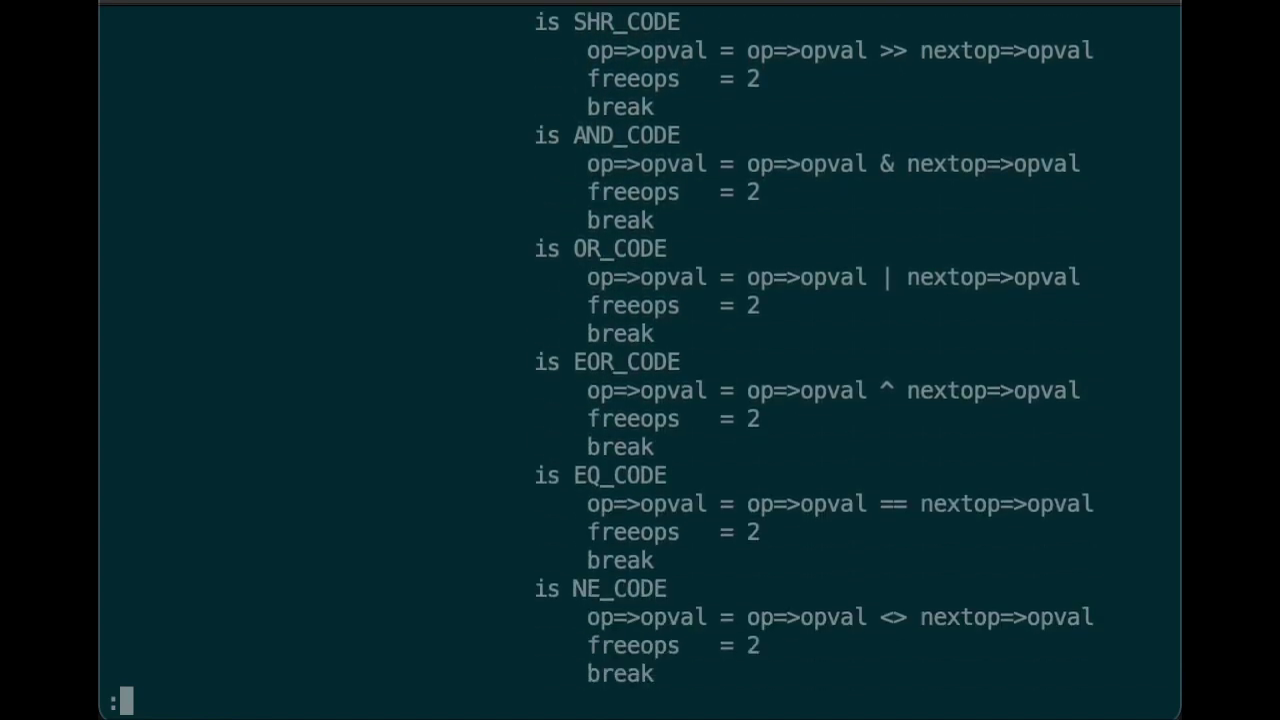
key("q")
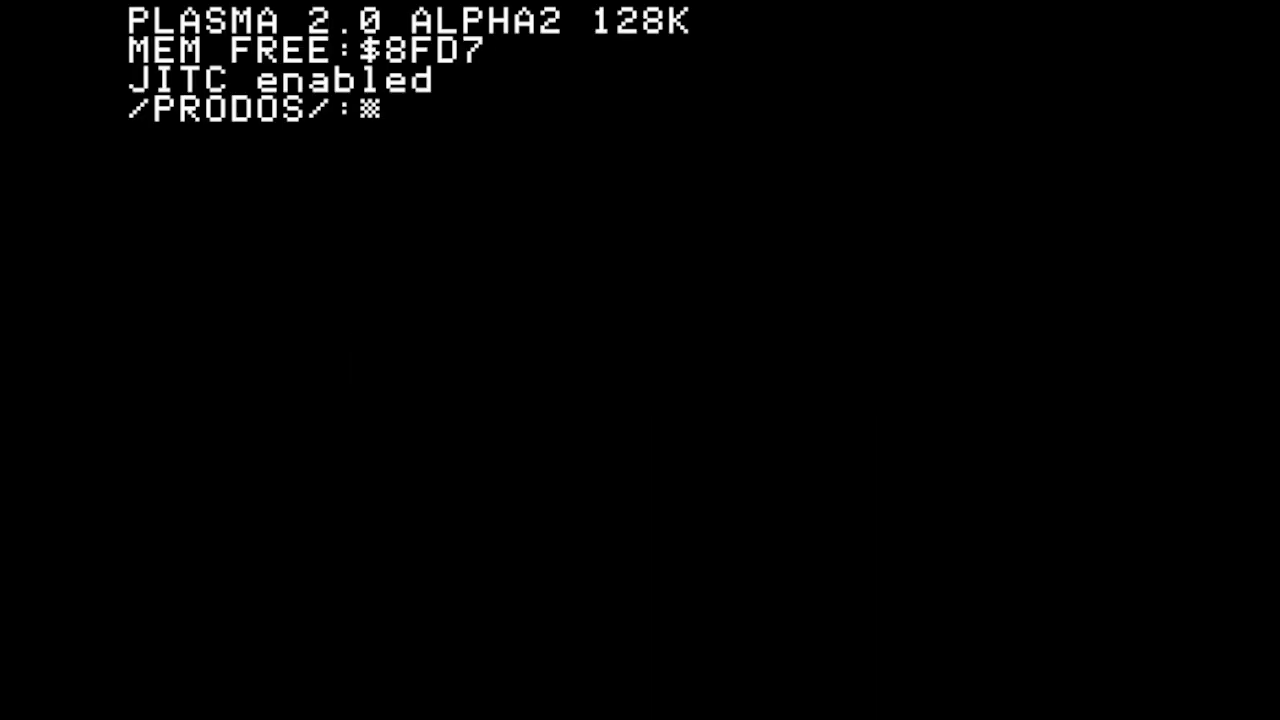
Set the PLASMA prefix to BLD with 'p bld'
type("p bld")
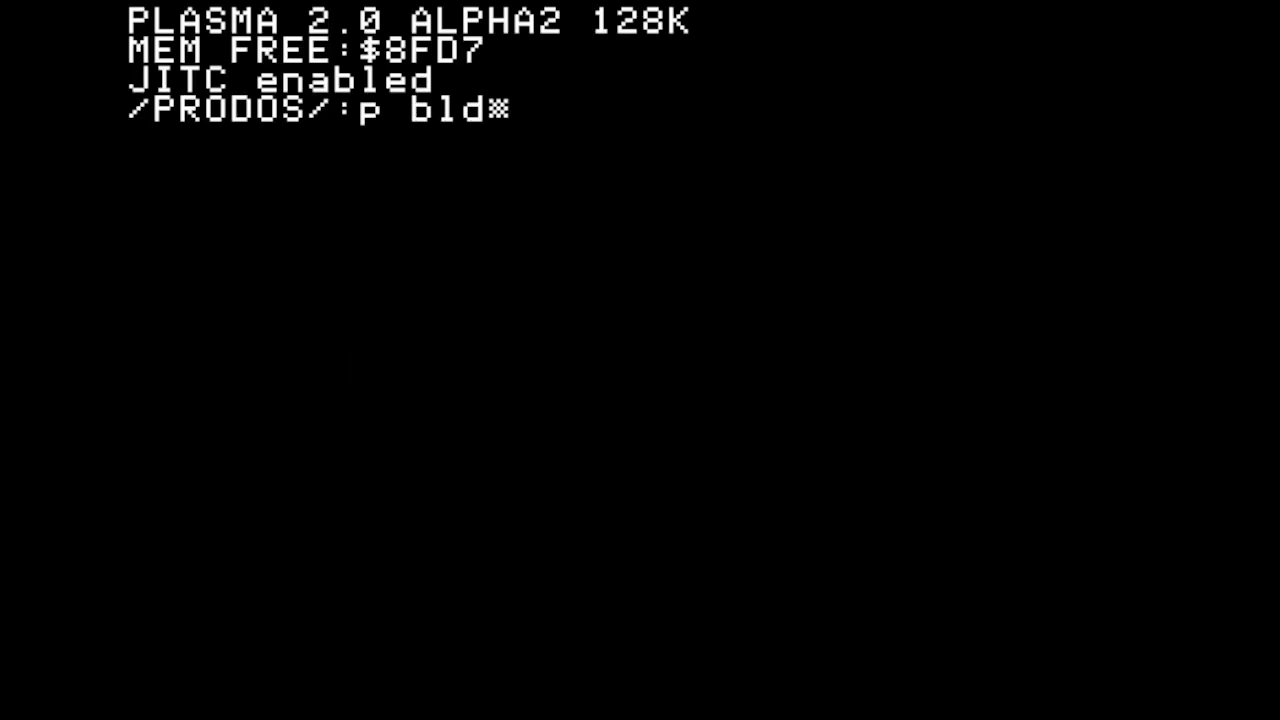
key("Return")
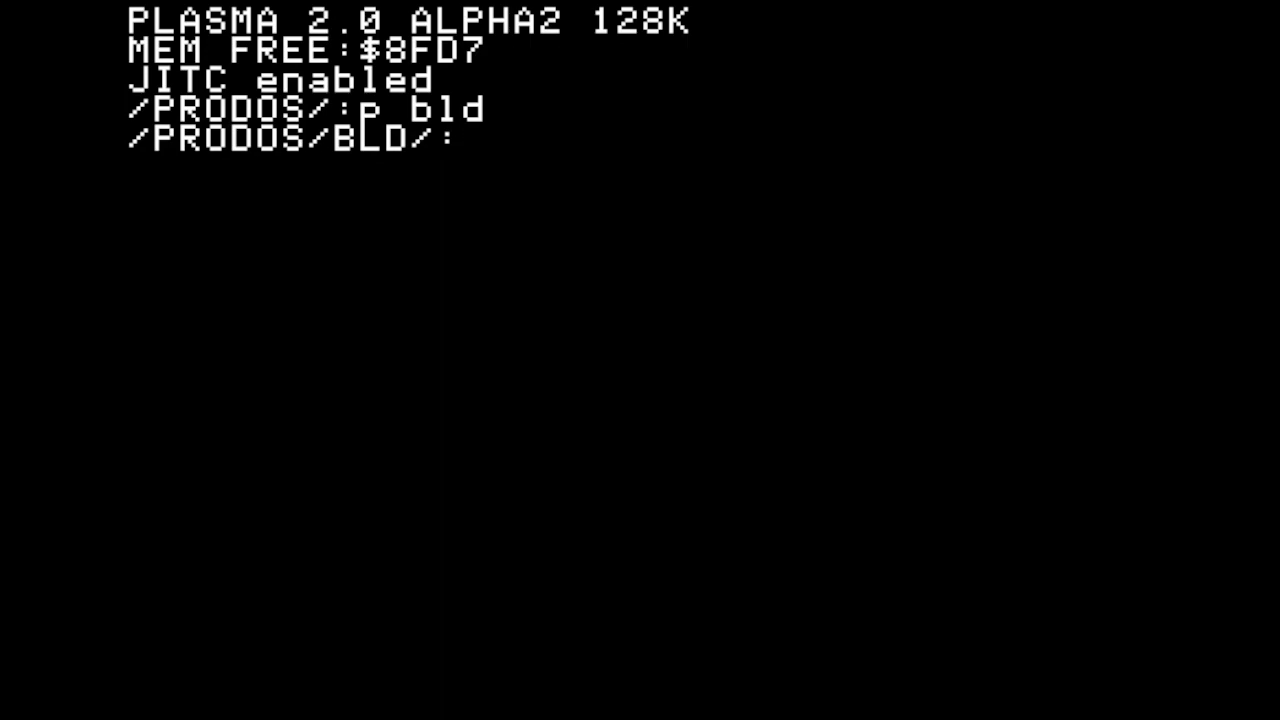
Show the JIT settings (call count 36, max size 96) and run samples/rod
type("+jit")
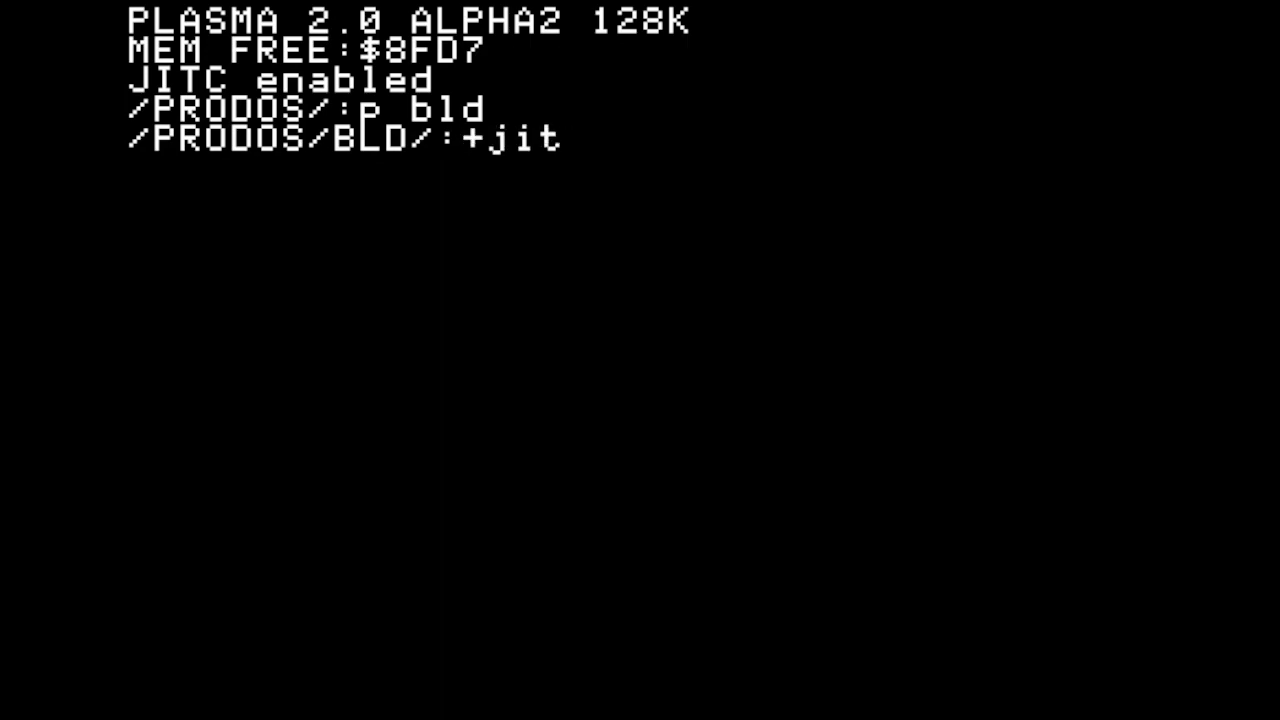
type("une")
key("Return")
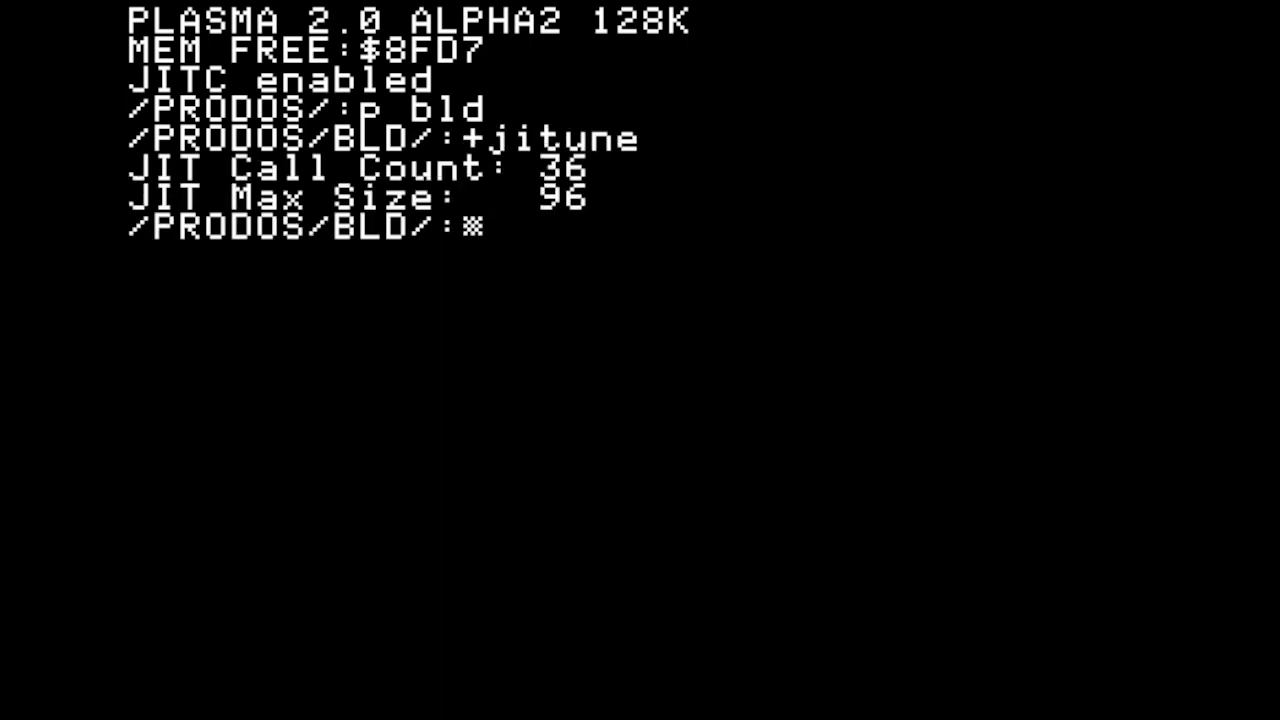
type("+samples")
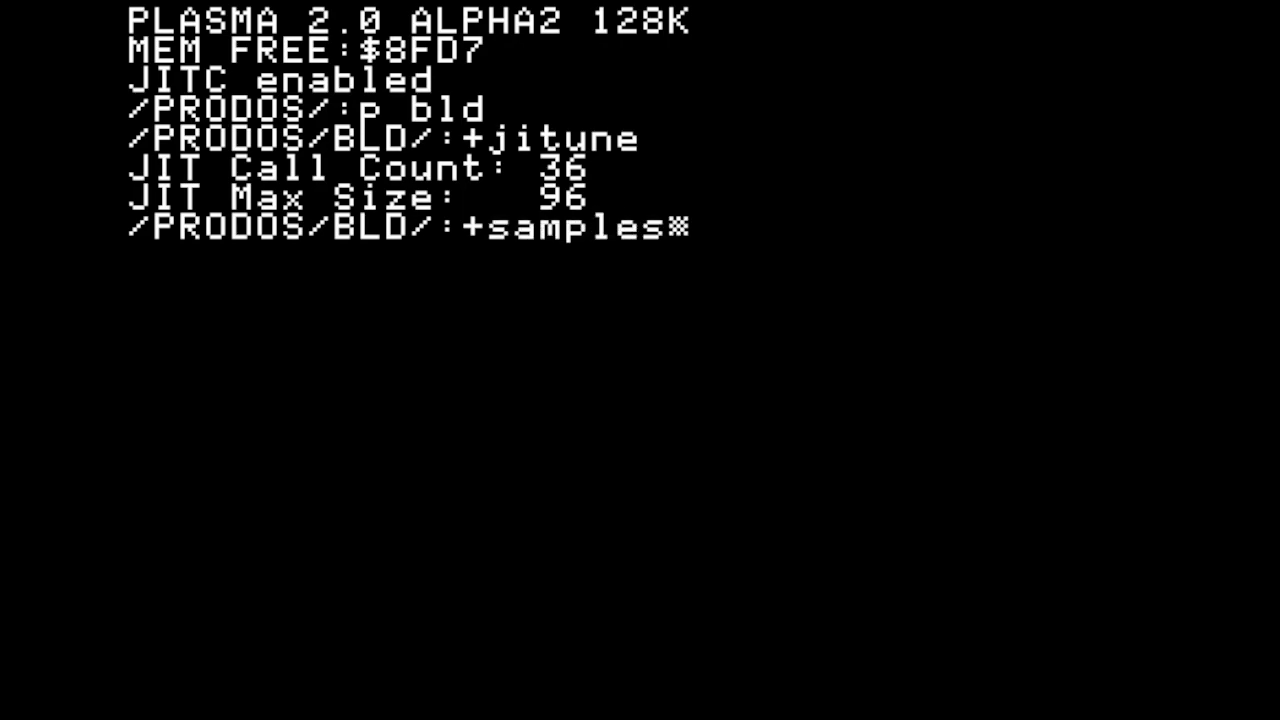
type("/rod")
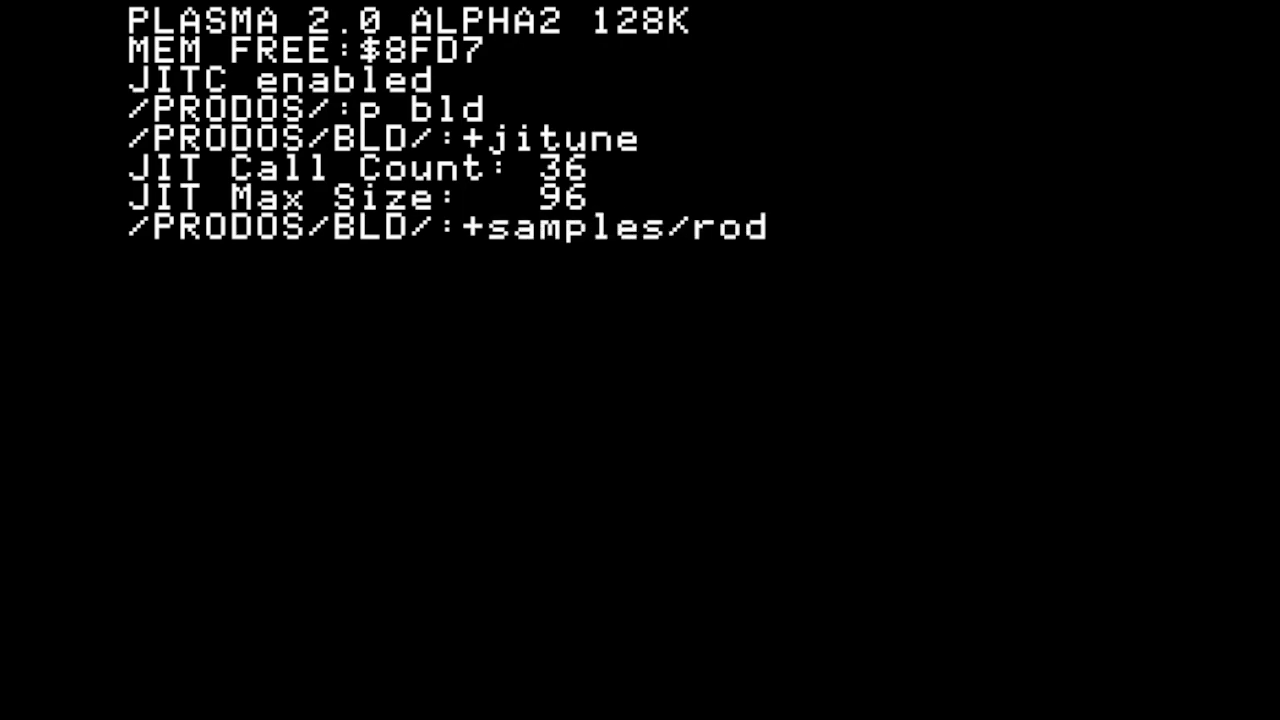
key("Return")
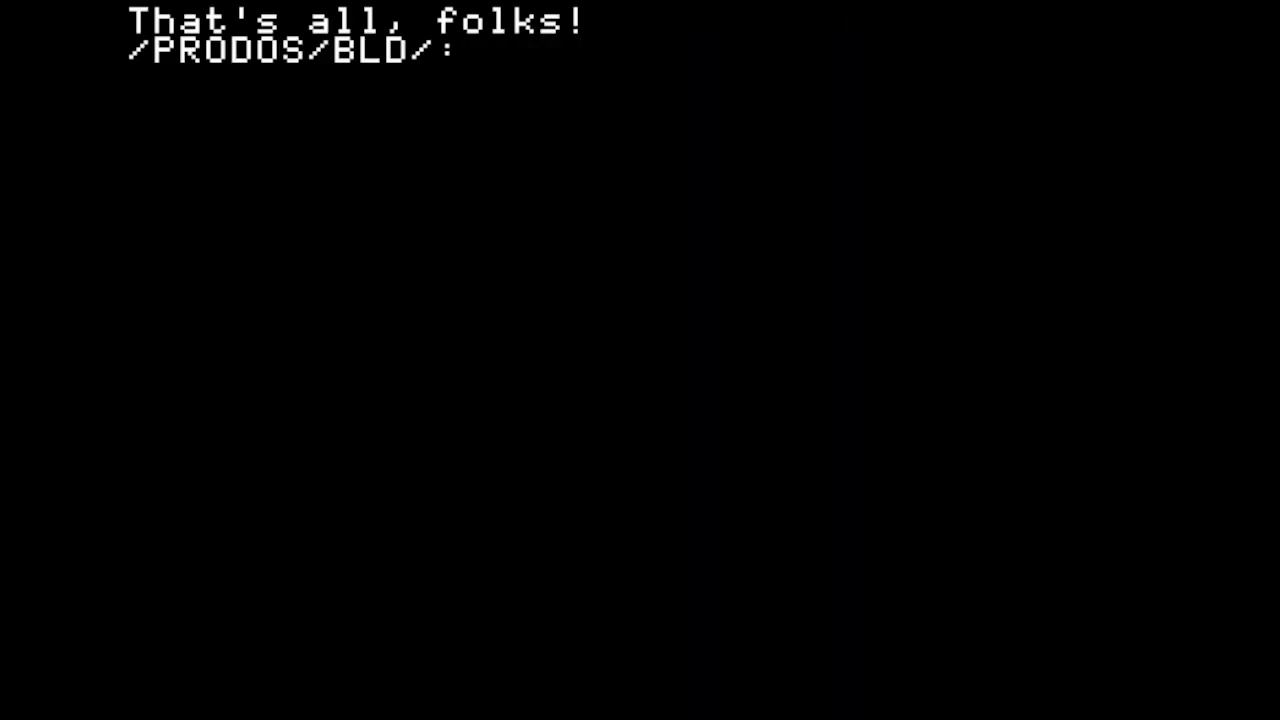
Retune the JIT to call count 1, max size 255, and rerun samples/rod
type("+jitu")
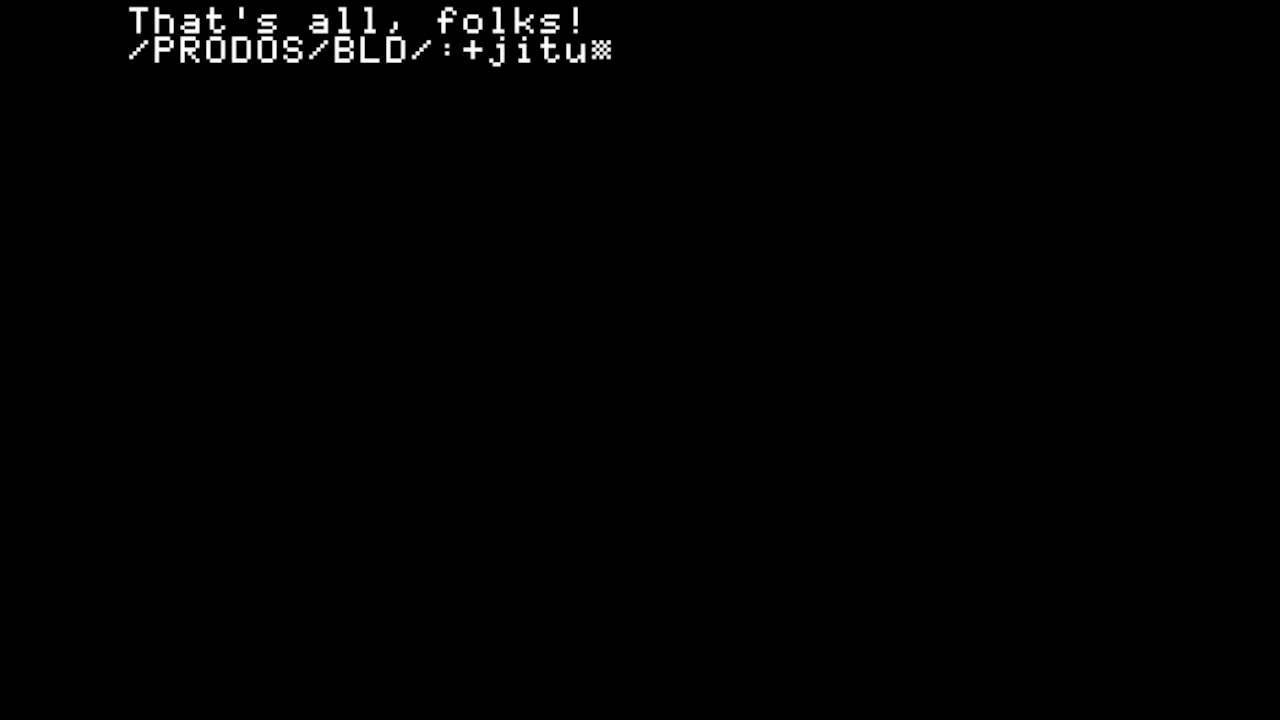
type("ne 1 2")
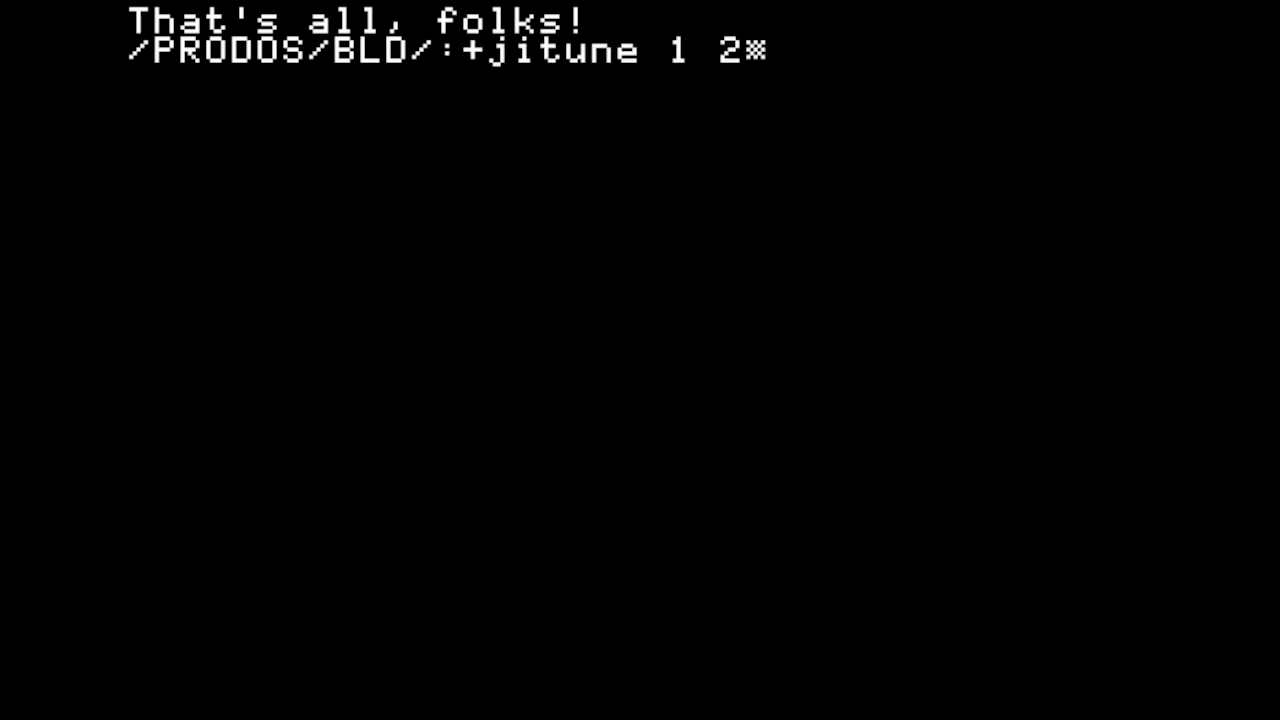
type("55")
key("Return")
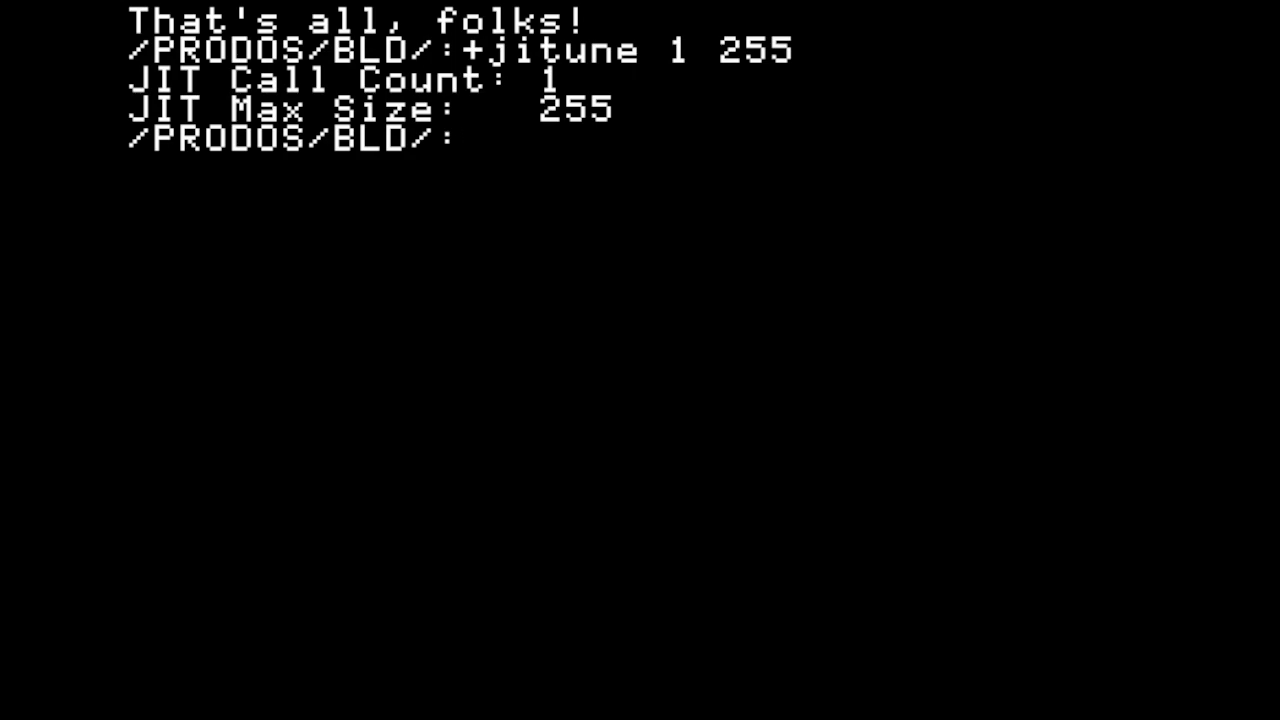
type("amples/")
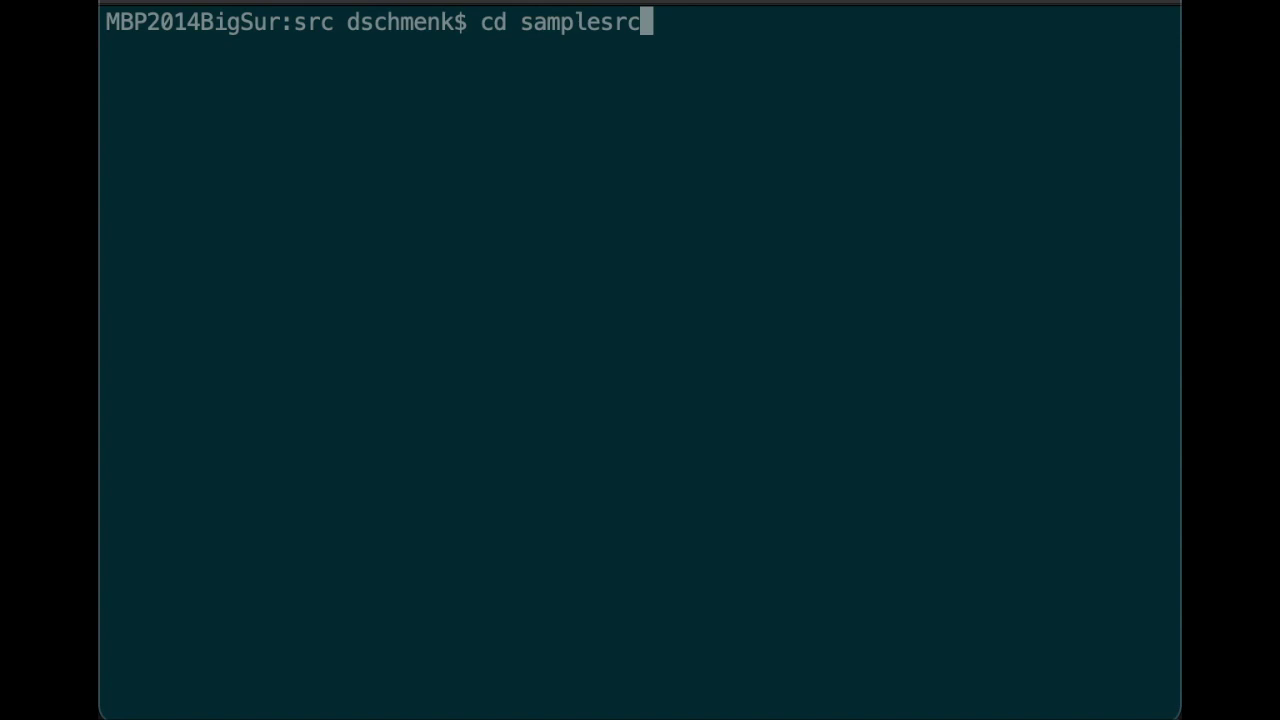
Open the rod.a listing in samplesrc and page past the included header definitions
key("Return")
type("m")
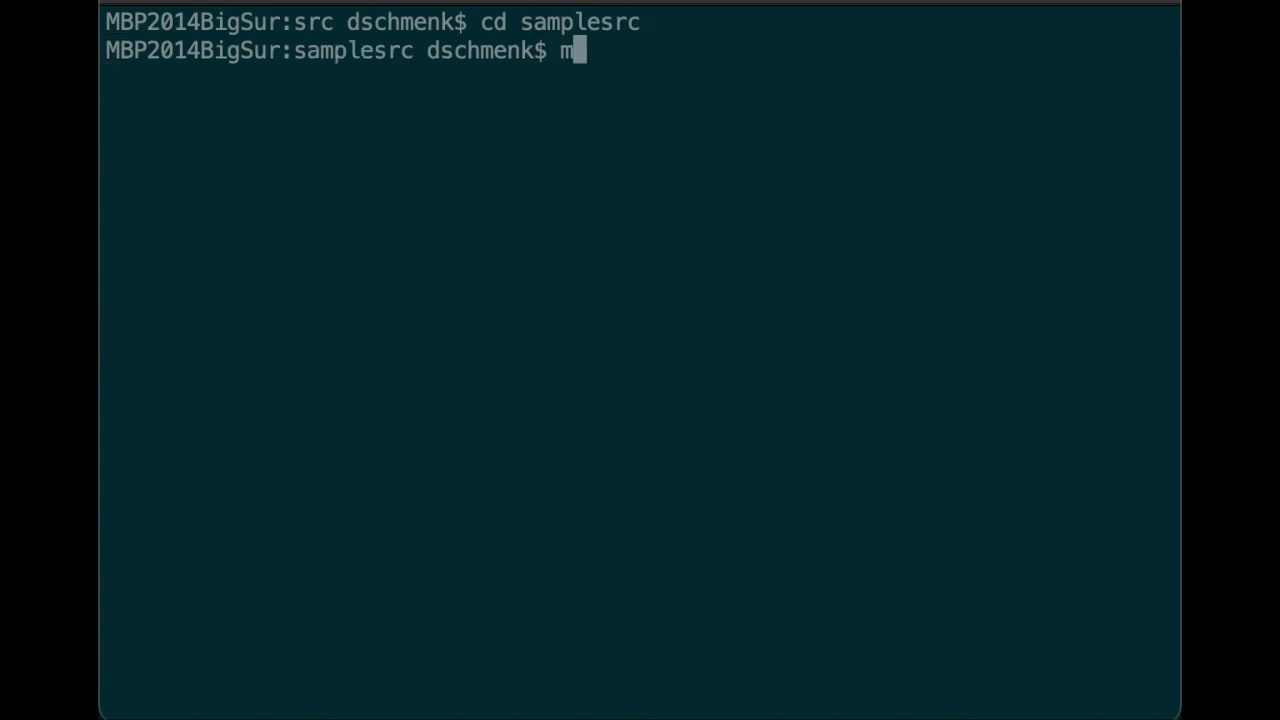
type("ore rod")
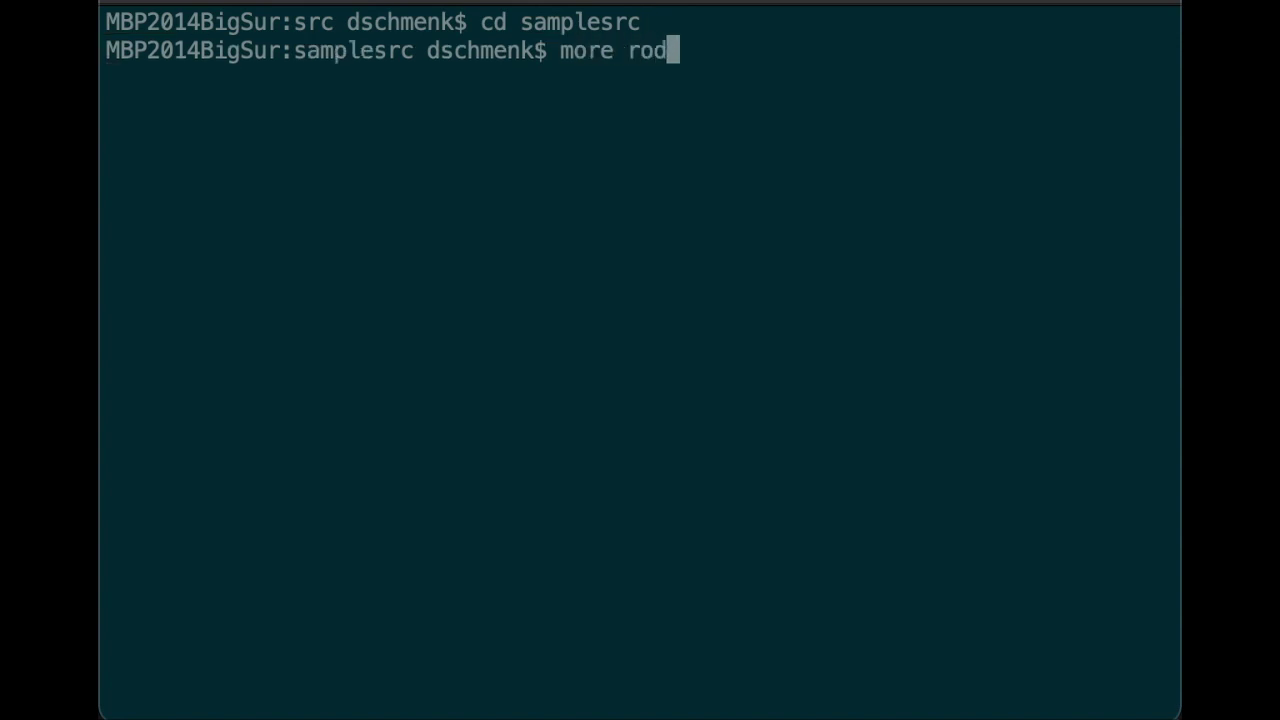
type(".a")
key("Return")
key("space")
key("space")
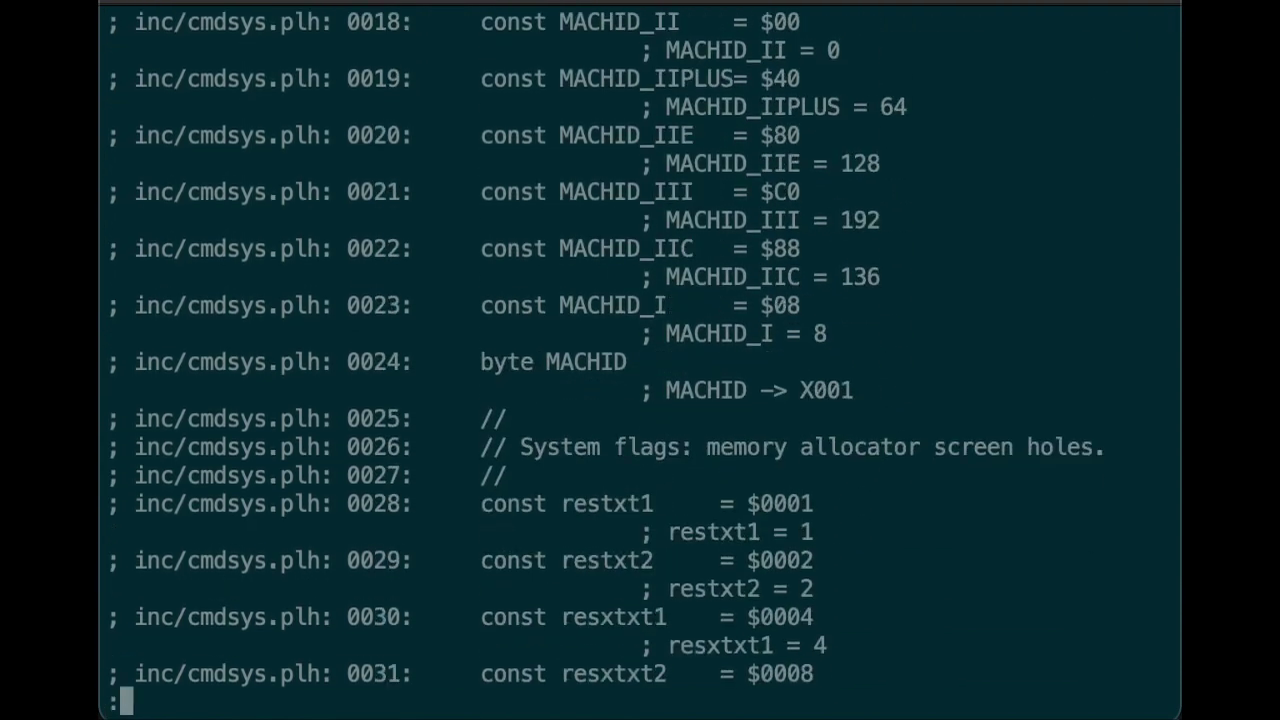
key("space")
key("space")
key("space")
key("space")
key("space")
key("space")
key("space")
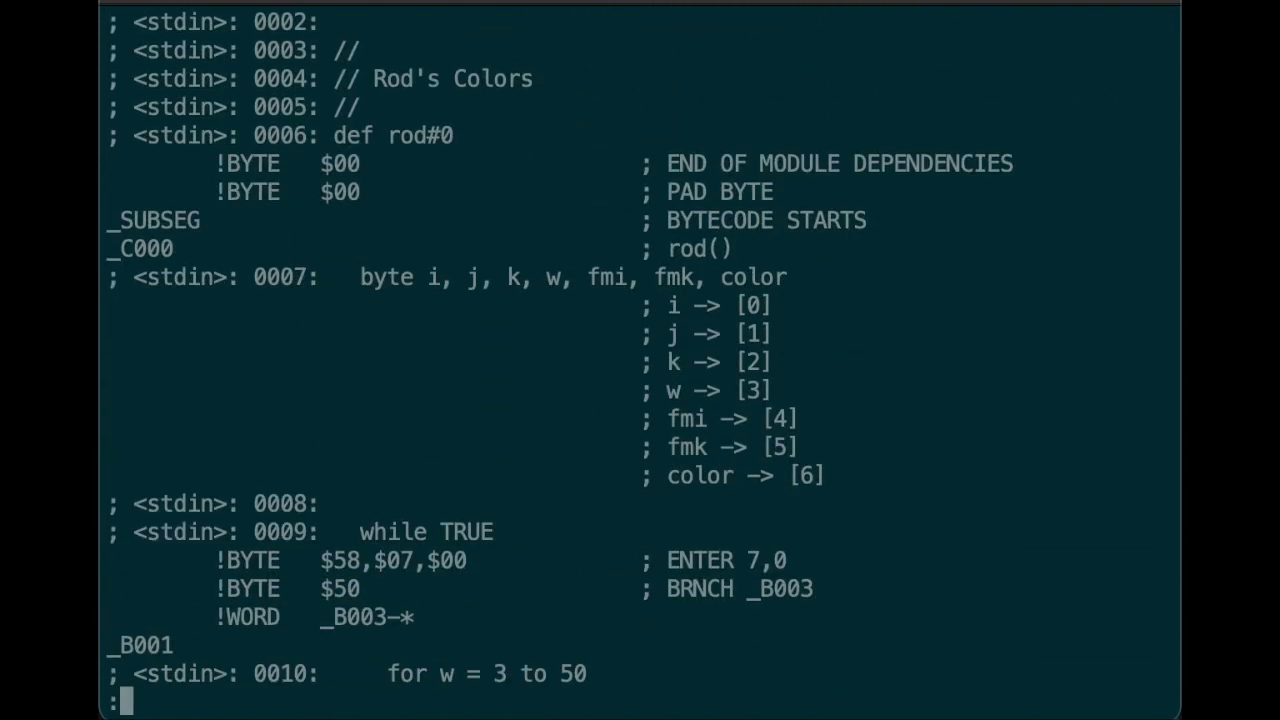
Read rod's bytecode for the colour calculation and repeated grplot calls
key("Return")
key("Return")
key("Return")
key("Return")
key("Return")
key("Return")
key("Return")
key("Return")
key("Return")
key("Return")
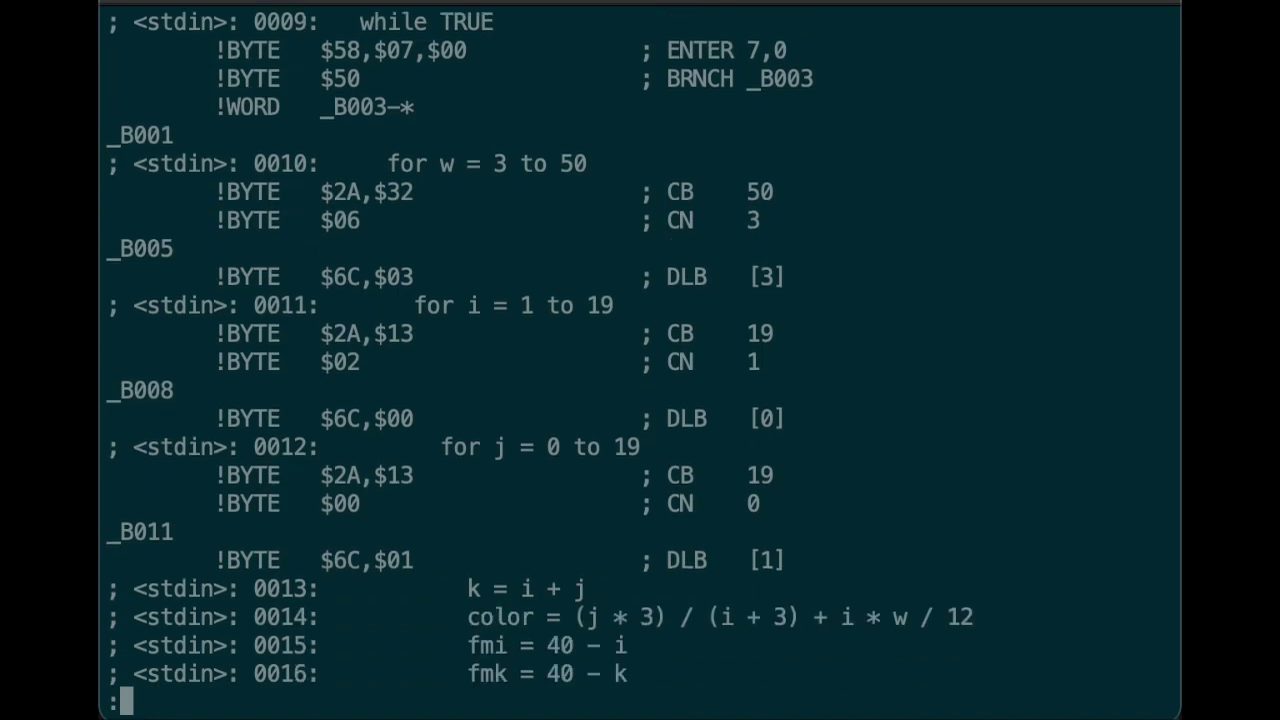
key("Return")
key("Return")
key("Return")
key("Return")
key("Return")
key("Return")
key("Return")
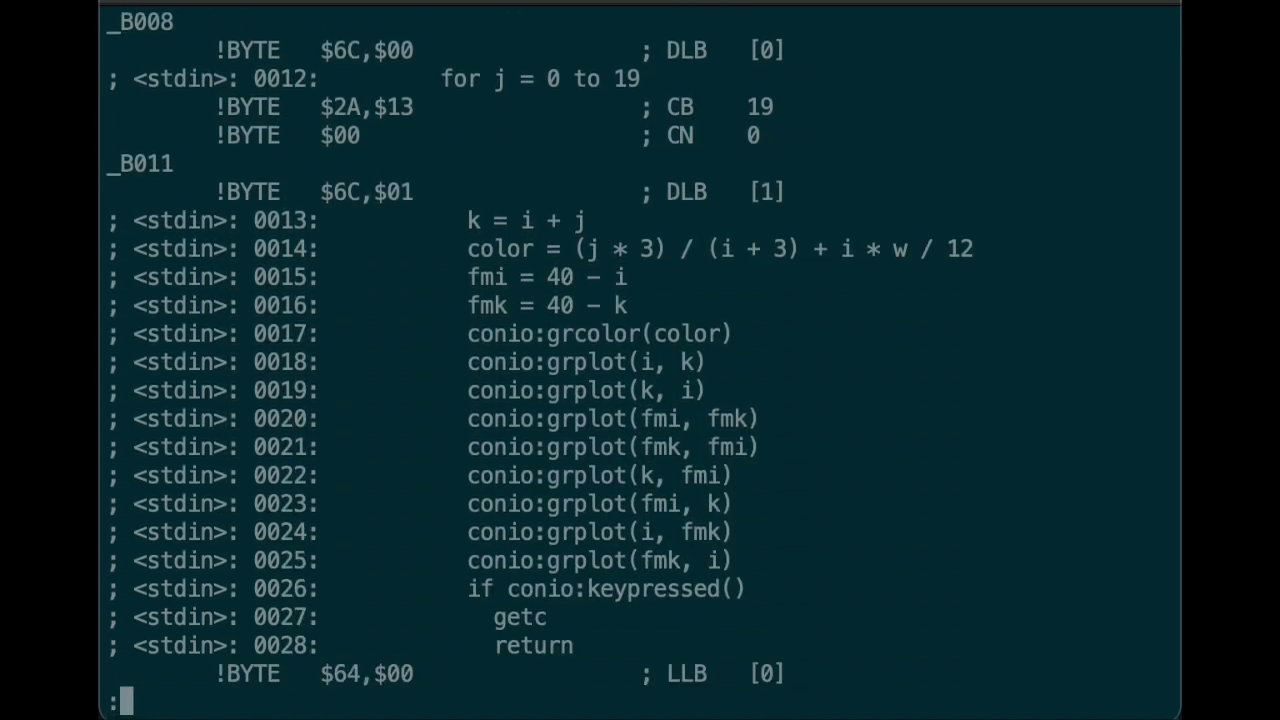
key("Return")
key("Return")
key("Return")
key("Return")
key("Return")
key("Return")
key("Return")
key("Return")
key("Return")
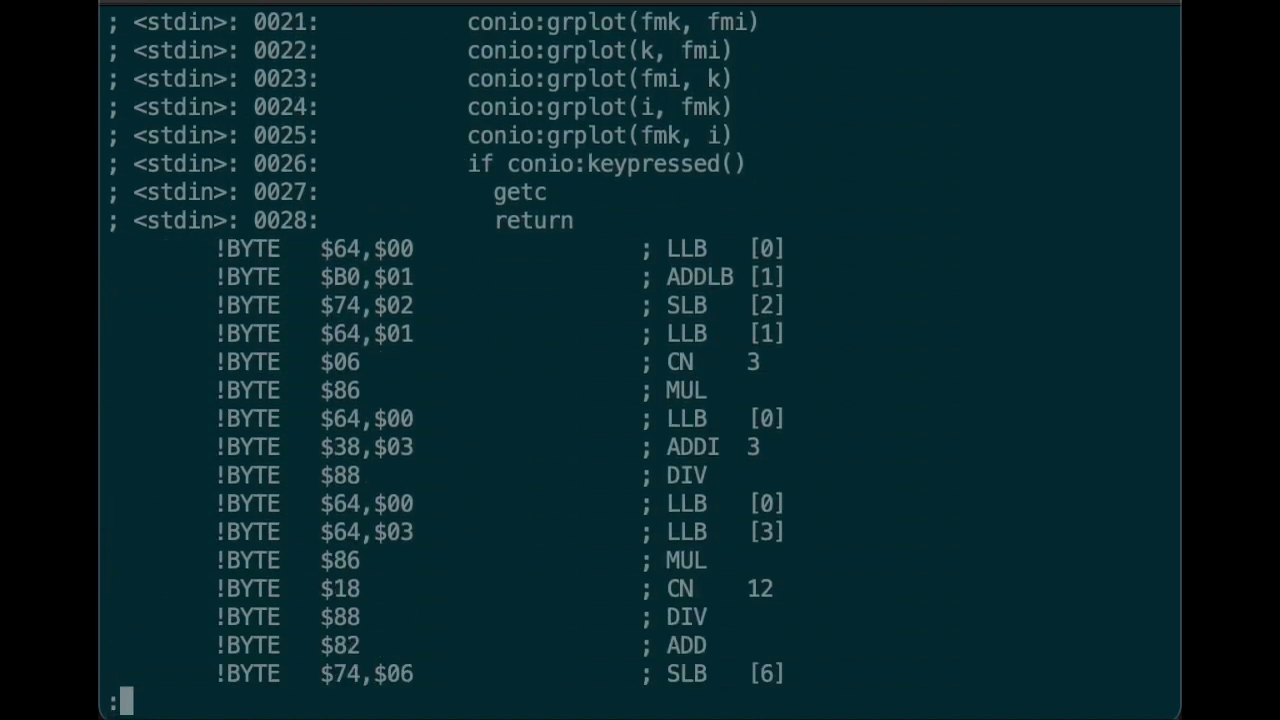
key("Return")
key("Return")
key("Return")
key("Return")
key("Return")
key("Return")
key("Return")
key("Return")
key("Return")
key("Return")
key("Return")
key("Return")
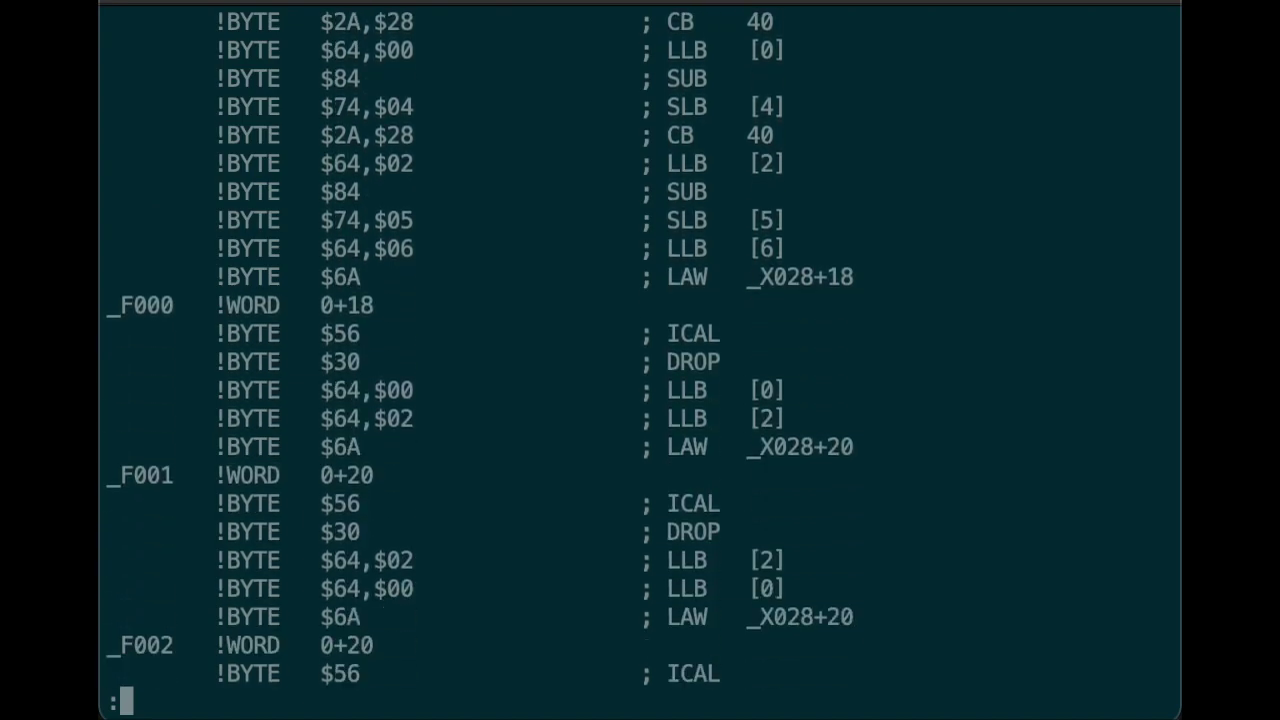
key("Return")
key("Return")
key("Return")
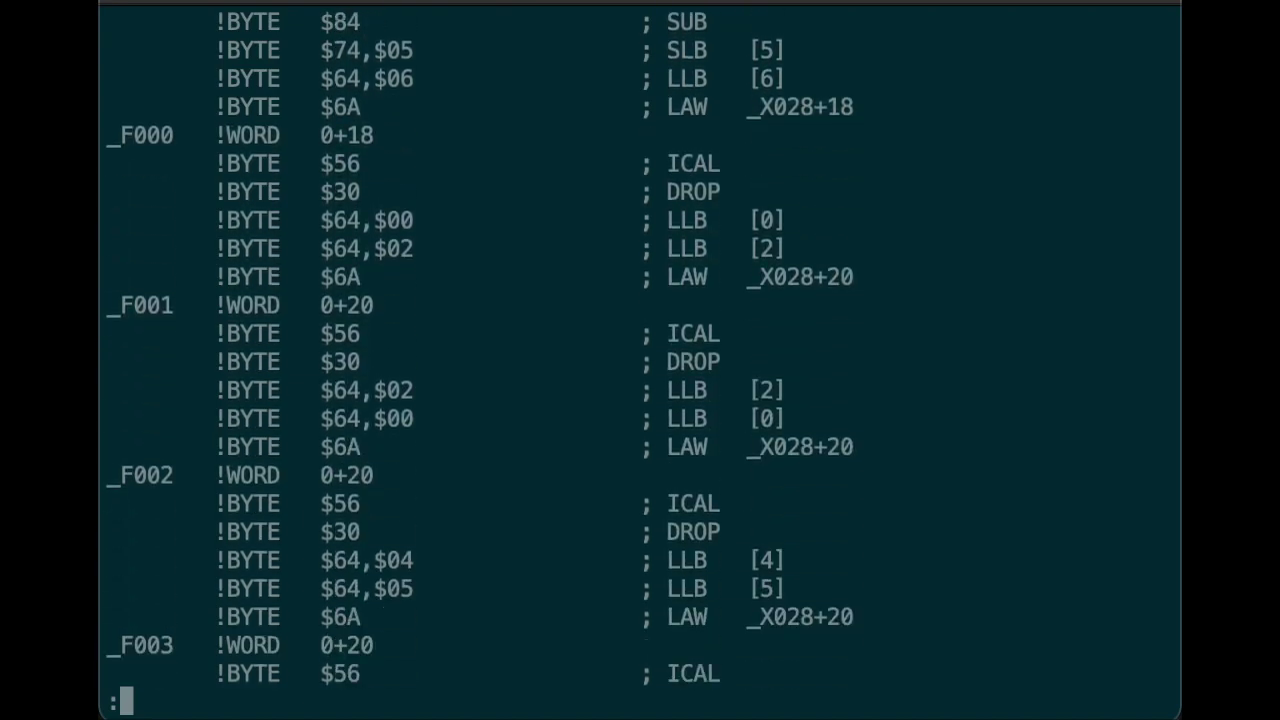
key("Return")
key("Return")
key("Return")
key("Return")
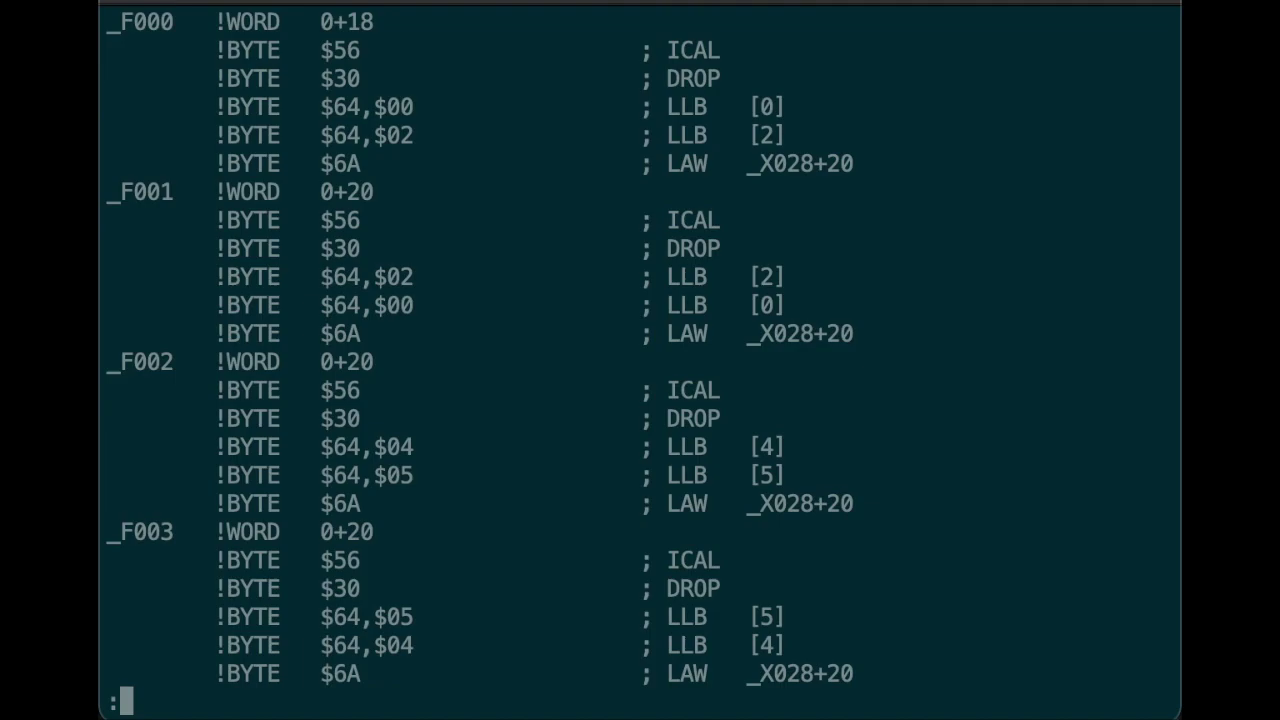
key("Return")
key("Return")
key("Return")
key("Return")
key("Return")
key("Return")
key("Return")
key("Return")
key("Return")
key("Return")
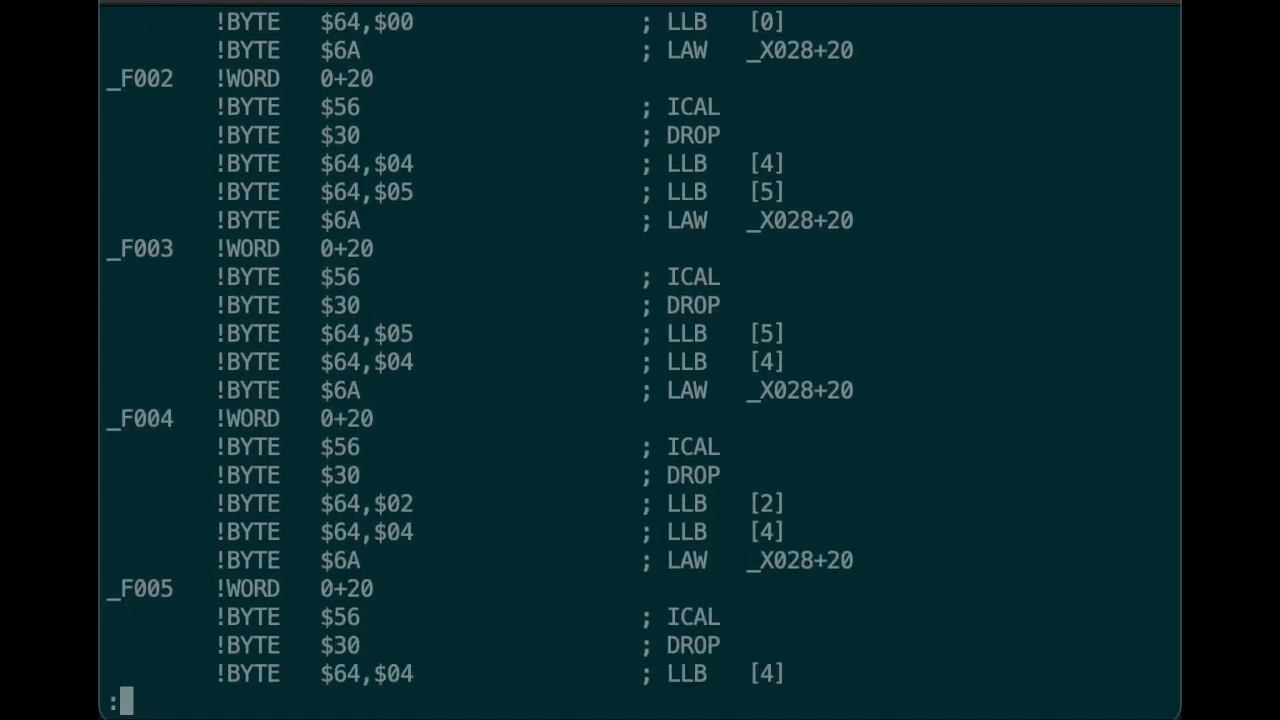
key("Return")
key("Return")
key("Return")
key("Return")
key("Return")
key("Return")
key("Return")
key("Return")
key("Return")
key("Return")
key("Return")
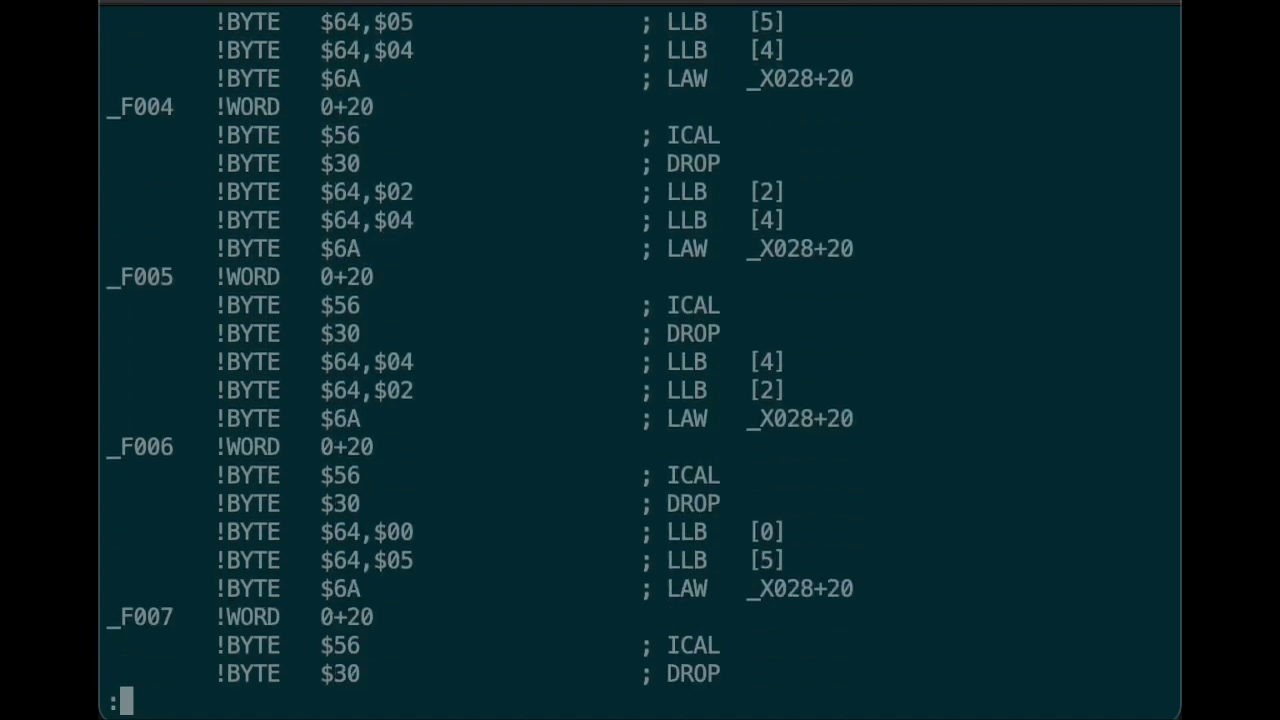
key("Return")
key("Return")
key("Return")
key("Return")
key("Return")
key("Return")
key("Return")
key("Return")
key("Return")
key("Return")
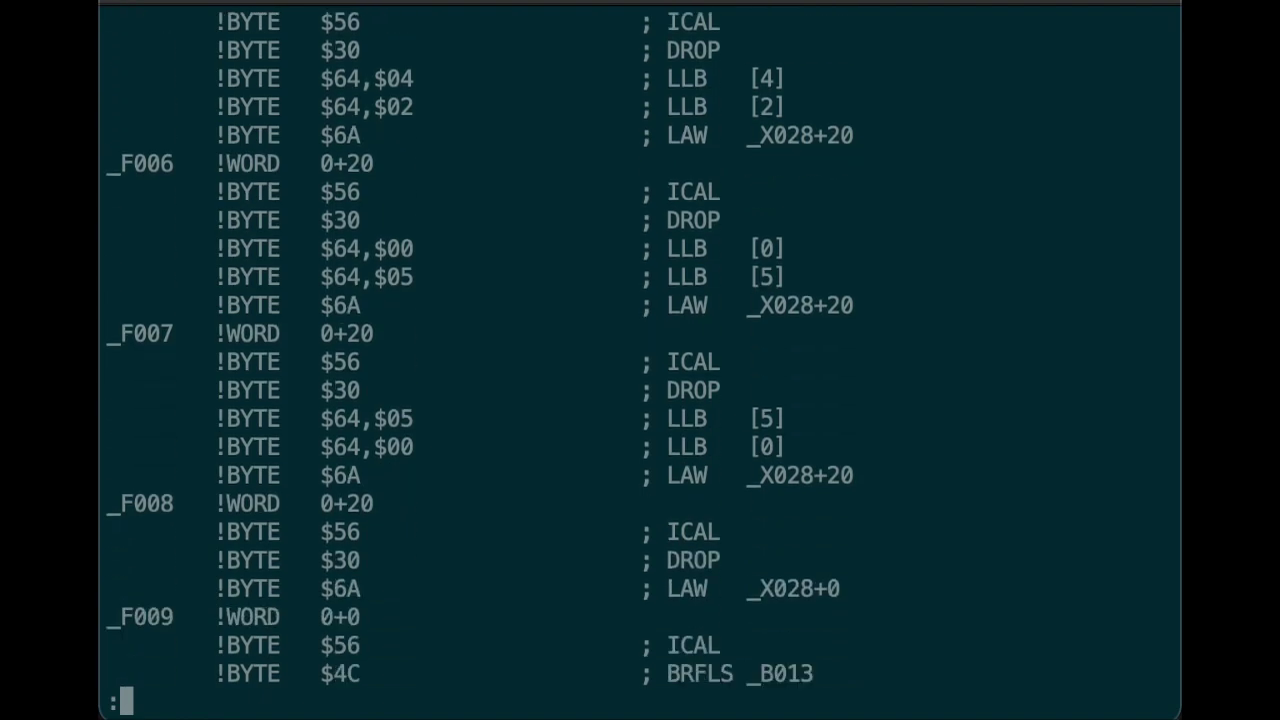
key("Return")
key("Return")
key("Return")
key("Return")
key("Return")
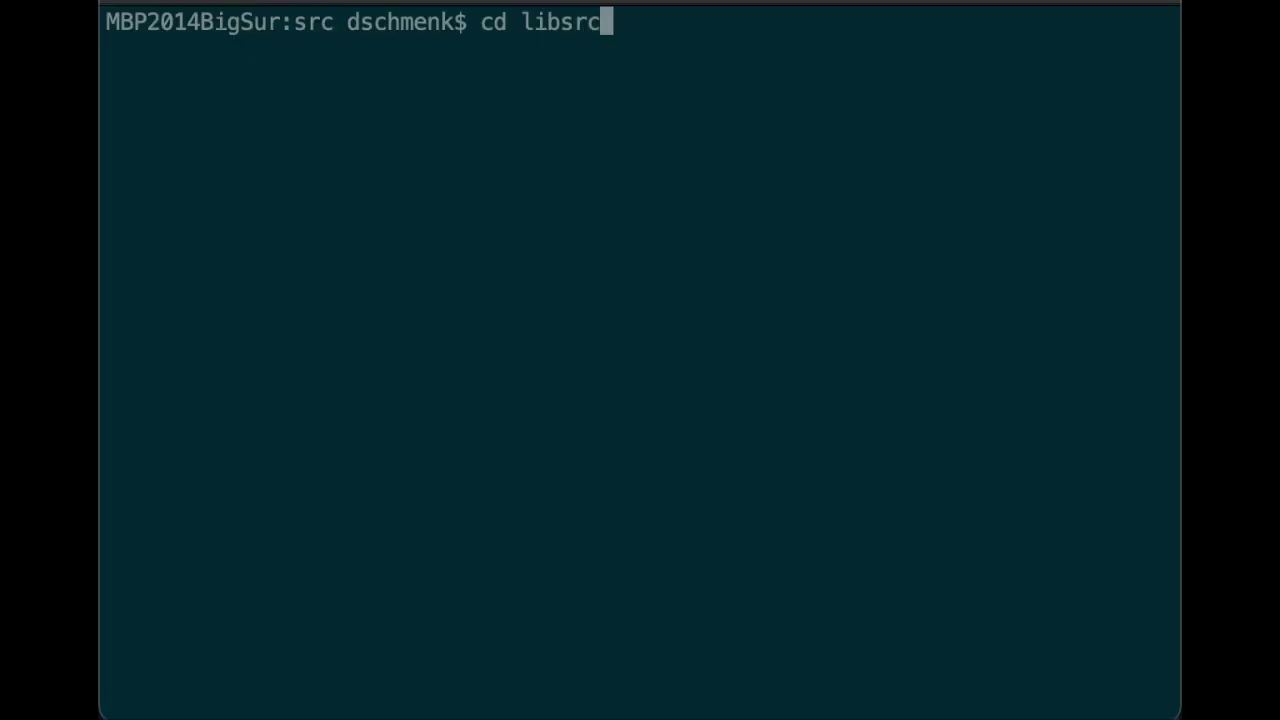
Open jitcore.pla in libsrc and read the compiler entry and branch-target scanning loop
key("Return")
type("more ji")
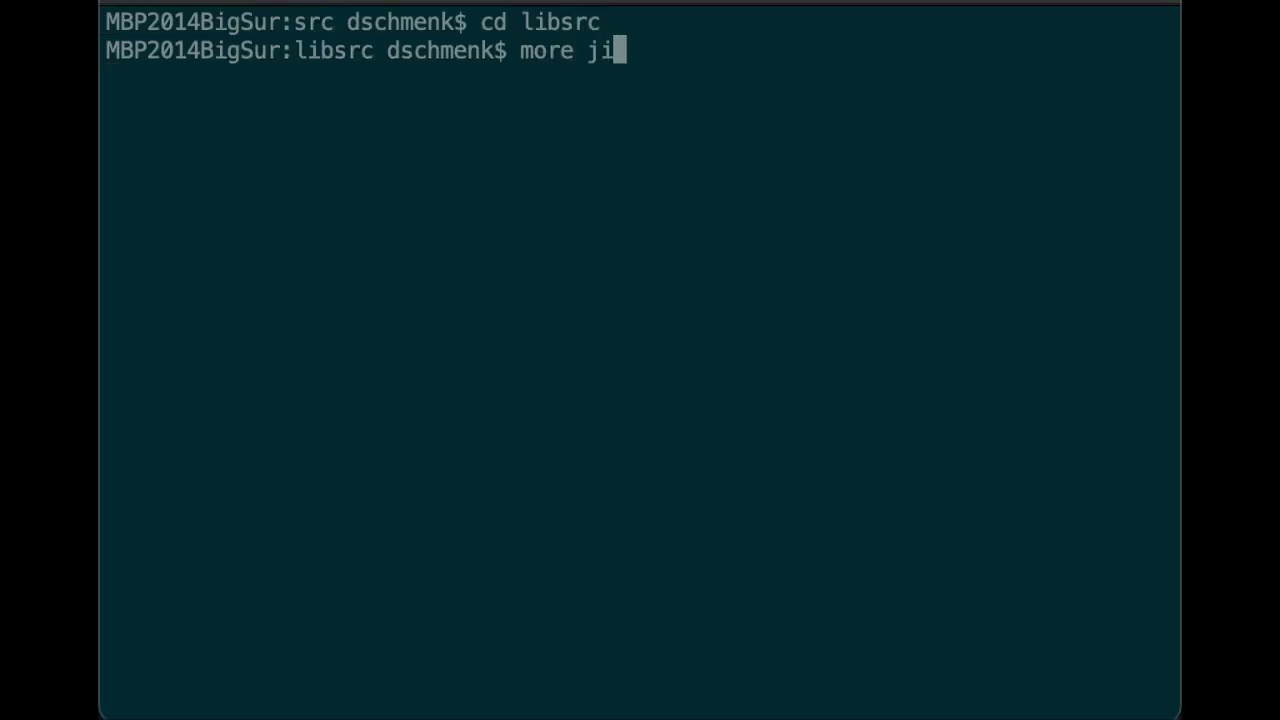
type("tcore.p")
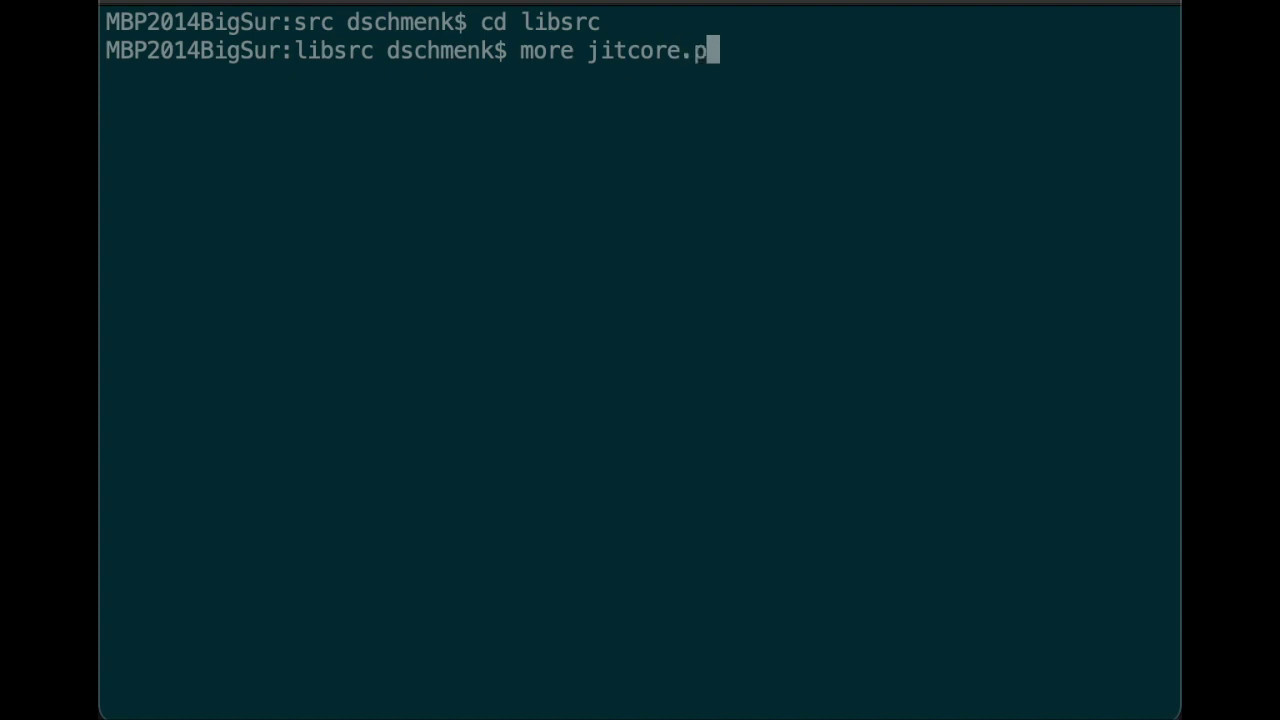
type("la")
key("Return")
key("Return")
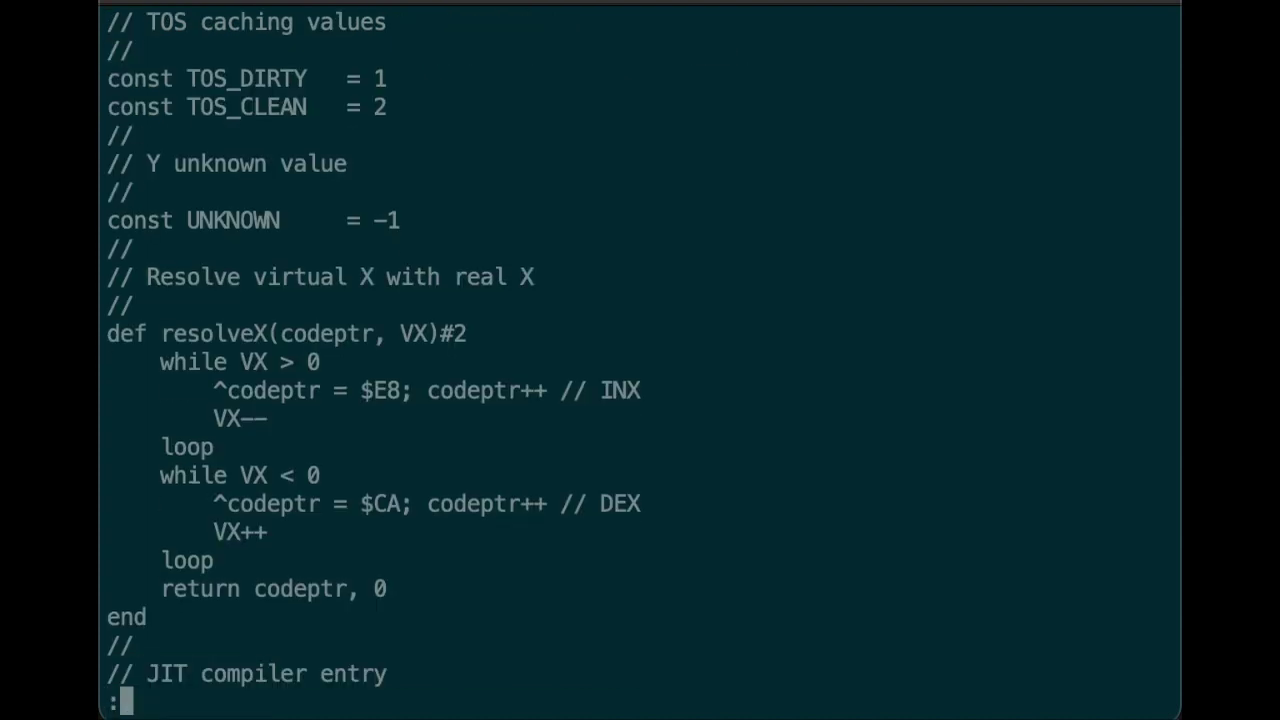
key("Return")
key("Return")
key("Return")
key("Return")
key("Return")
key("Return")
key("Return")
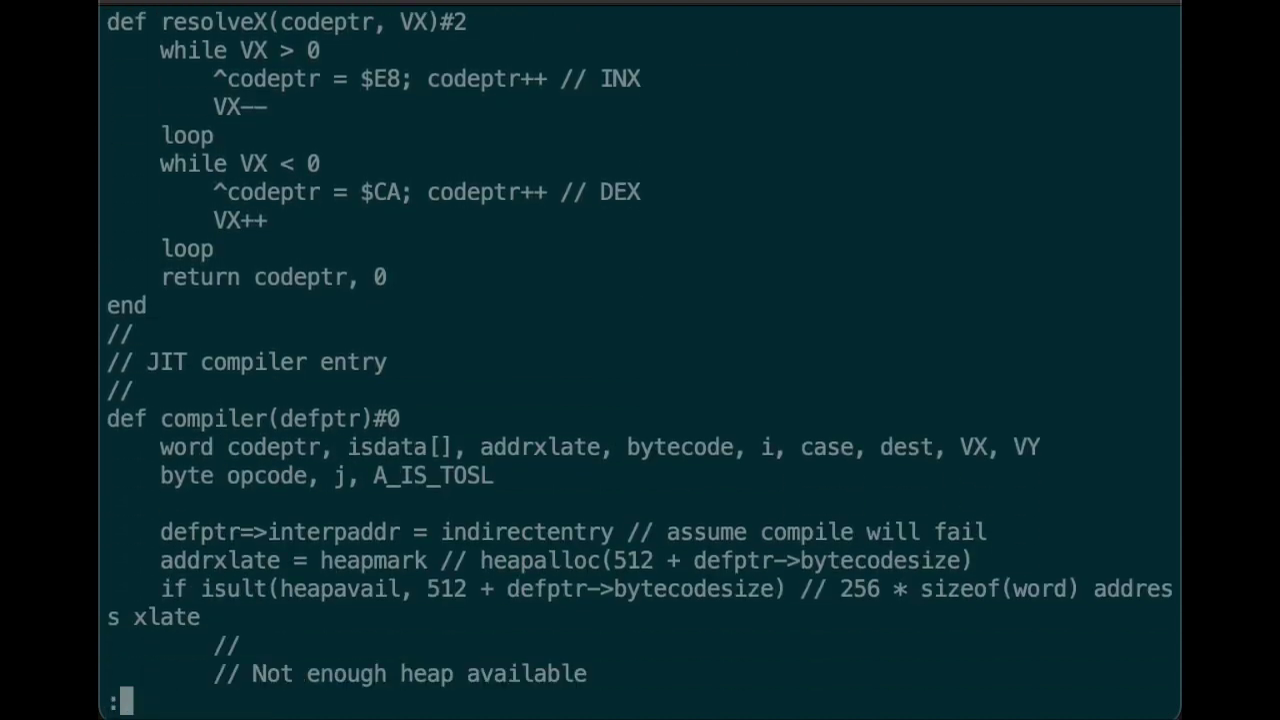
key("Return")
key("Return")
key("Return")
key("Return")
key("Return")
key("Return")
key("Return")
key("Return")
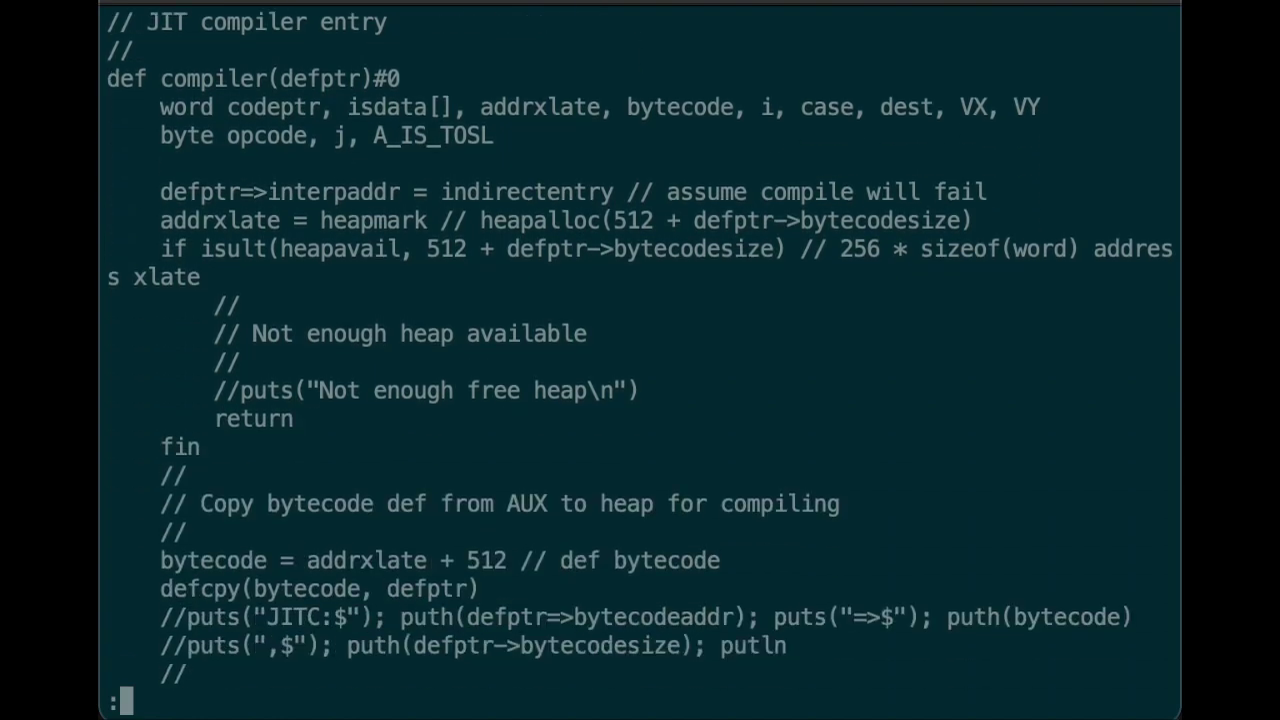
key("Return")
key("Return")
key("Return")
key("Return")
key("Return")
key("Return")
key("Return")
key("Return")
key("Return")
key("Return")
key("Return")
key("Return")
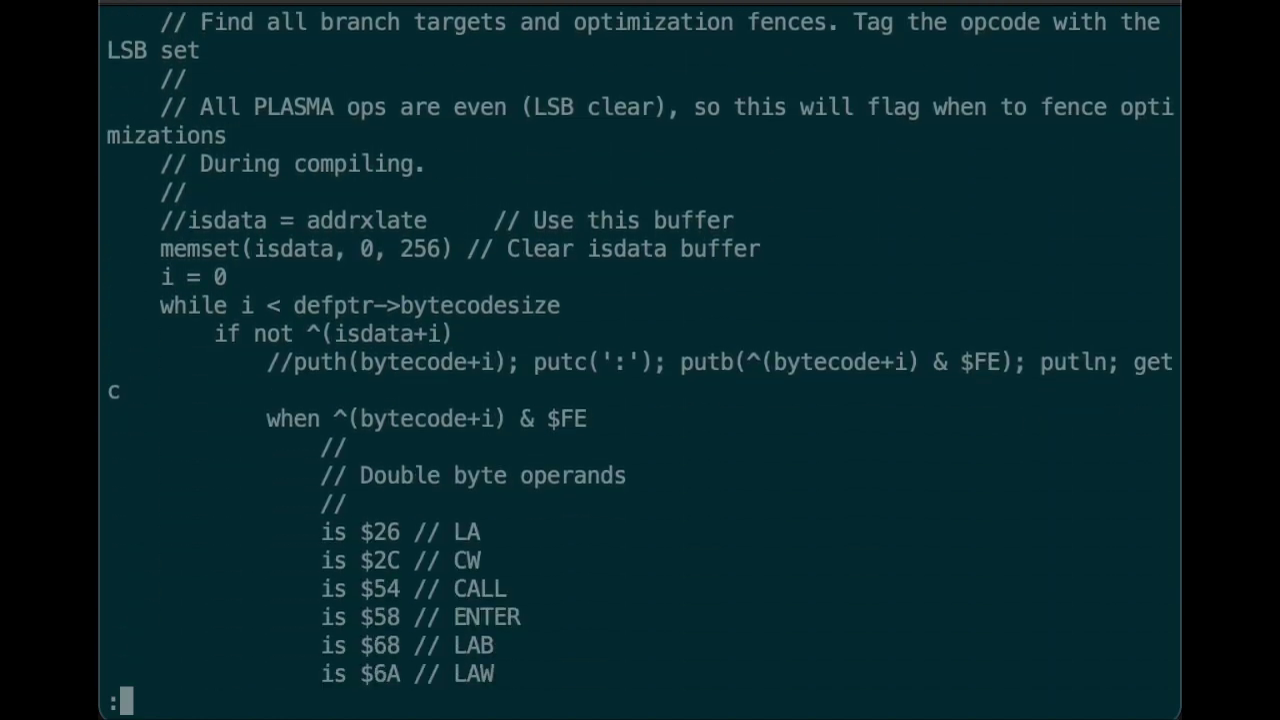
Page through branch handling to the address-translating compile loop and search for 'LAW'
key("Return")
key("Return")
key("Return")
key("Return")
key("Return")
key("Return")
key("Return")
key("Return")
key("Return")
key("Return")
key("Return")
key("Return")
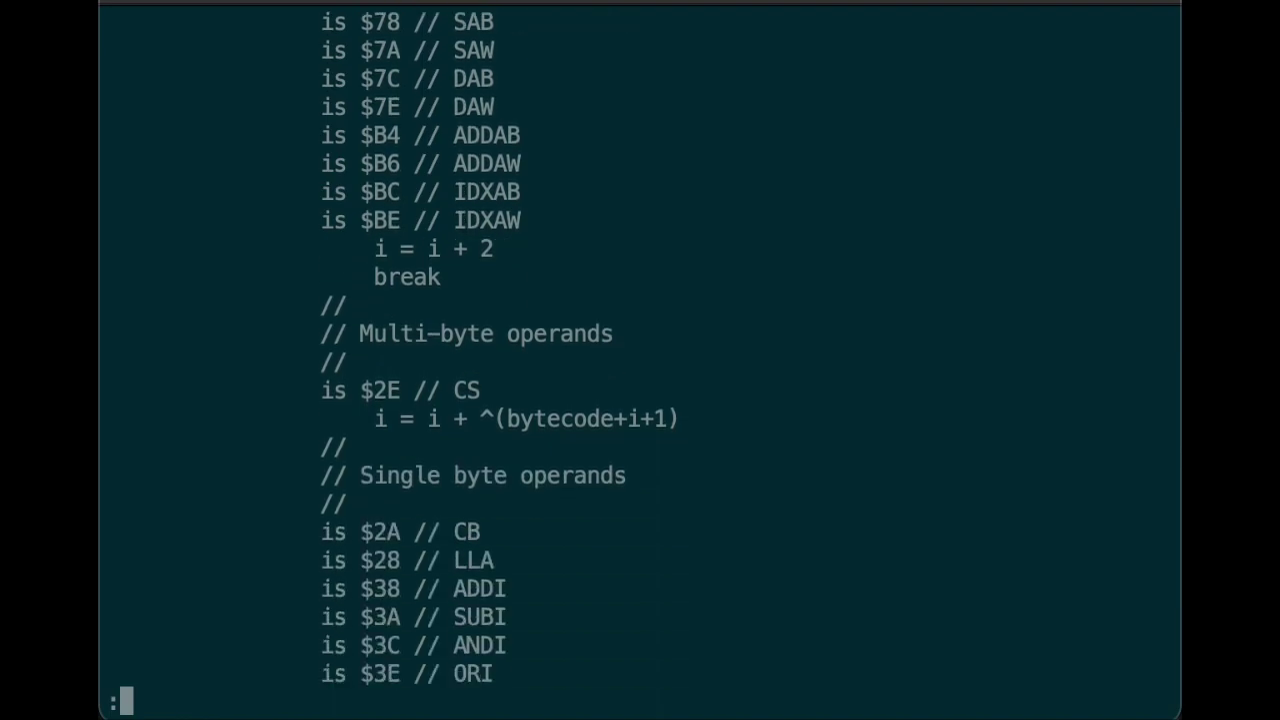
key("Return")
key("Return")
key("Return")
key("Return")
key("Return")
key("Return")
key("Return")
key("Return")
key("Return")
key("Return")
key("Return")
key("Return")
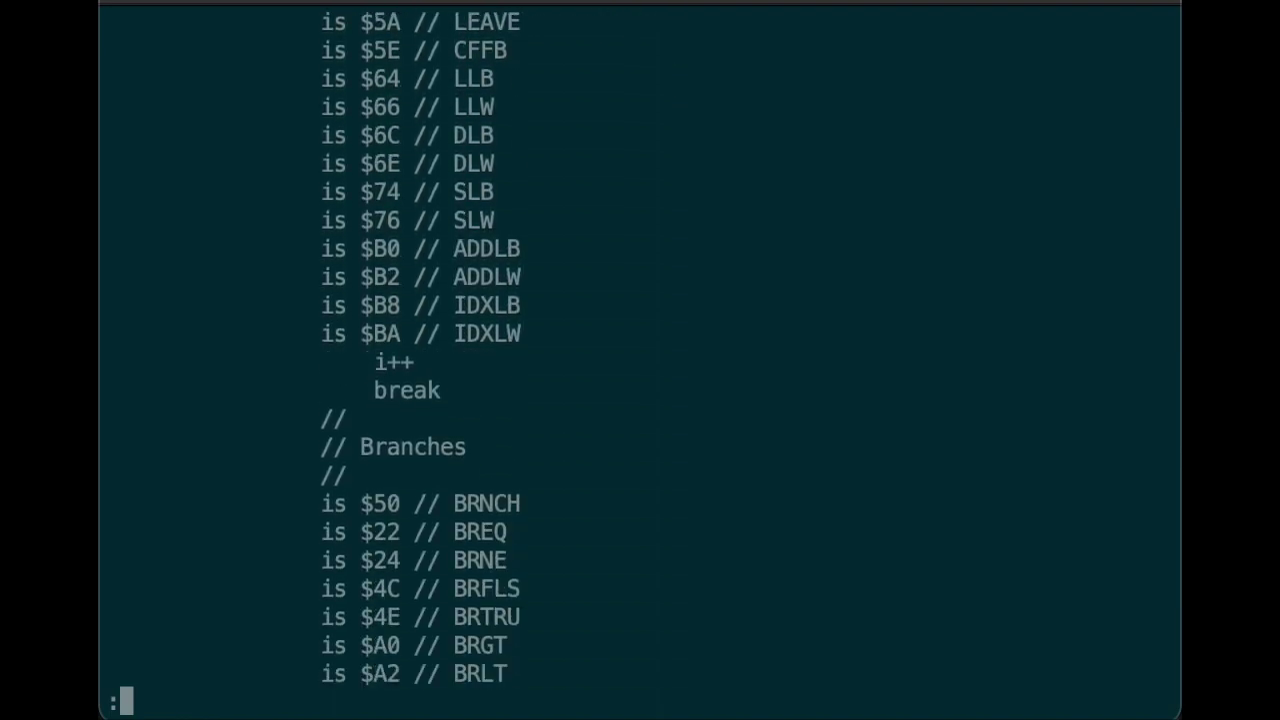
key("Return")
key("Return")
key("Return")
key("Return")
key("Return")
key("Return")
key("Return")
key("Return")
key("Return")
key("Return")
key("Return")
key("Return")
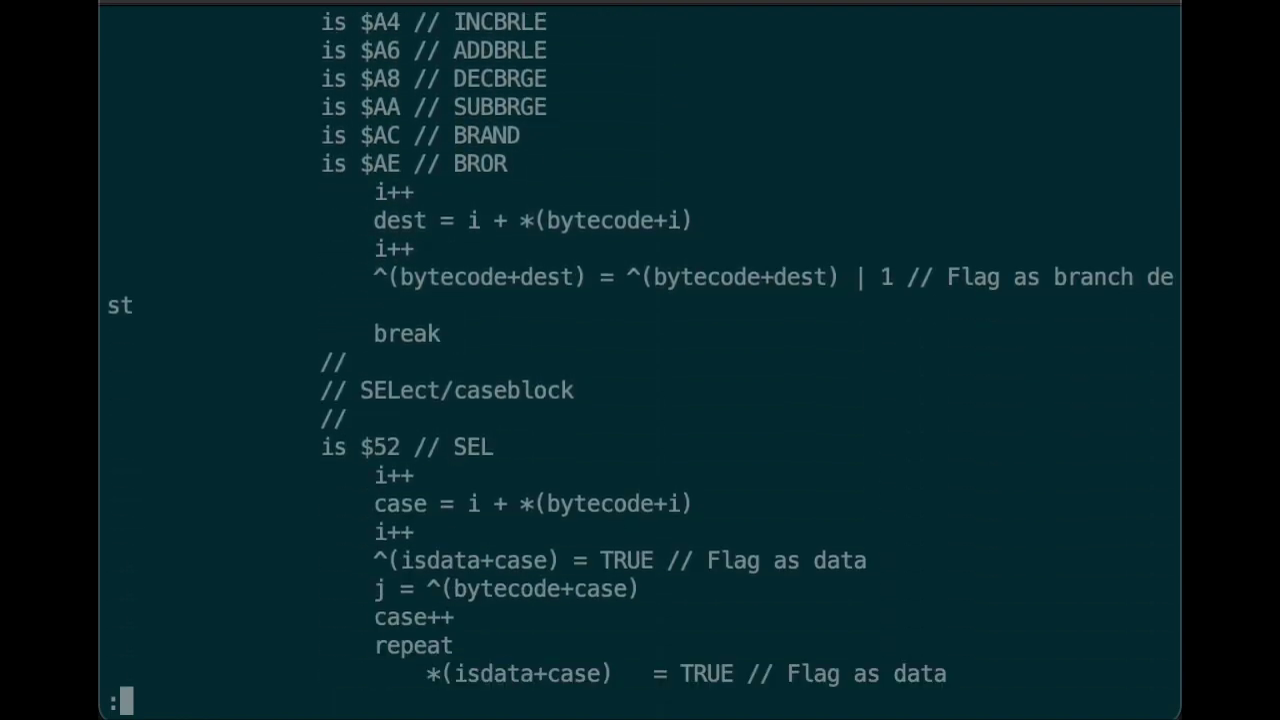
key("Return")
key("Return")
key("Return")
key("Return")
key("Return")
key("Return")
key("Return")
key("Return")
key("Return")
key("Return")
key("Return")
key("Return")
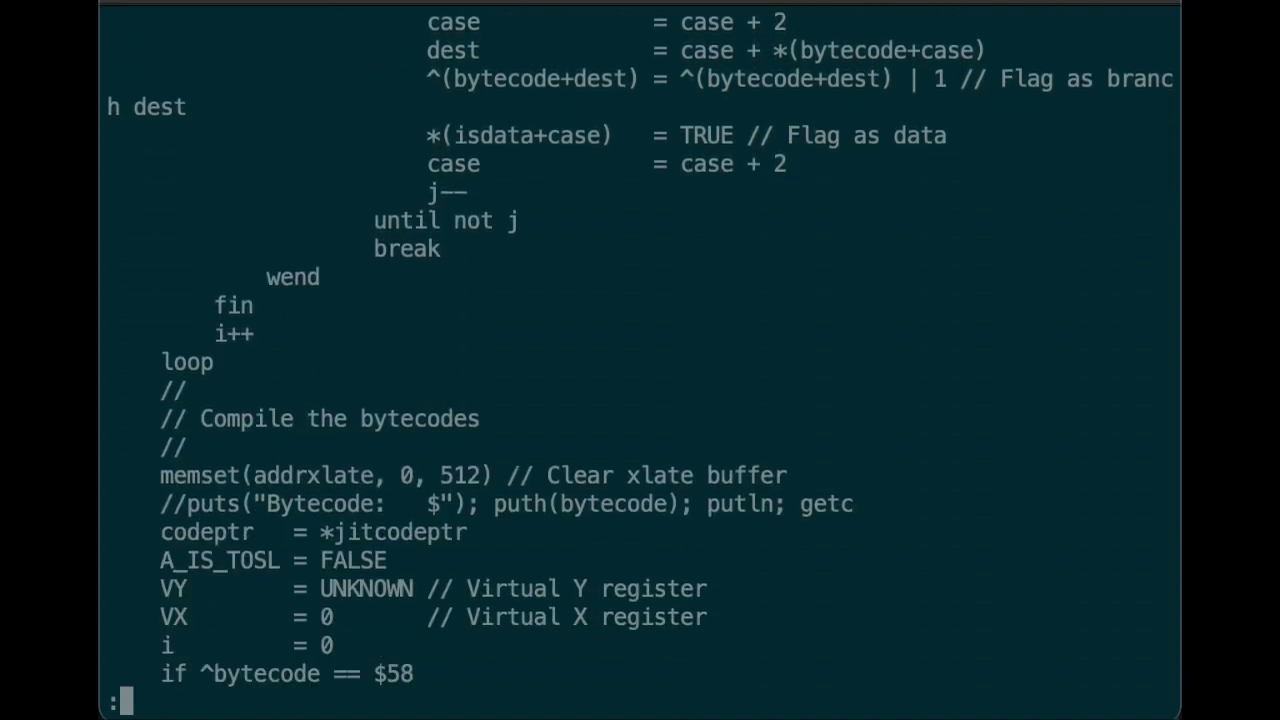
key("Return")
key("Return")
key("Return")
key("Return")
key("Return")
key("Return")
key("Return")
key("Return")
key("Return")
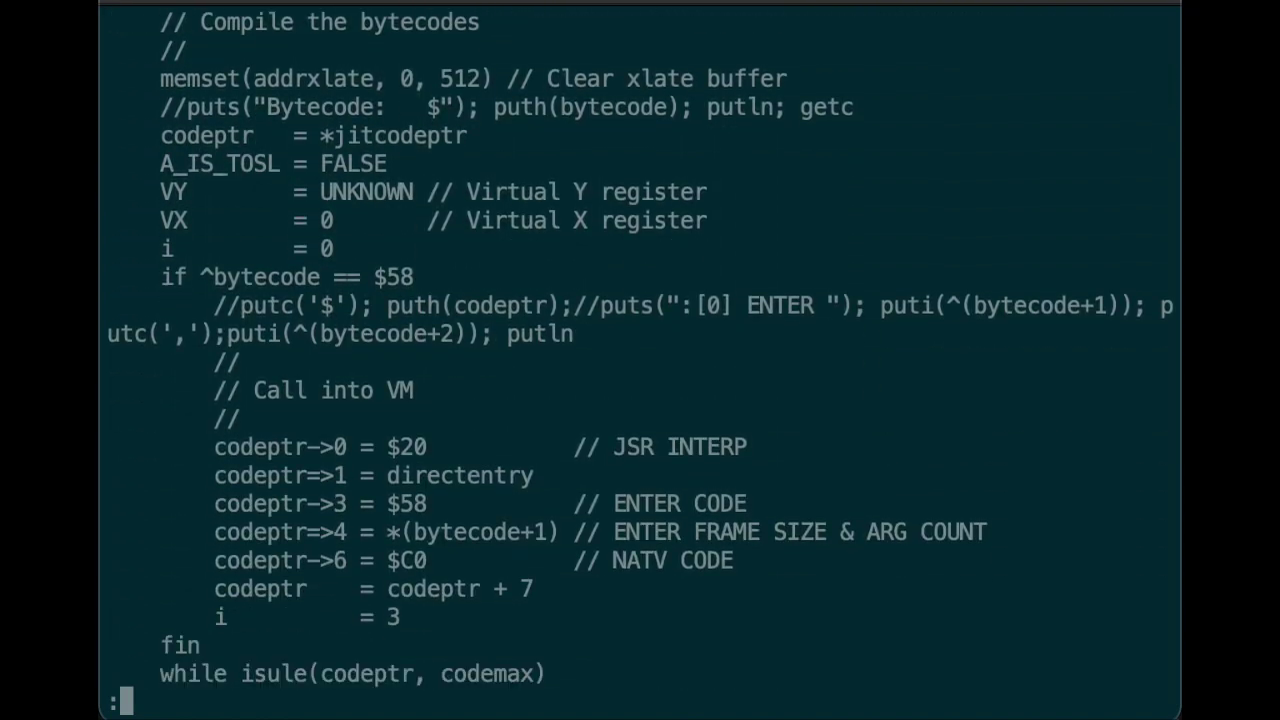
key("Return")
key("Return")
key("Return")
key("Return")
key("Return")
key("Return")
key("Return")
key("Return")
key("Return")
key("Return")
key("Return")
key("Return")
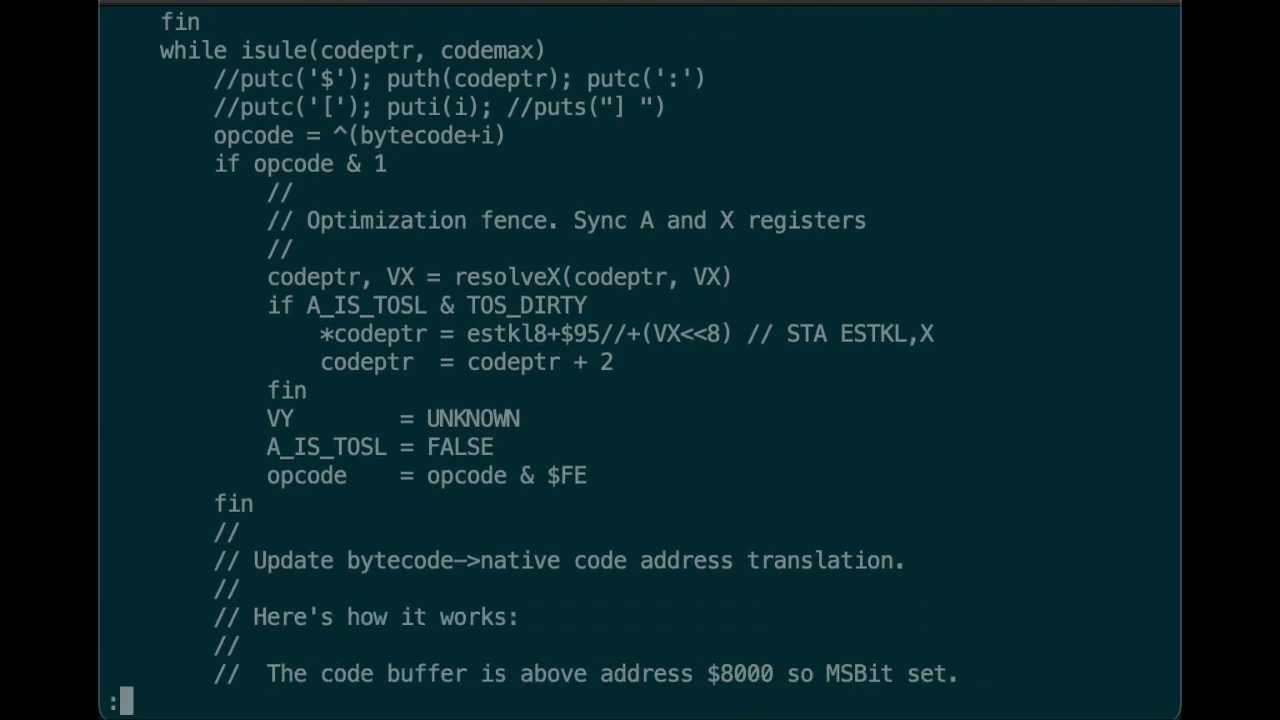
key("Return")
key("Return")
key("Return")
key("Return")
key("Return")
key("Return")
key("Return")
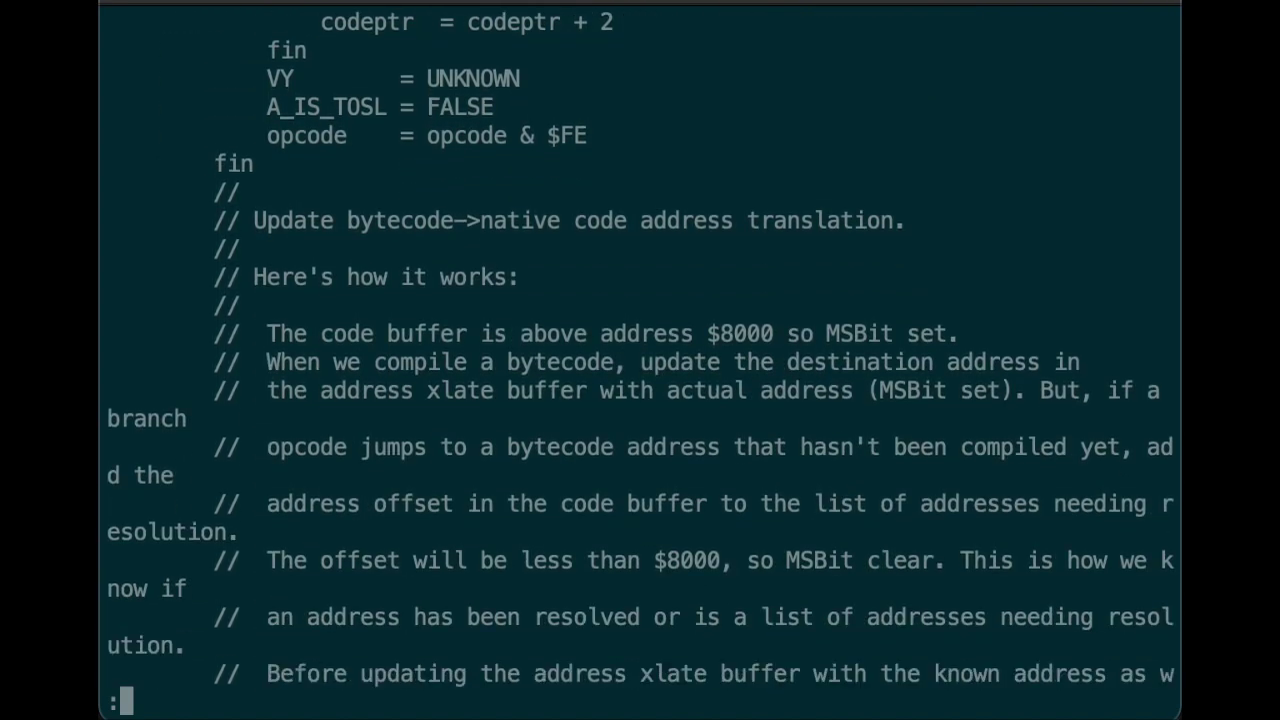
key("Return")
key("Return")
key("Return")
key("Return")
key("Return")
key("Return")
key("Return")
key("Return")
key("Return")
key("Return")
key("Return")
key("Return")
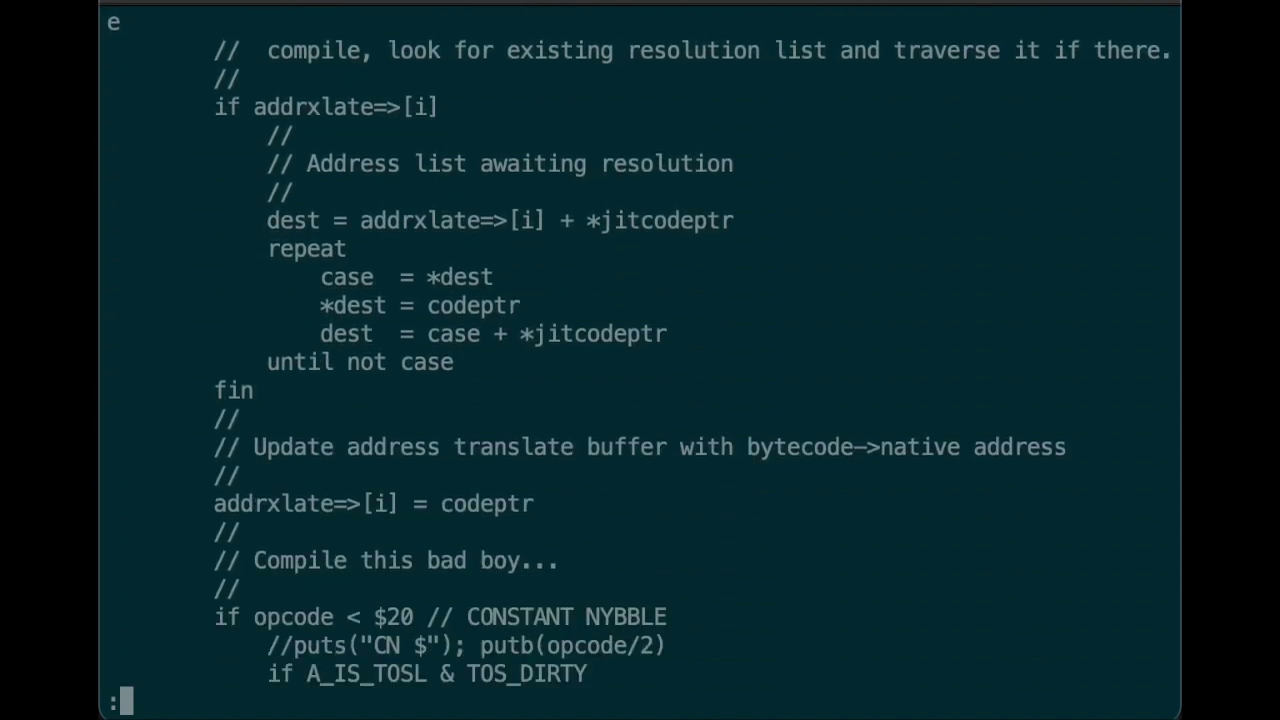
key("Return")
key("Return")
type("LA")
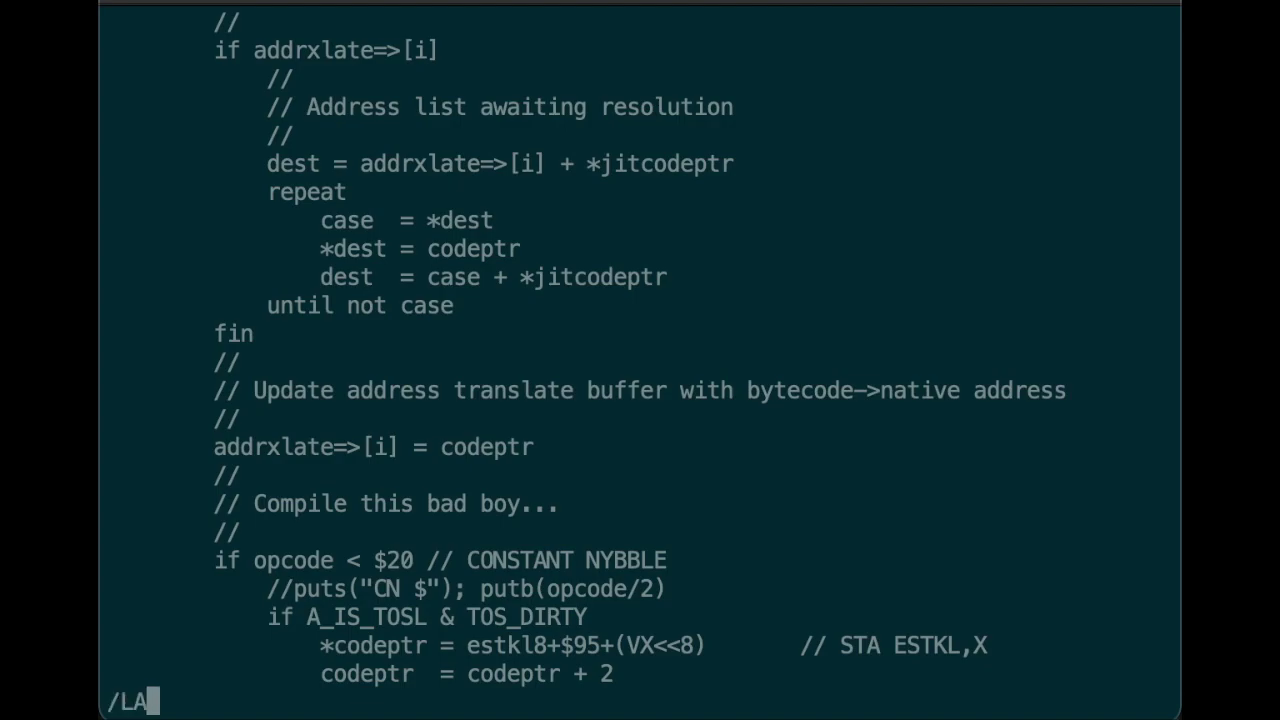
type("W")
key("Return")
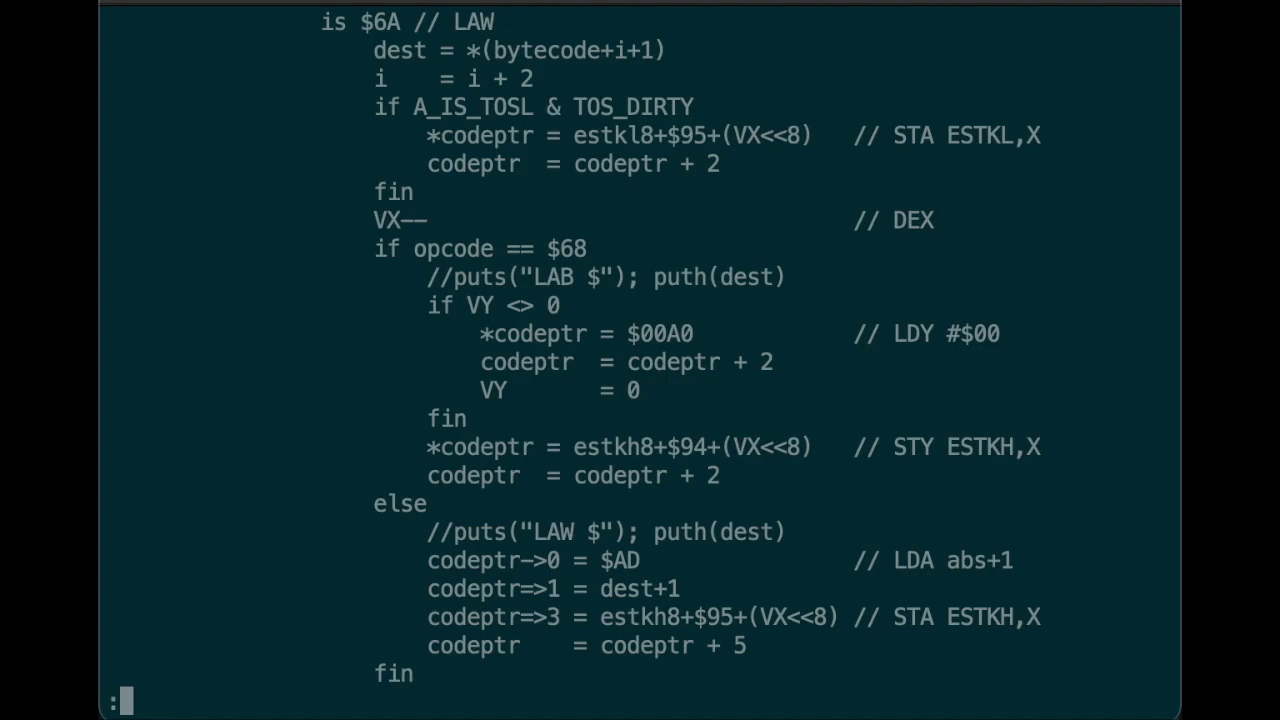
Scroll down to the end of the JIT compiler's LAW case
key("Down")
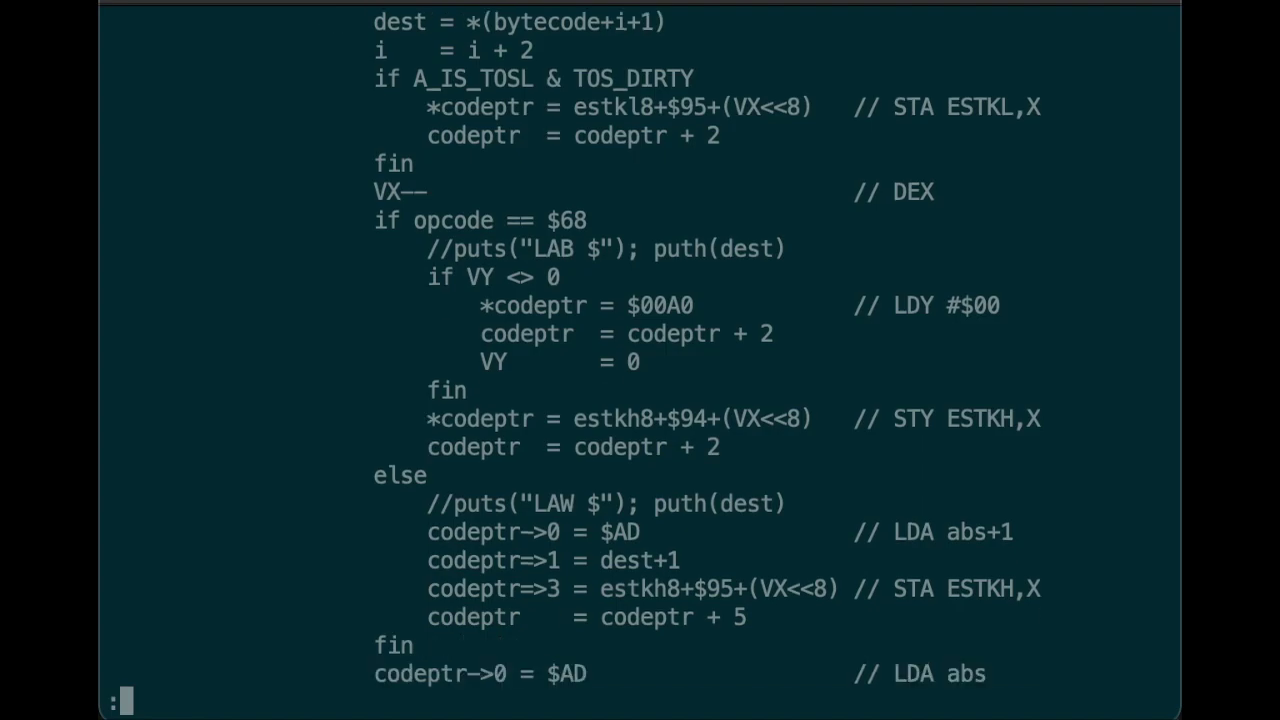
key("Down")
key("Down")
key("Down")
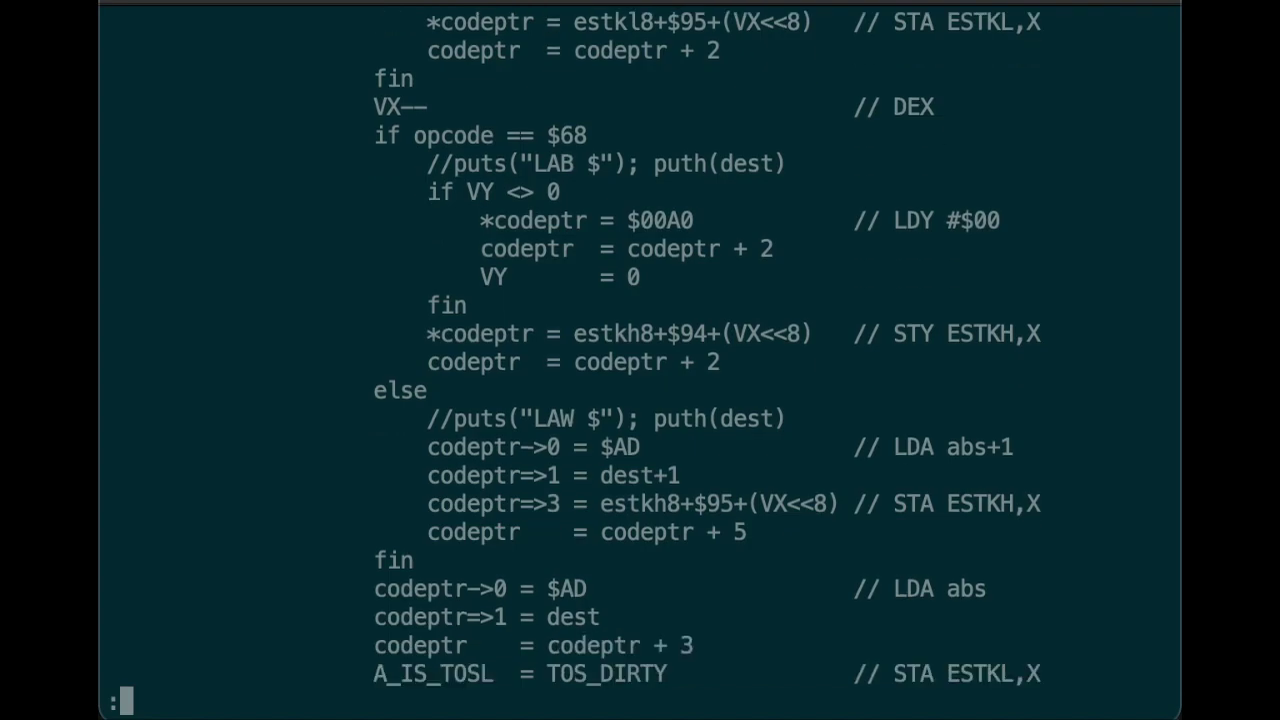
key("Down")
key("Down")
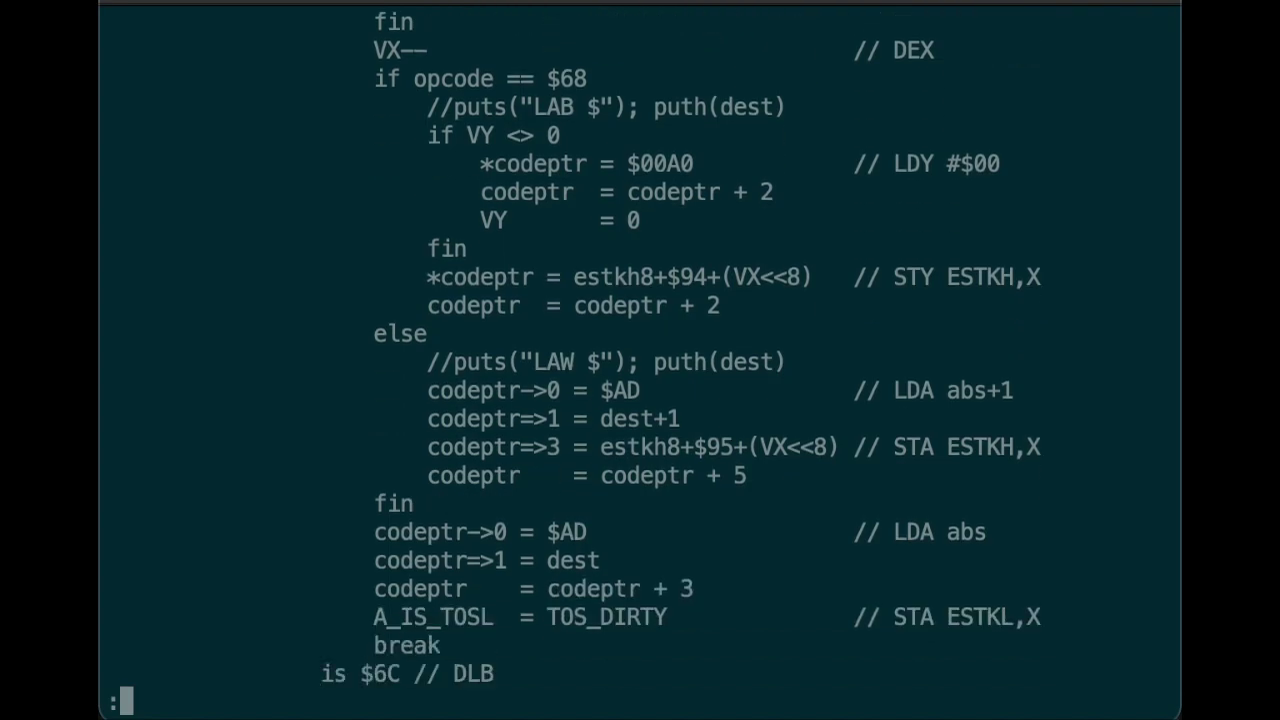
Search for ICAL and scroll through the indirect-call case down to its break
type("IC")
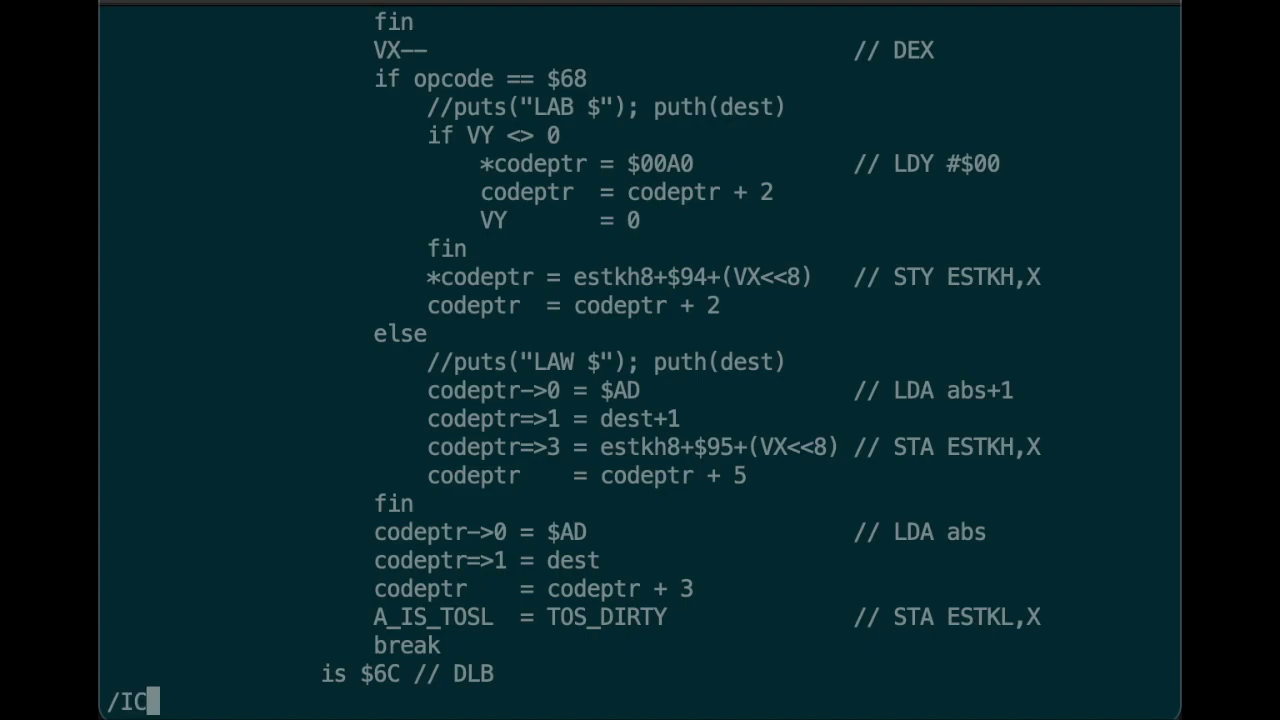
type("AL")
key("Return")
key("Down")
key("Down")
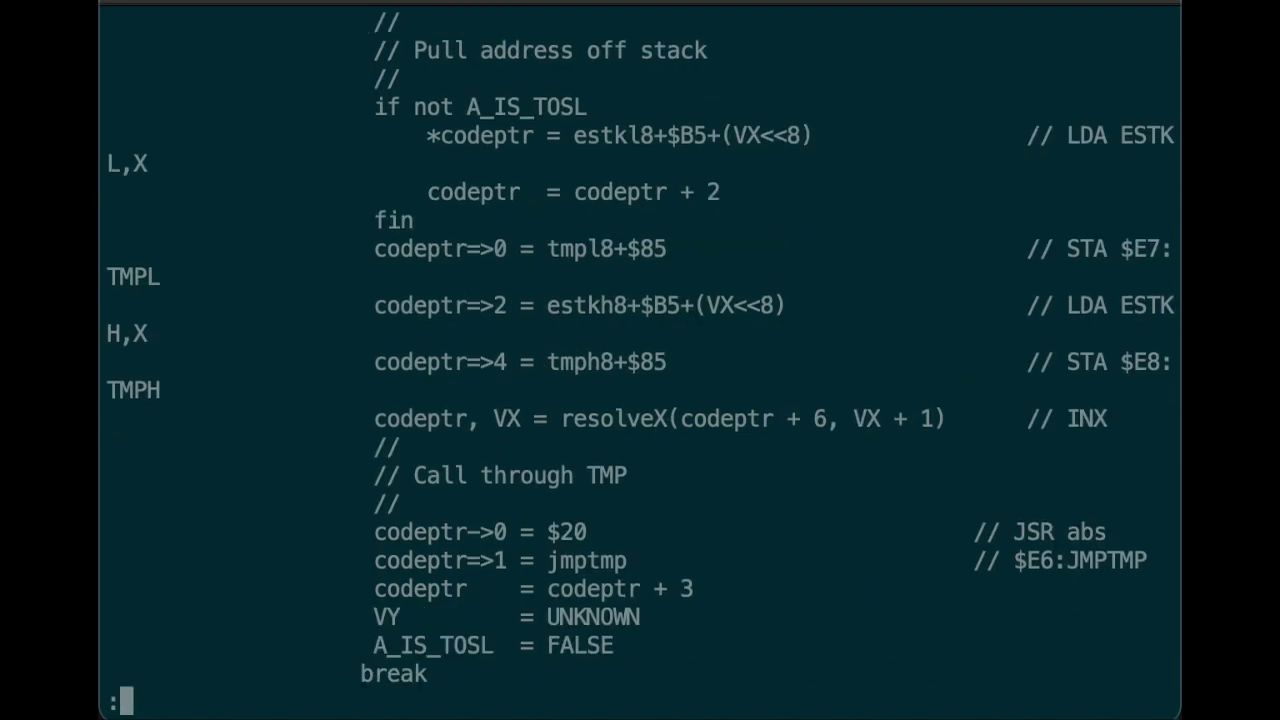
key("Down")
key("Up")
key("Up")
key("Up")
key("Up")
key("Up")
key("Up")
key("Up")
key("Down")
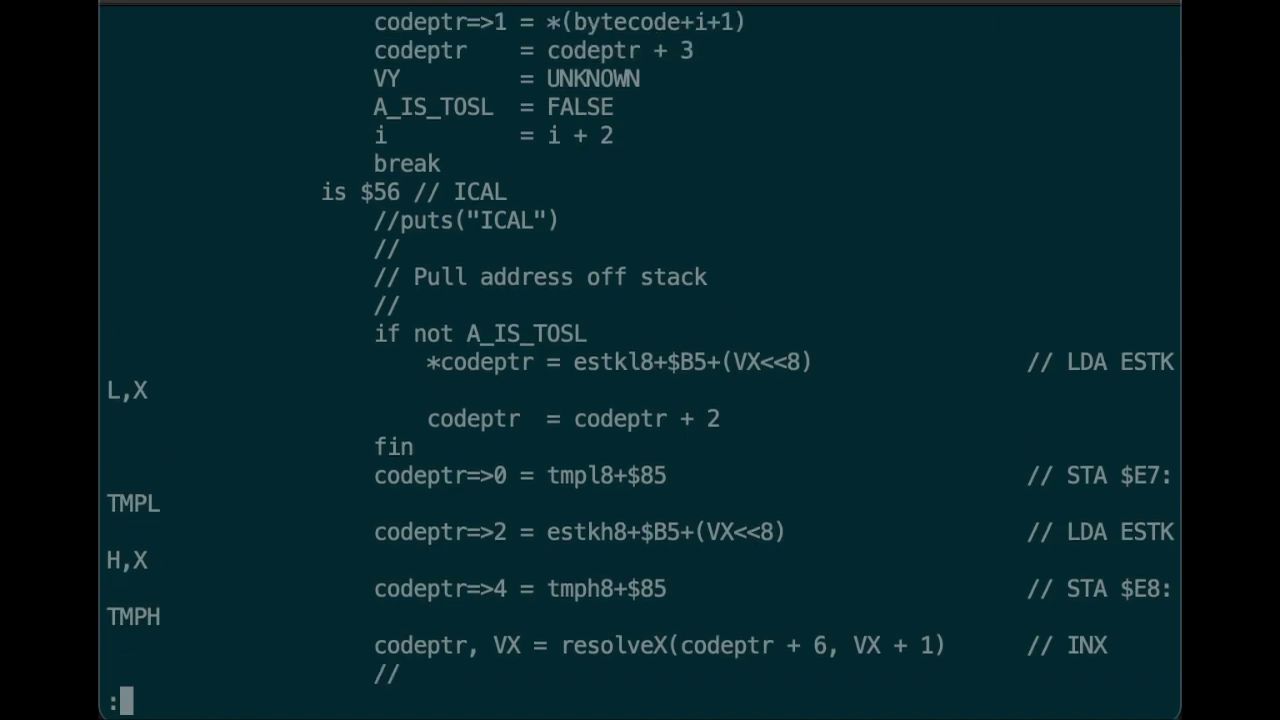
key("Down")
key("Down")
key("Down")
key("Down")
key("Down")
key("Down")
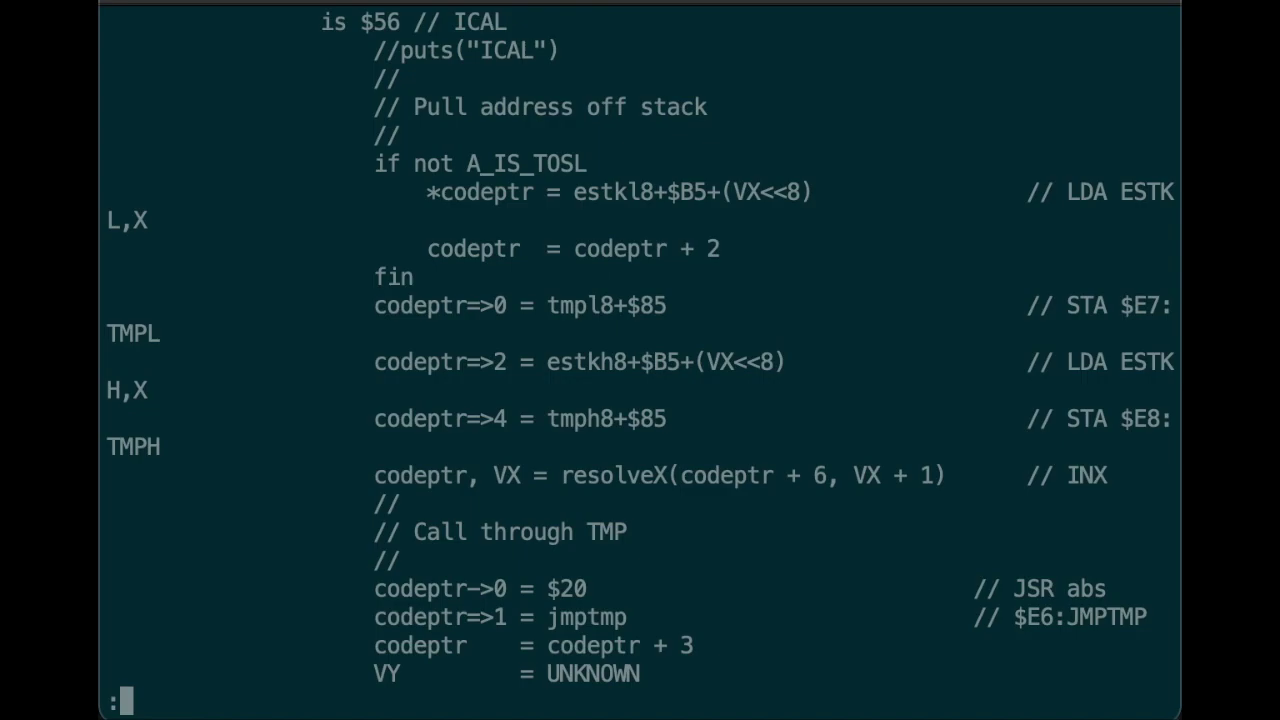
key("Down")
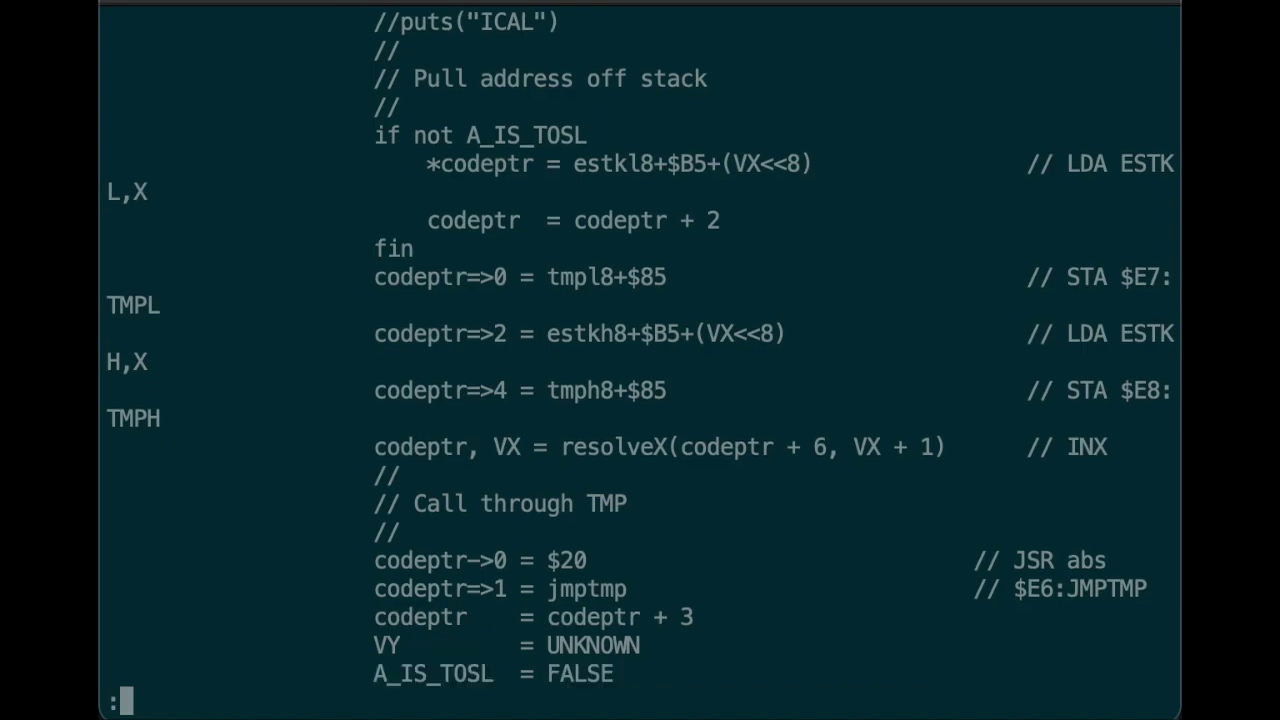
key("Down")
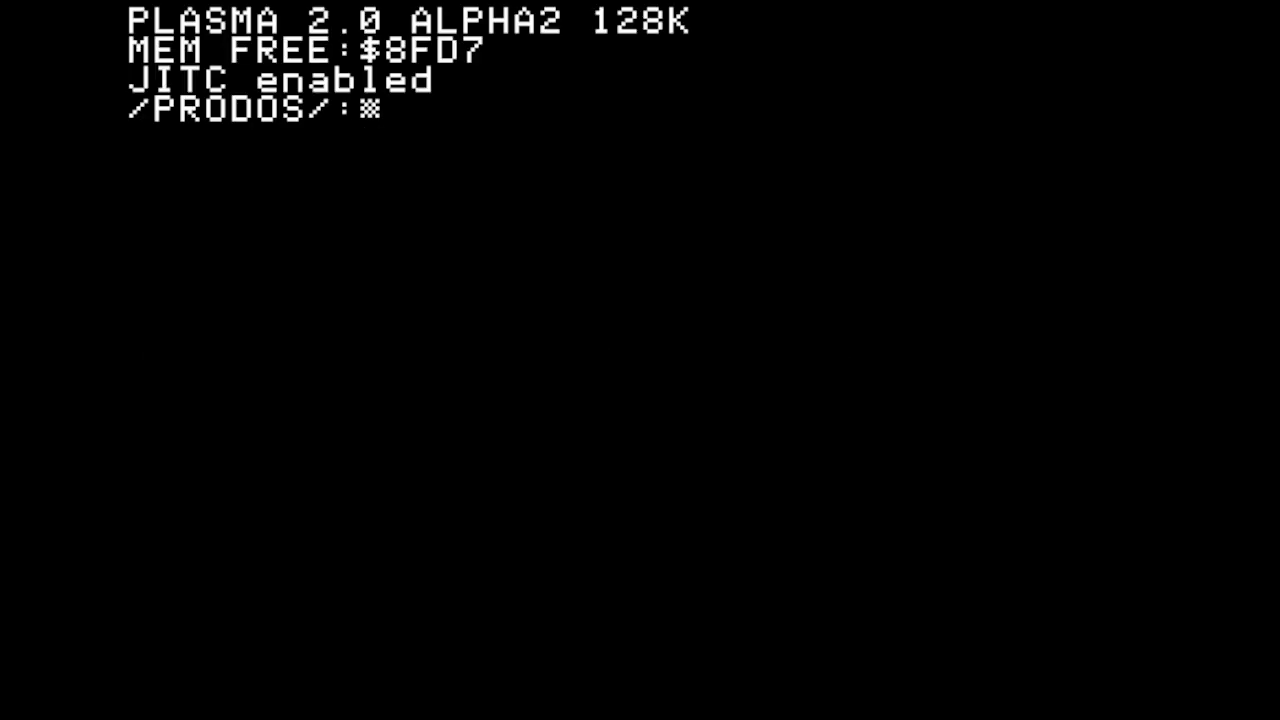
Change to the BLD directory with 'p bld' and open samples/rod.pla with '+ed'
type("p bld")
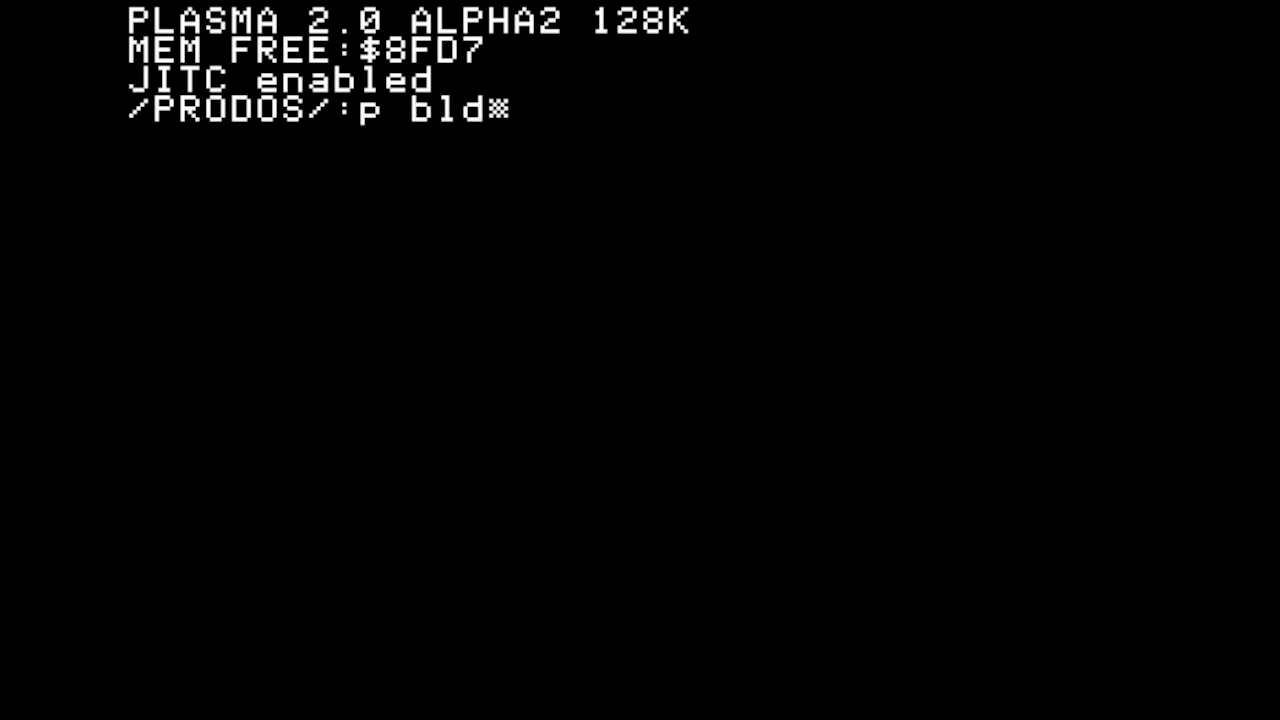
key("Return")
type("+e")
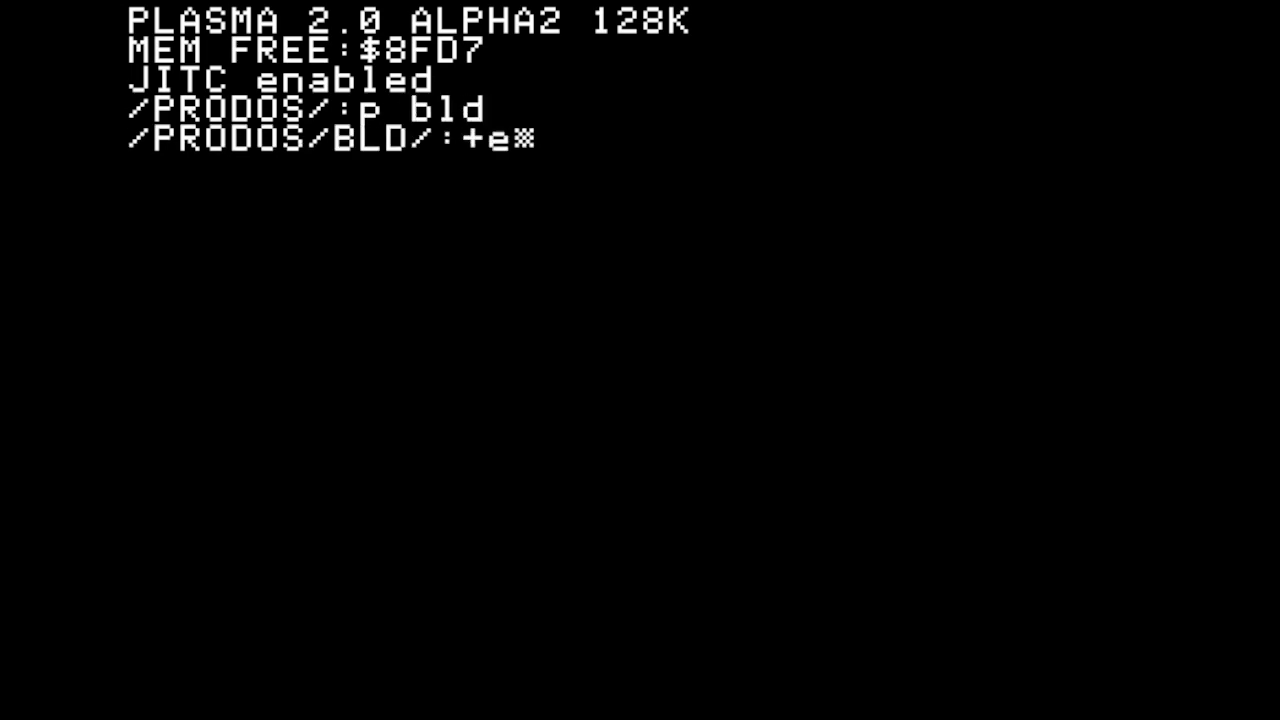
type("d samples")
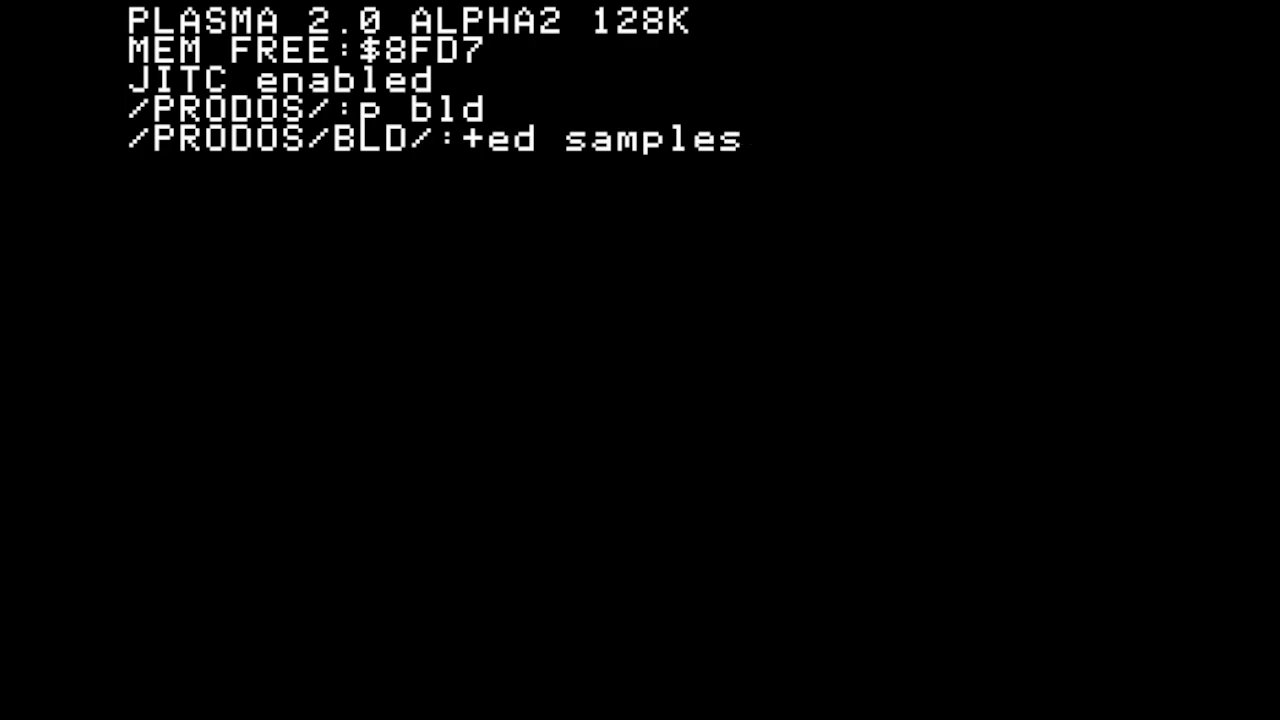
type("/rod.p")
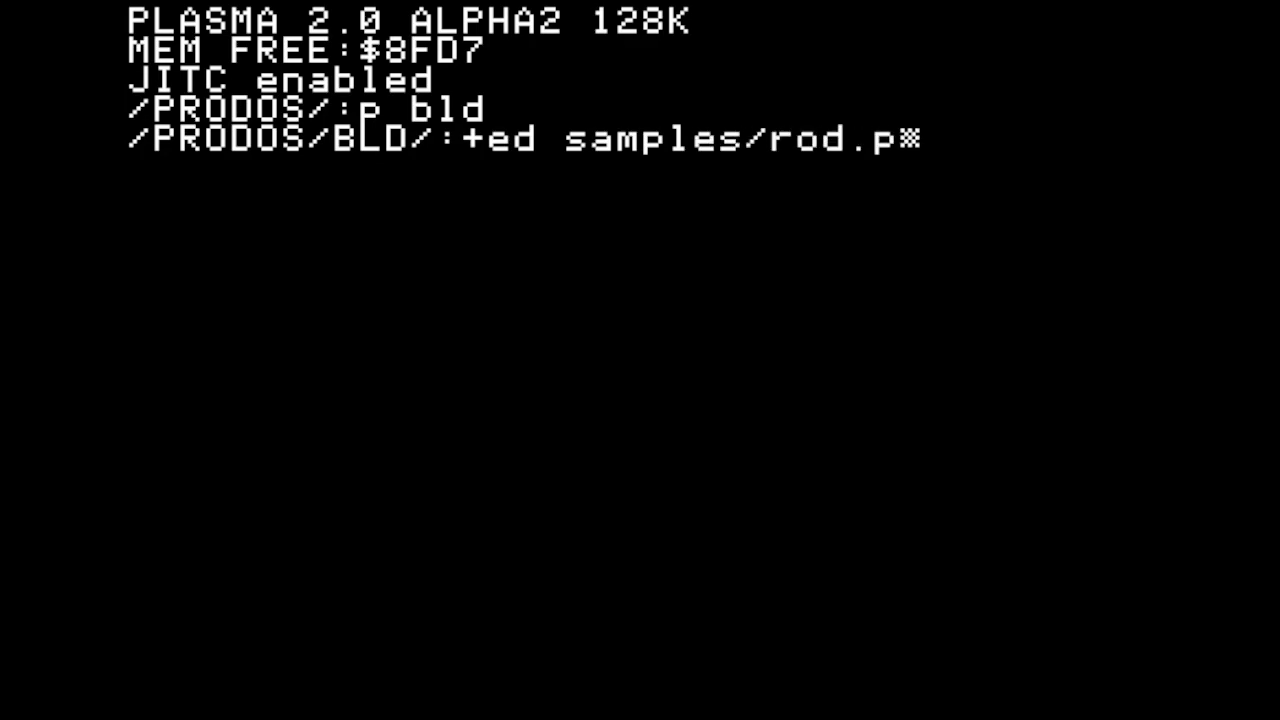
type("la")
key("Return")
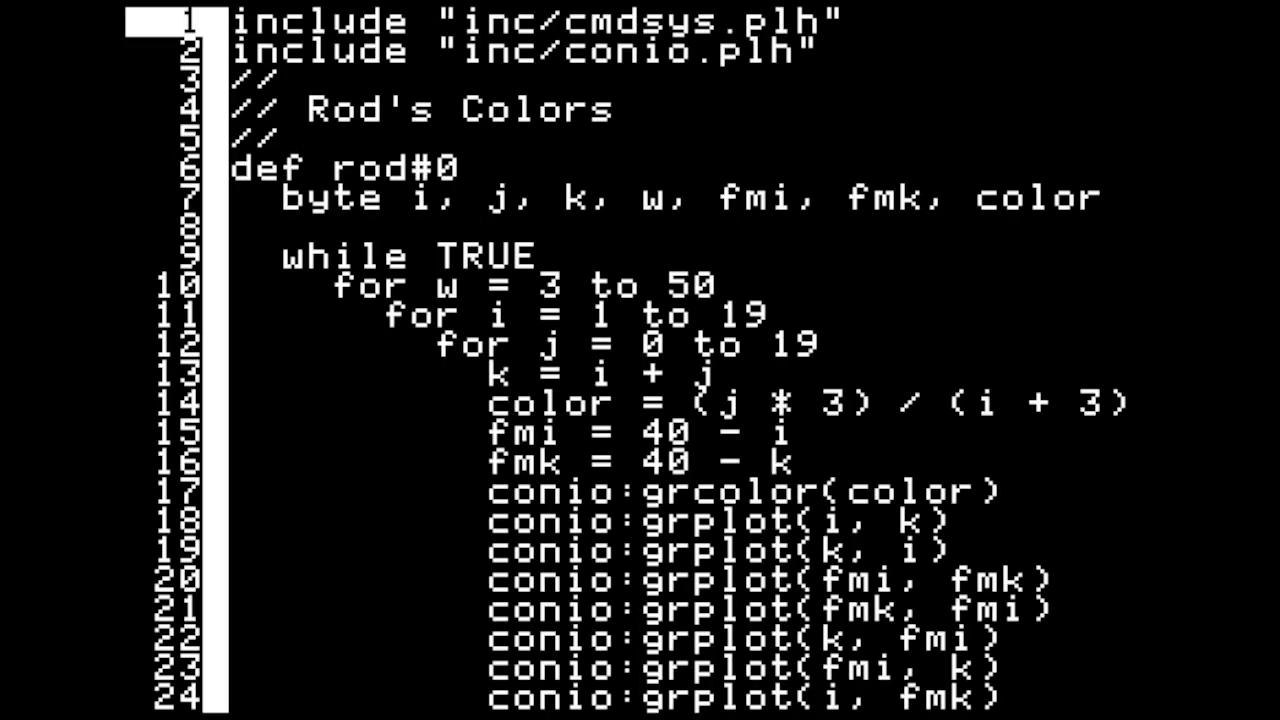
Mark lines 17–26 (grcolor, eight grplot calls, keypressed check) as a block and cut them
key("Down")
key("Down")
key("Down")
key("Down")
key("Down")
key("Down")
key("Down")
key("Down")
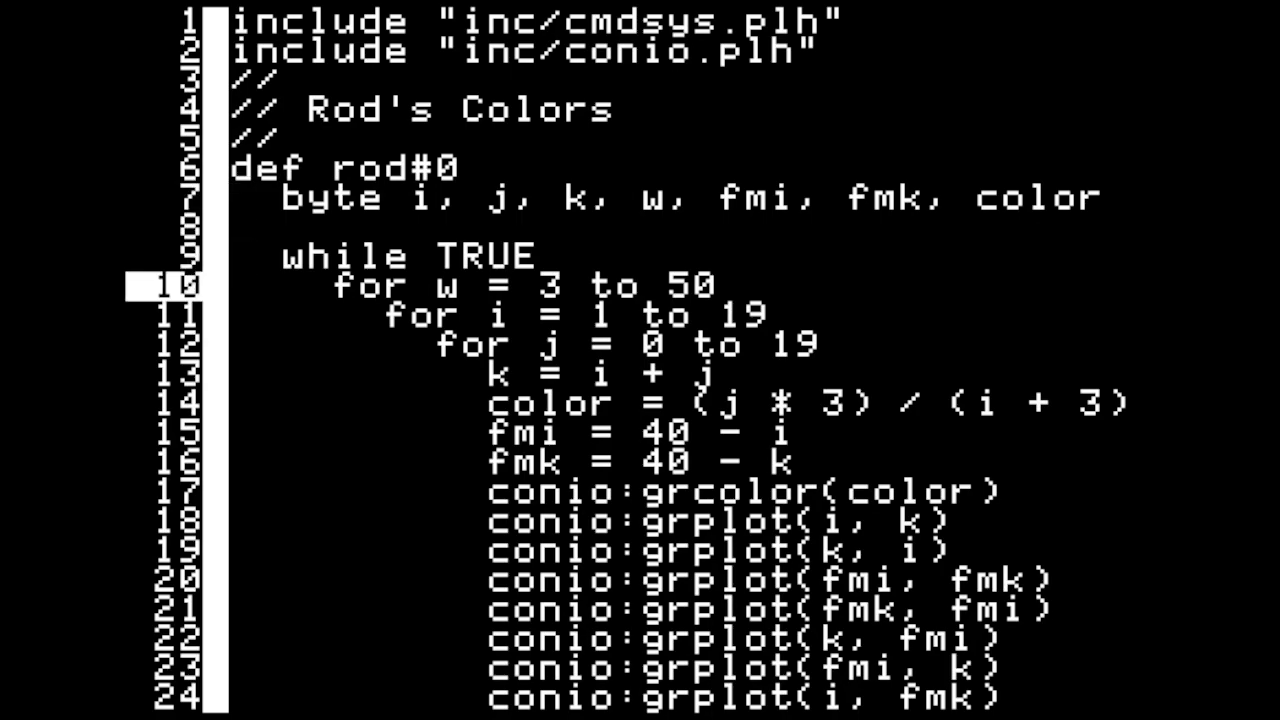
key("Down")
key("Down")
key("Down")
key("Down")
key("Down")
key("Down")
key("Down")
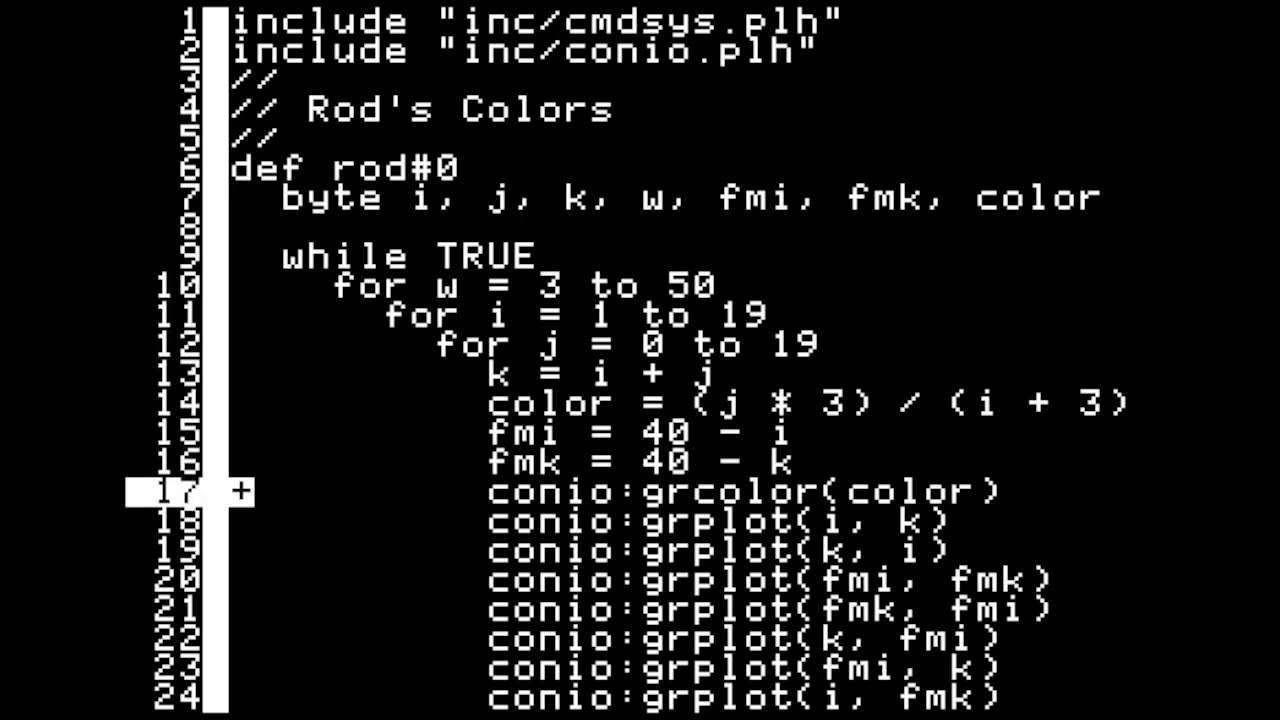
key("Down")
key("Down")
key("Down")
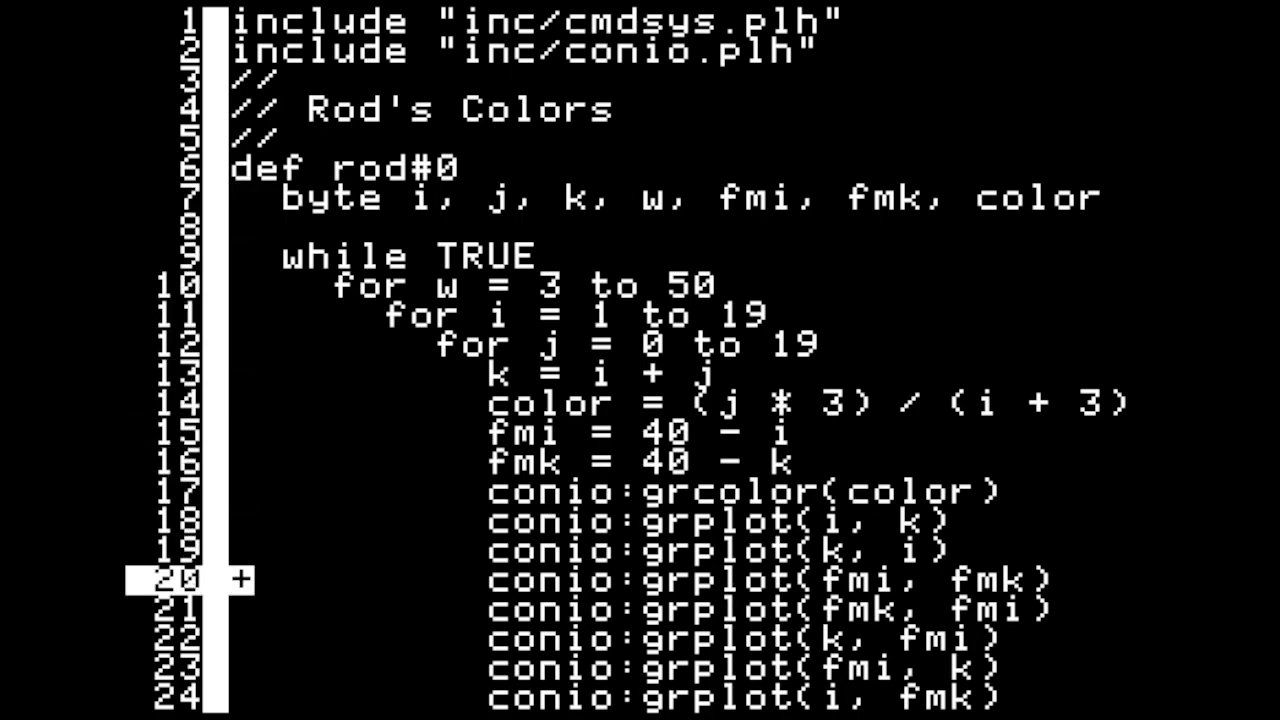
key("Up")
key("Up")
key("Up")
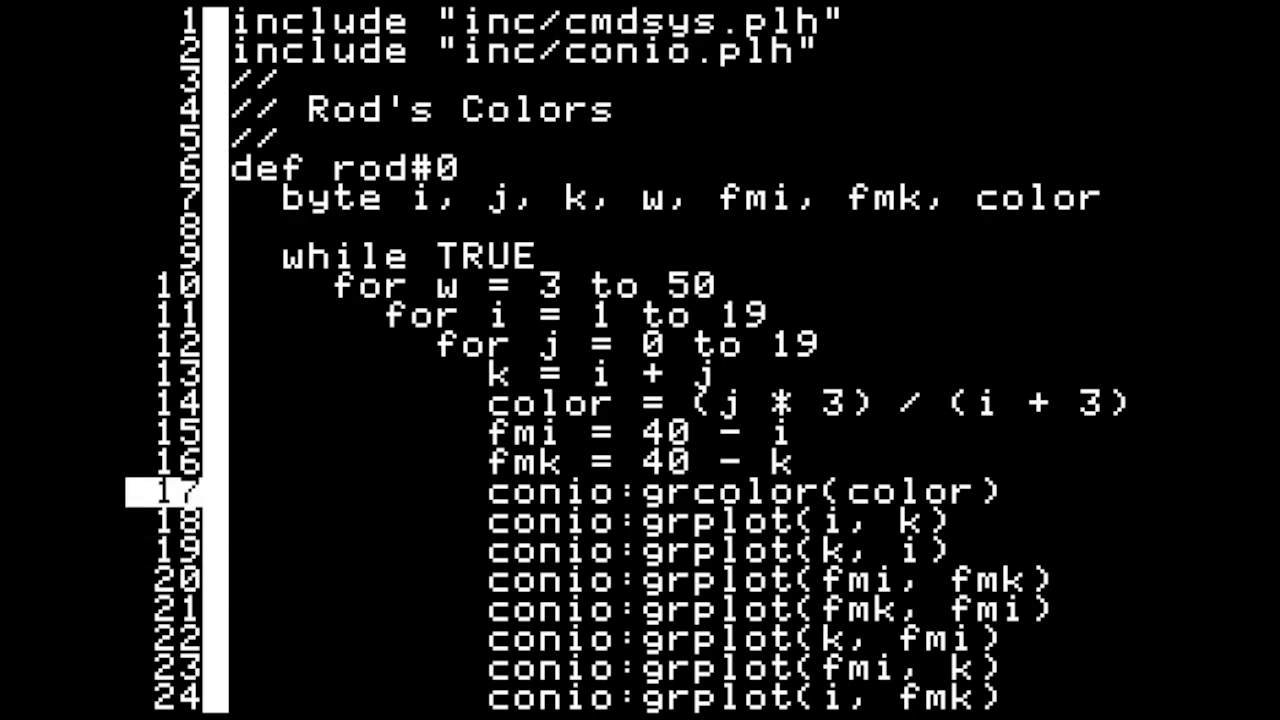
key("shift+Down")
key("shift+Down")
key("shift+Down")
key("shift+Down")
key("shift+Down")
key("shift+Down")
key("shift+Down")
key("shift+Down")
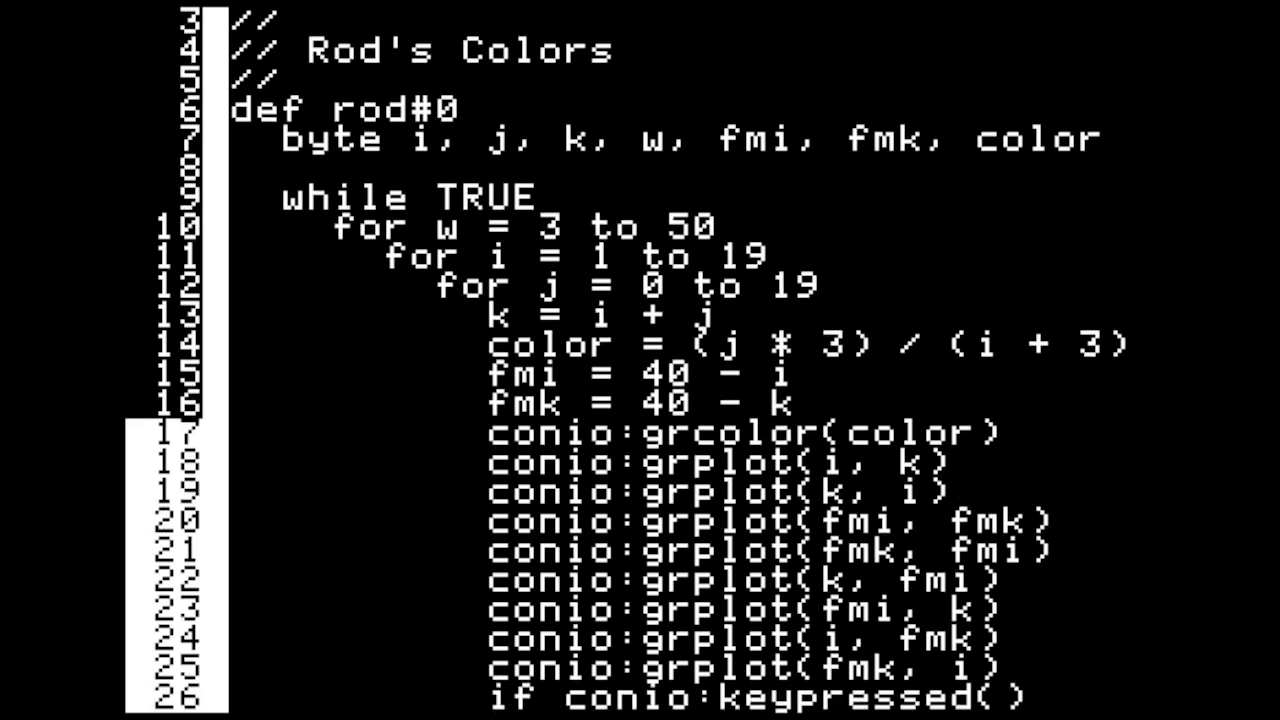
key("ctrl+x")
key("Up")
key("Up")
key("Up")
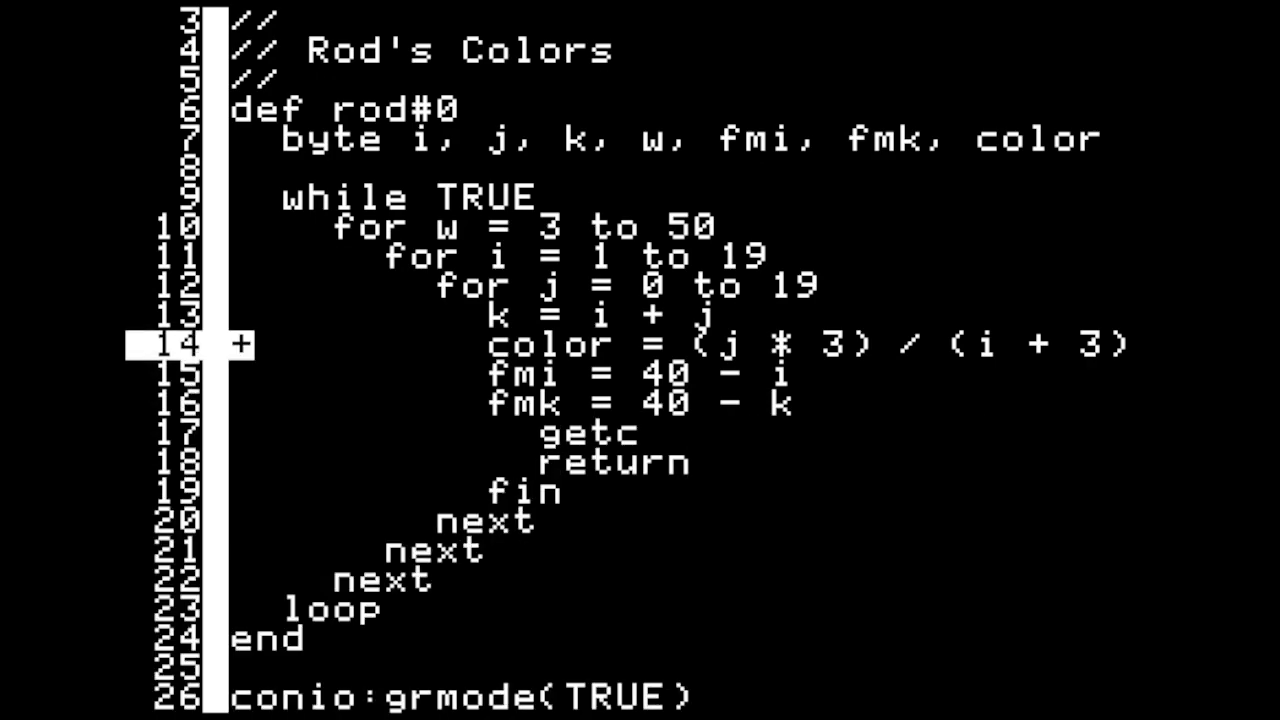
key("Up")
key("Up")
key("Up")
Add a new 'def plot' routine above def rod#0 and paste the cut plotting lines into it
key("Up")
key("Up")
key("Up")
key("Up")
key("Return")
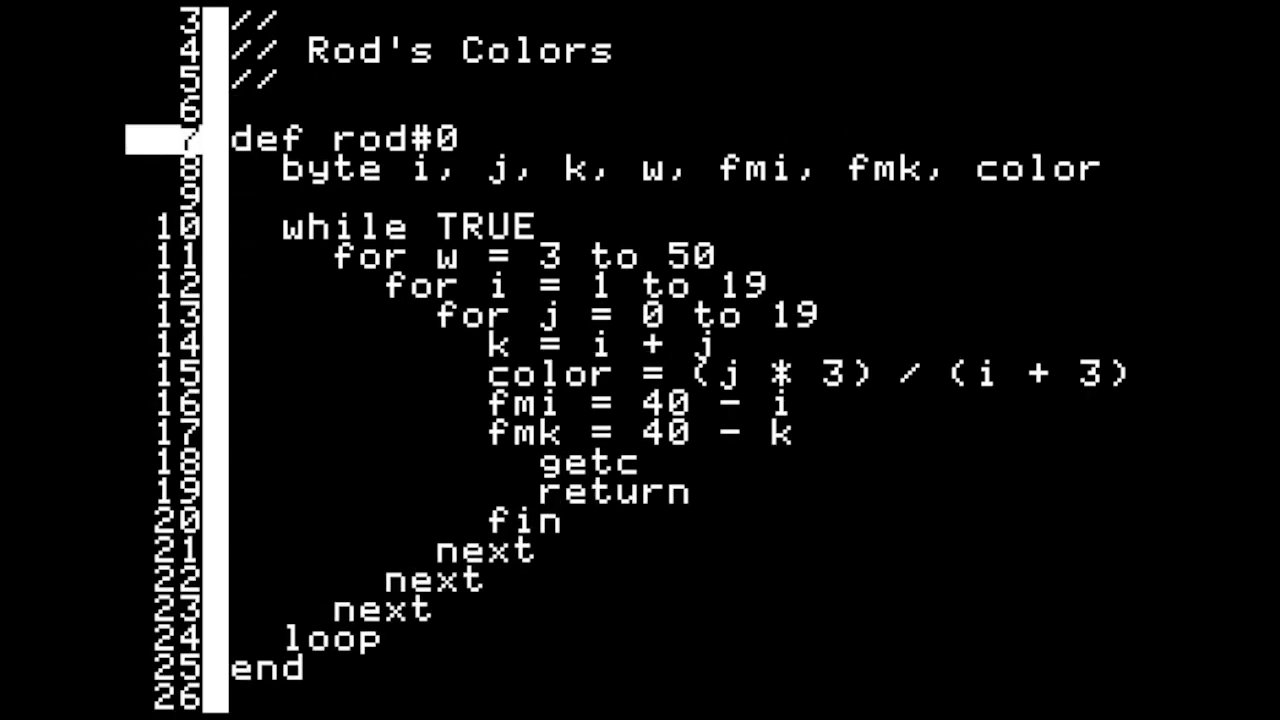
key("Up")
type("de")
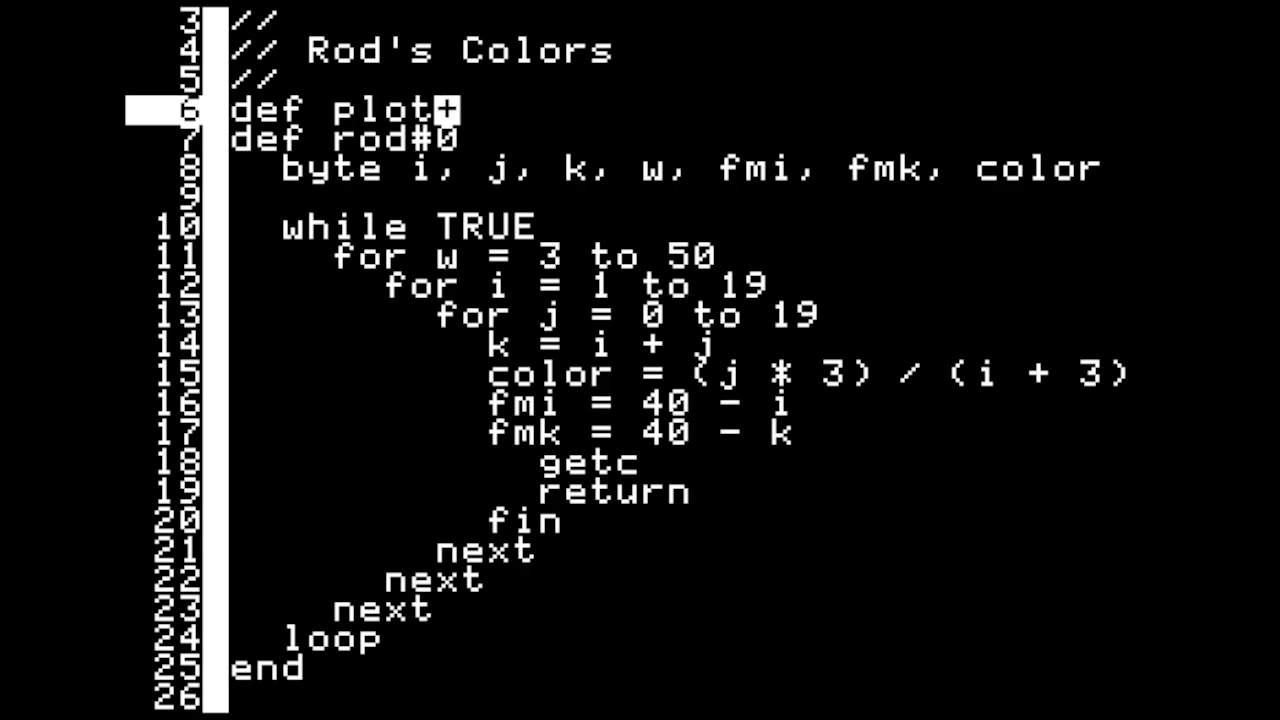
key("Return")
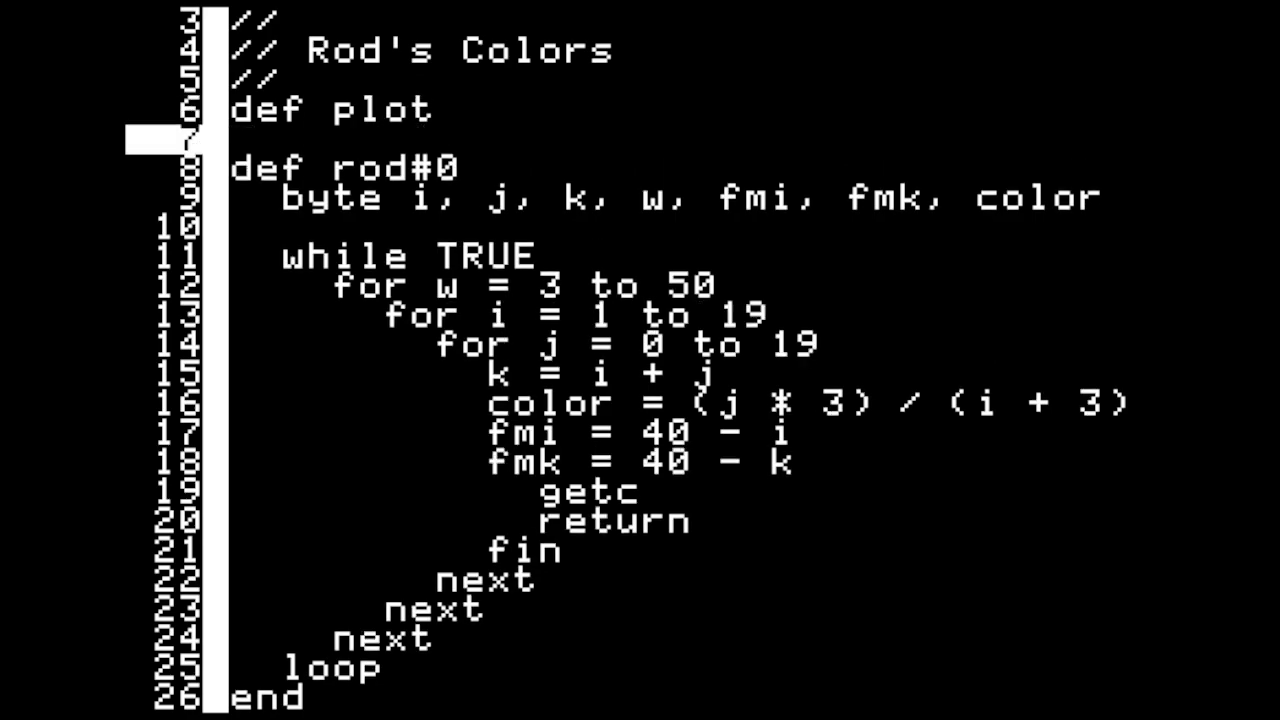
key("ctrl+v")
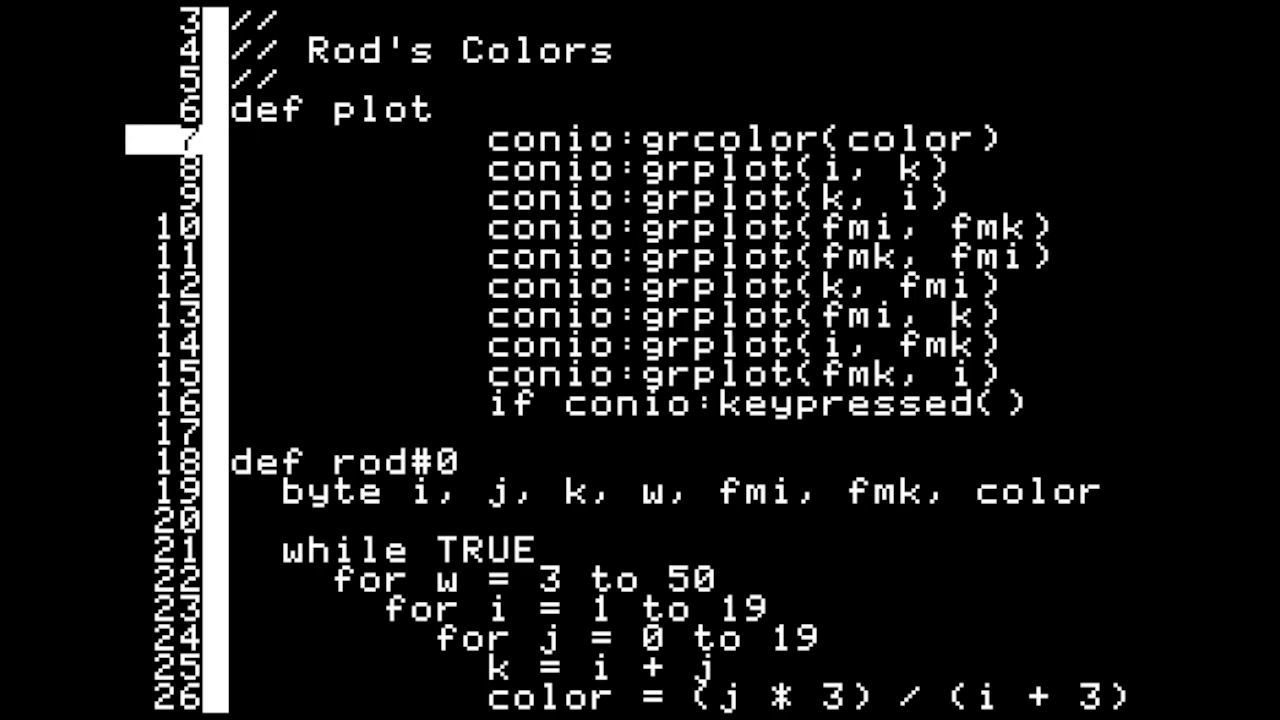
key("Down")
key("Down")
key("Down")
key("Down")
key("Down")
key("Down")
key("Down")
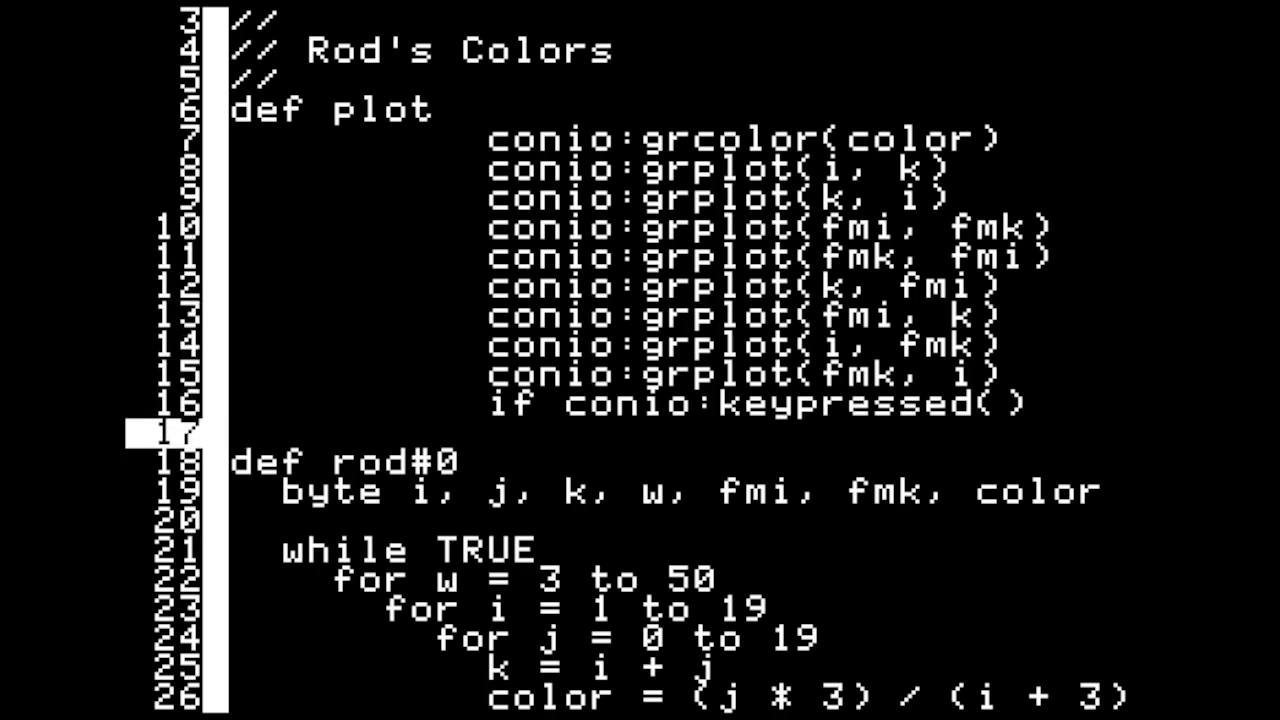
Replace 'if' with 'return' so plot's last line returns conio:keypressed()
key("Up")
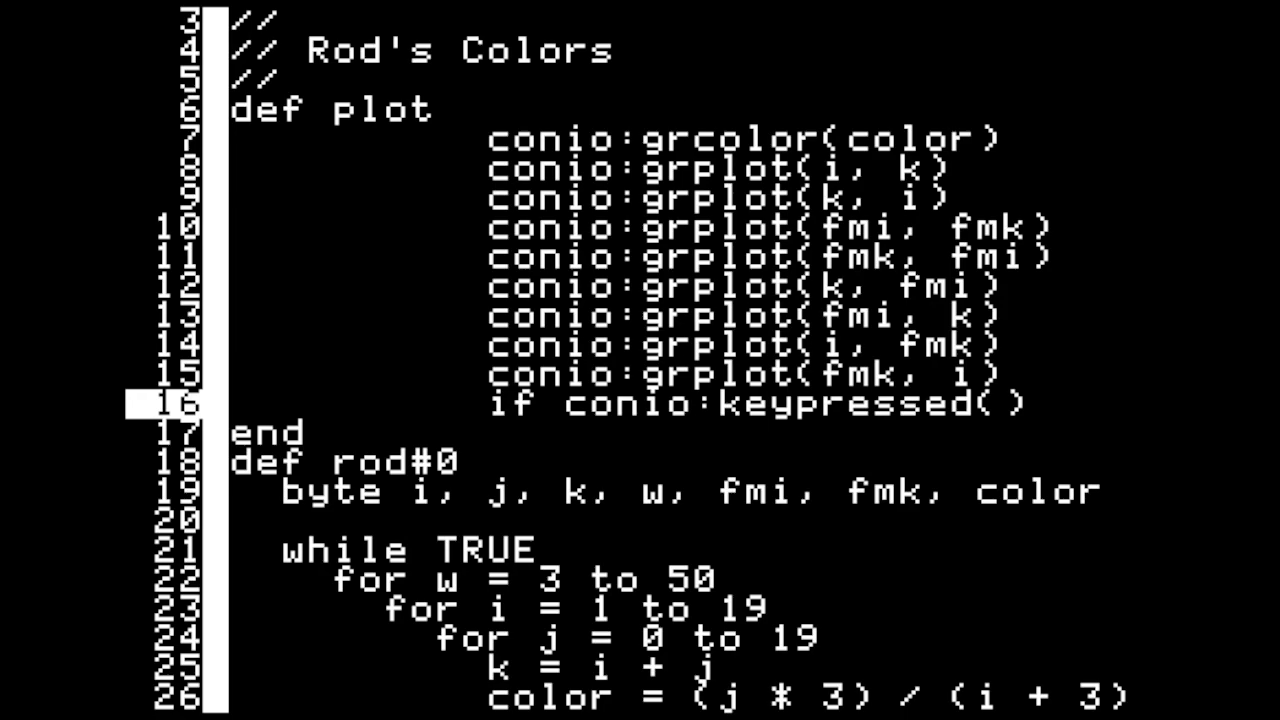
key("BackSpace")
key("BackSpace")
type("return")
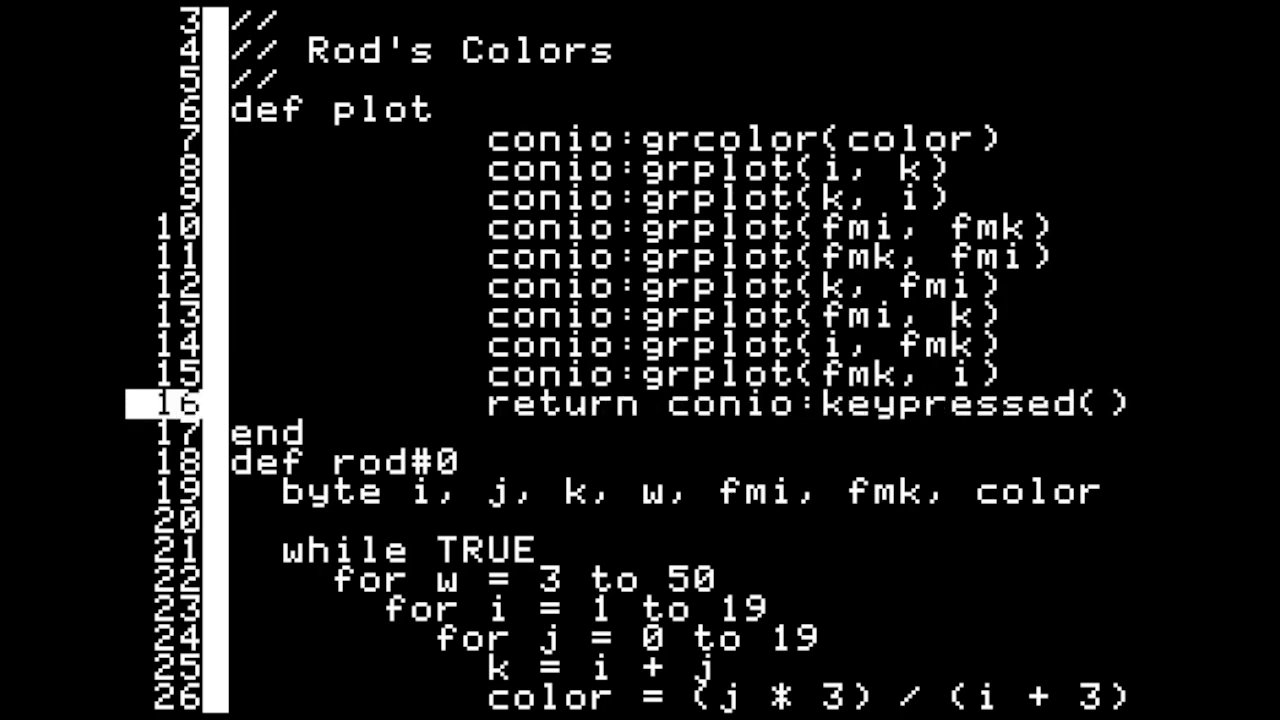
key("Up")
key("Up")
key("Up")
key("Up")
key("Up")
key("Up")
key("Up")
key("Up")
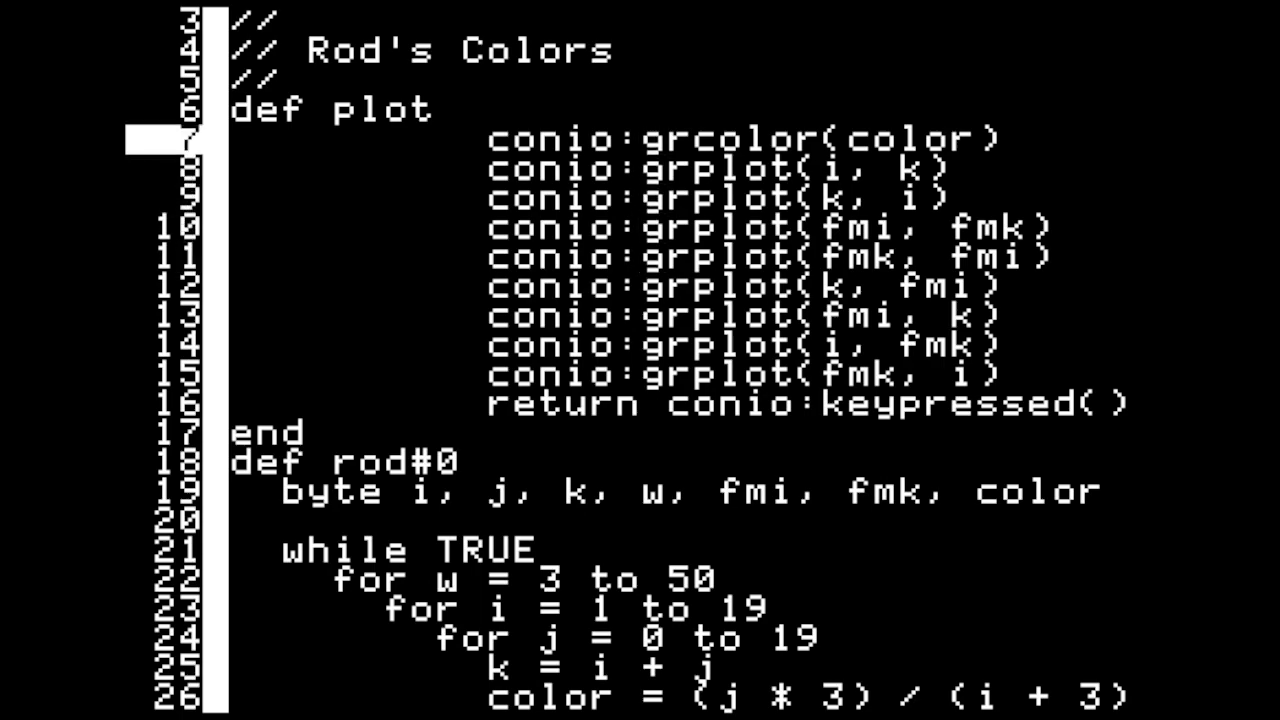
Un-indent plot's selected body lines twice to a shallow indent under def plot
type("B")
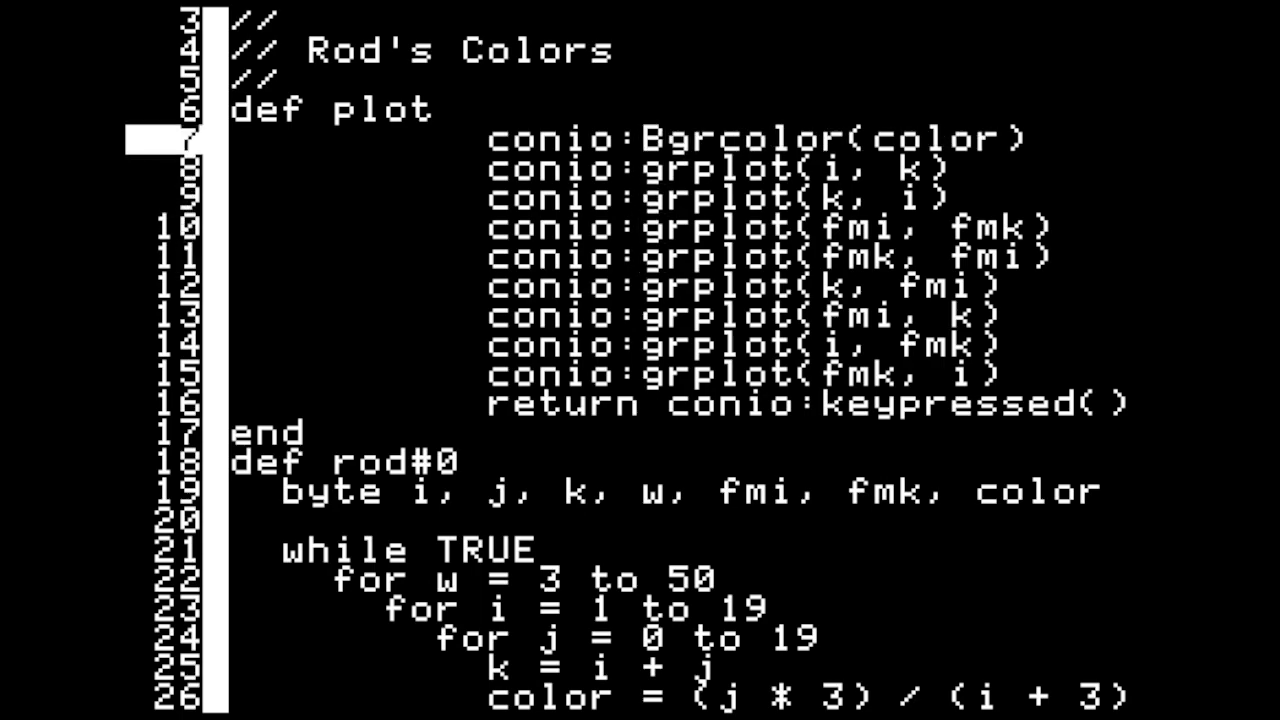
key("BackSpace")
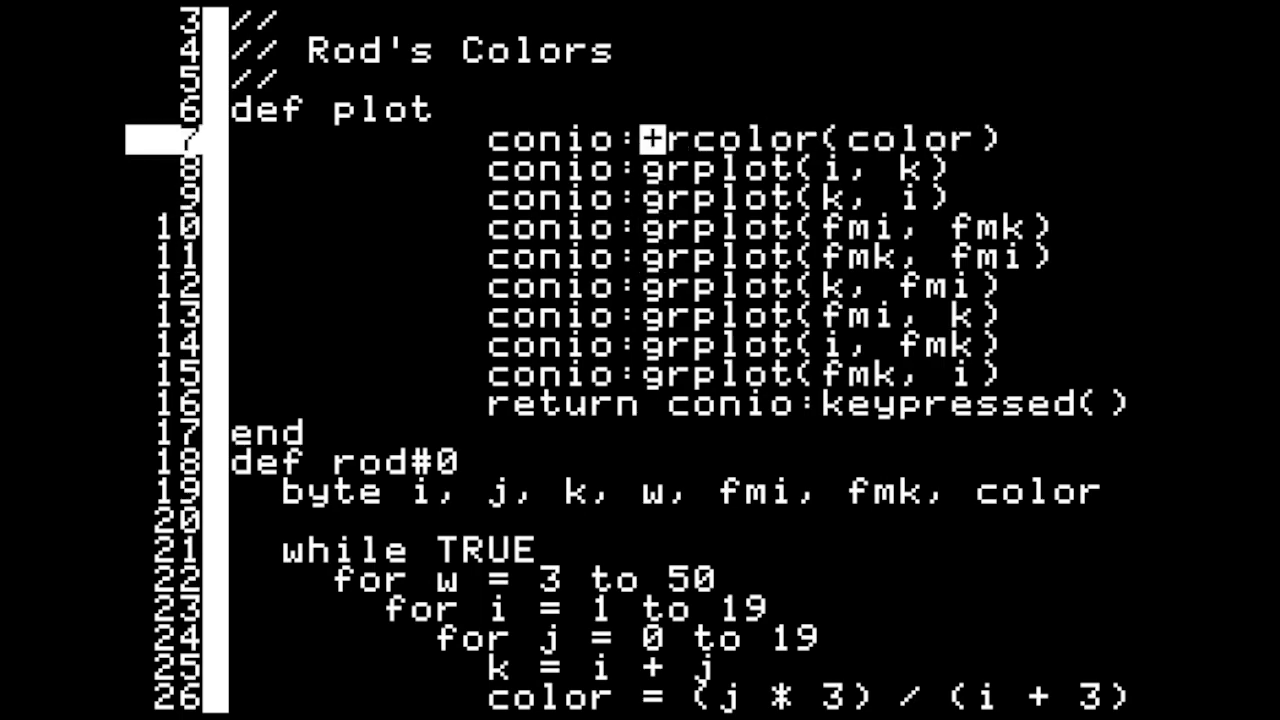
key("Down")
key("Down")
key("Down")
key("Down")
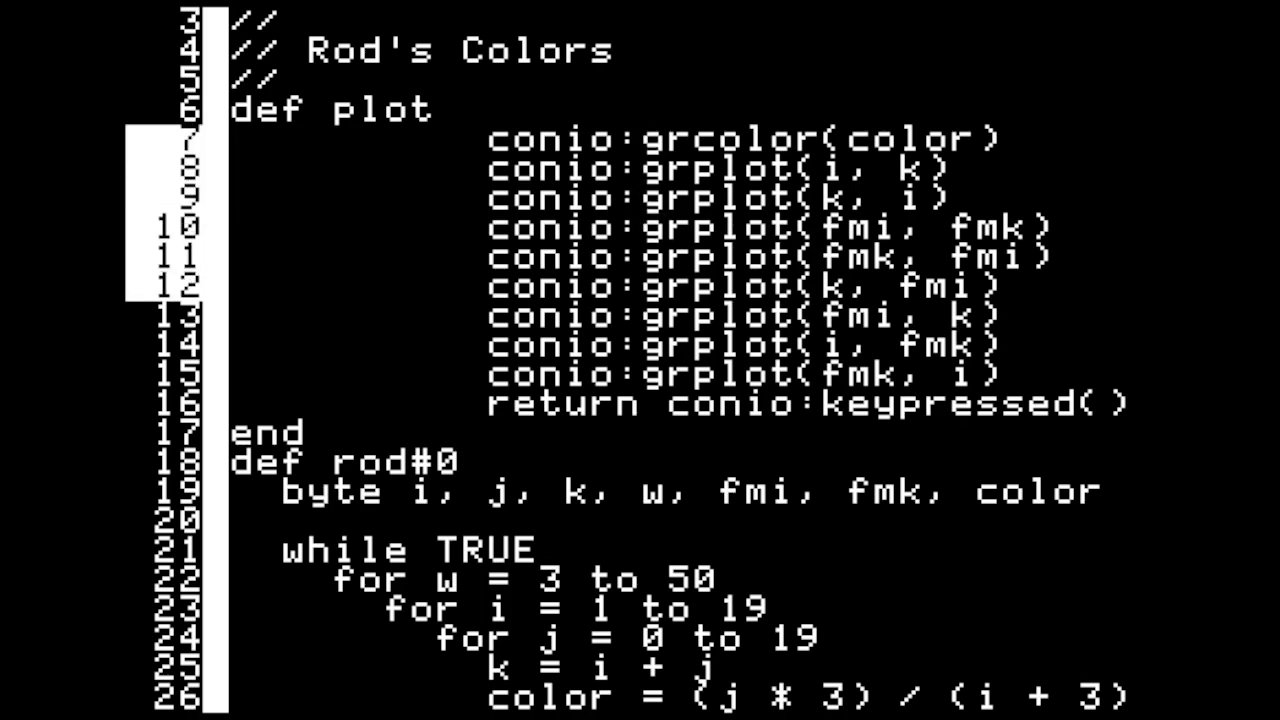
key("Down")
key("Down")
key("Down")
key("Down")
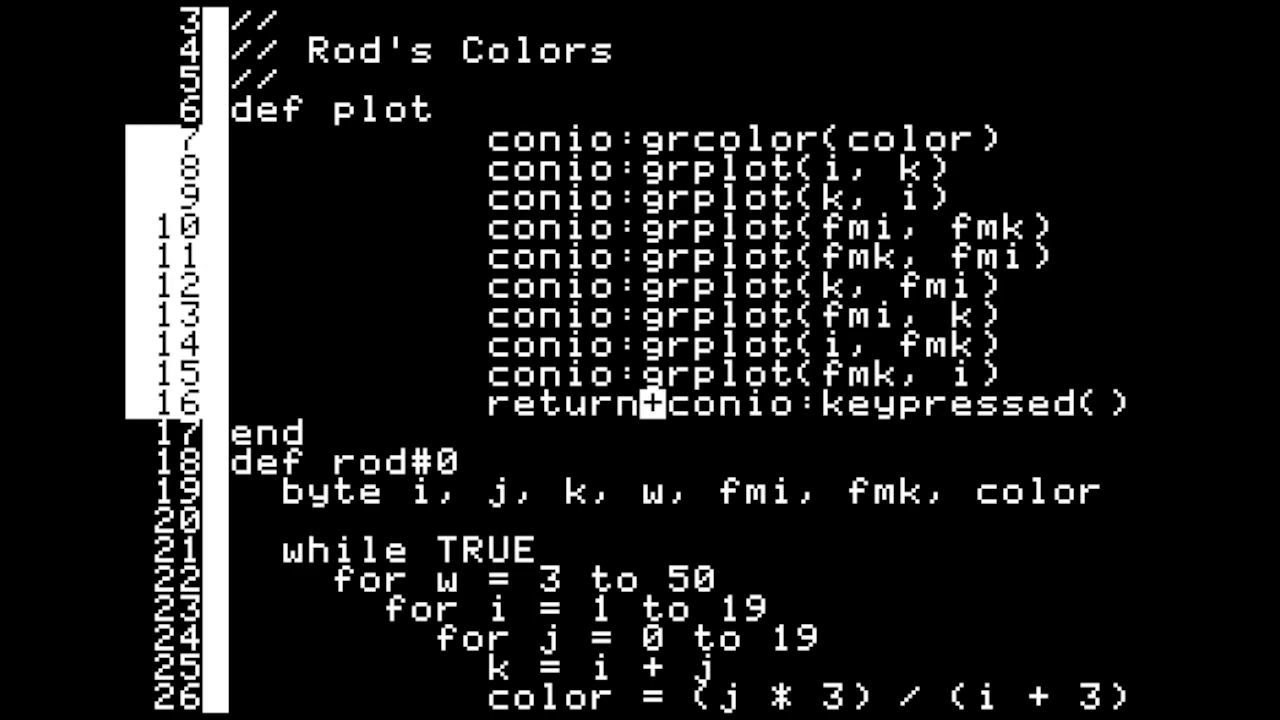
key("shift+Tab")
key("shift+Tab")
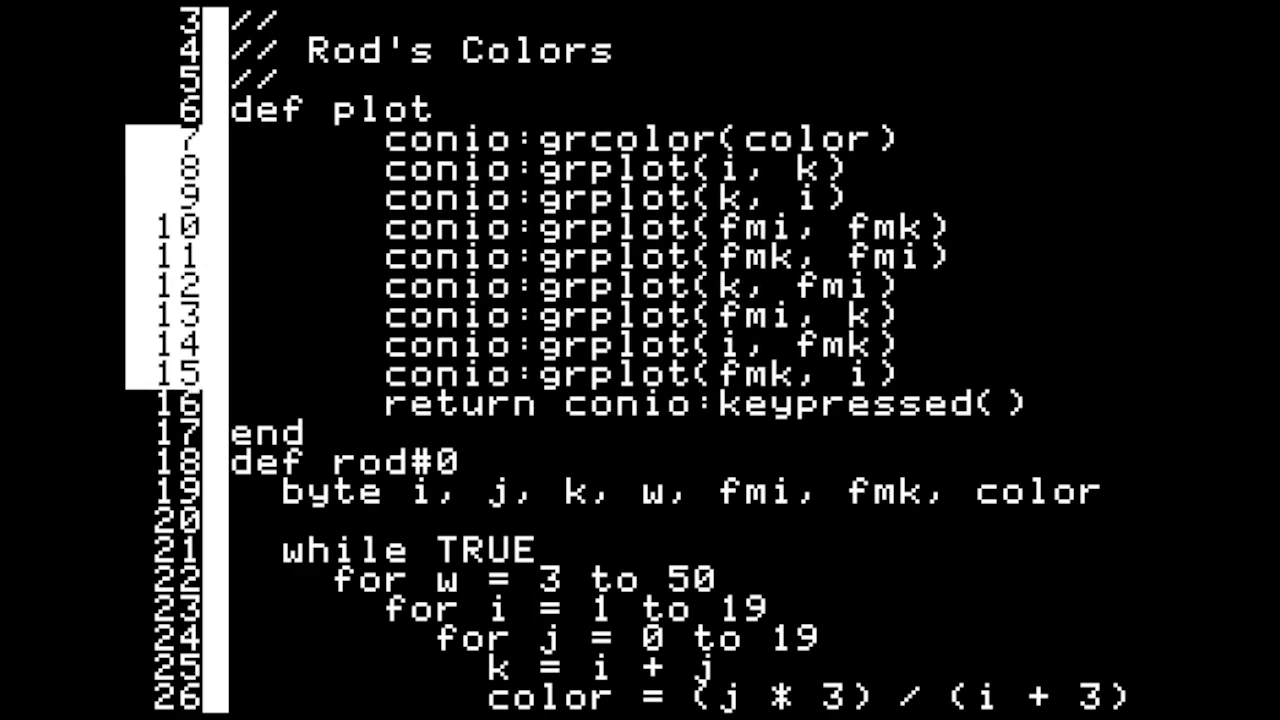
key("shift+Tab")
key("shift+Tab")
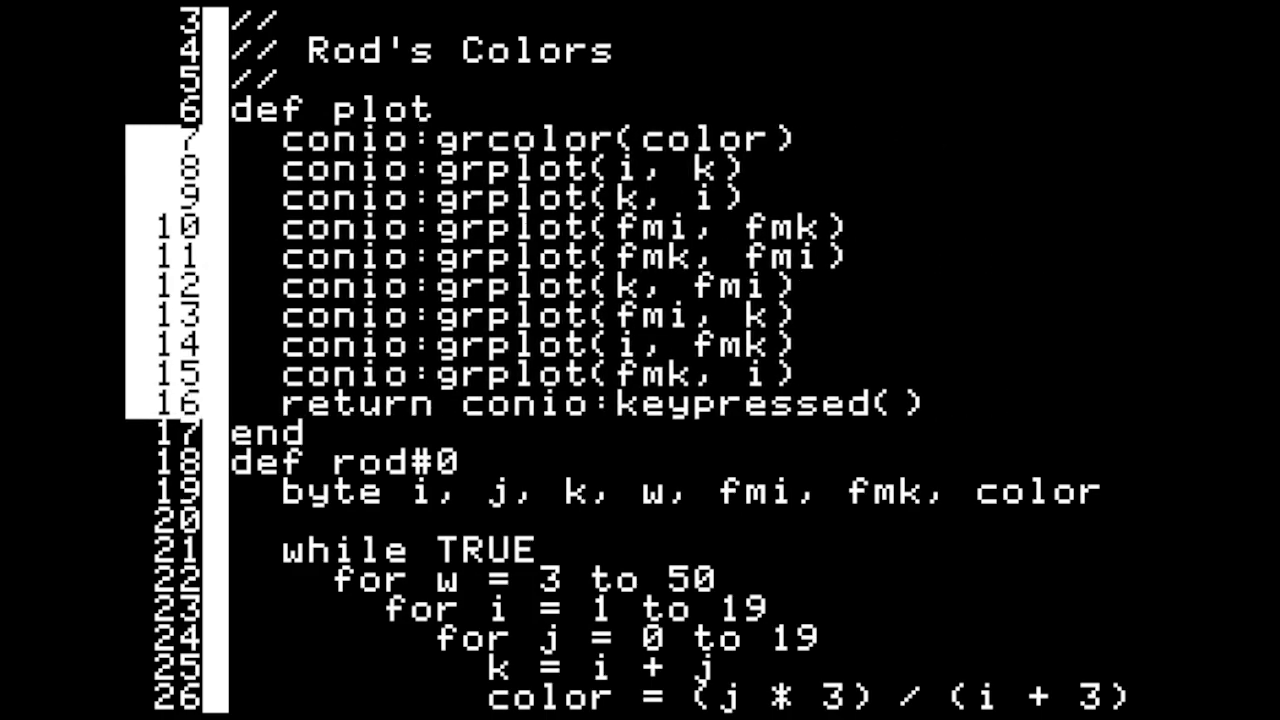
key("shift+Up")
key("shift+Up")
key("shift+Up")
key("shift+Up")
key("shift+Up")
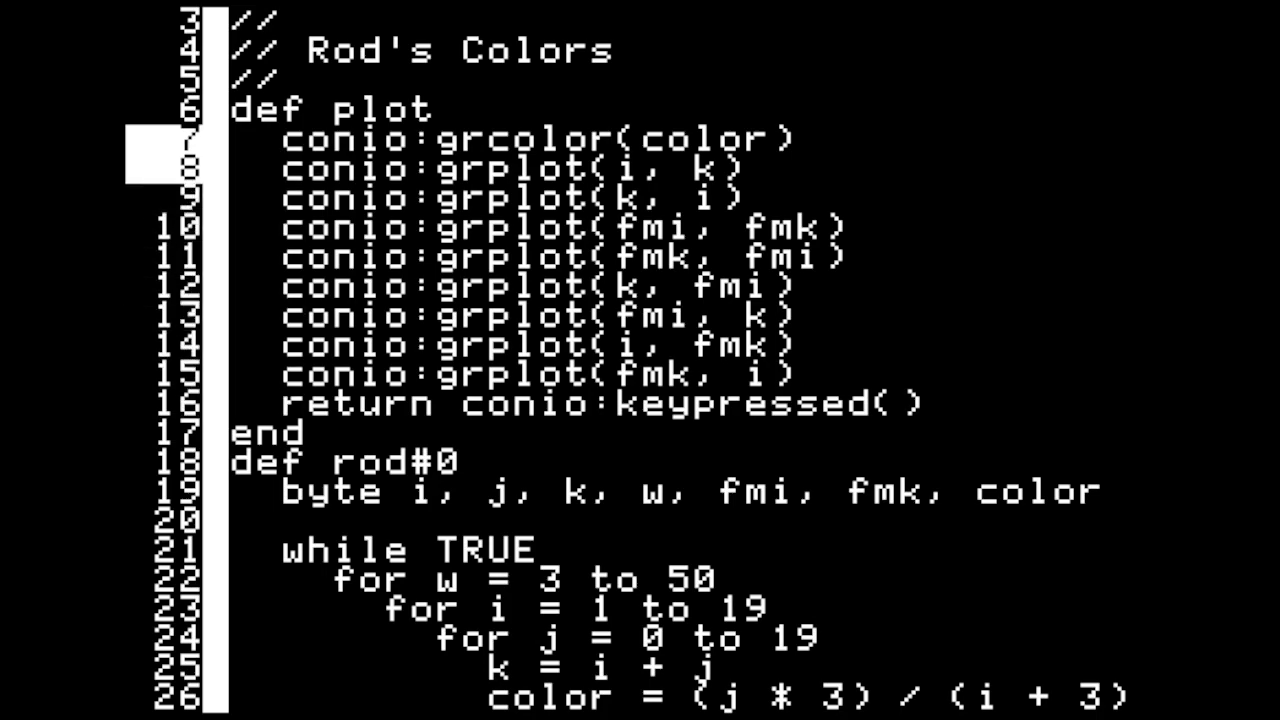
key("Escape")
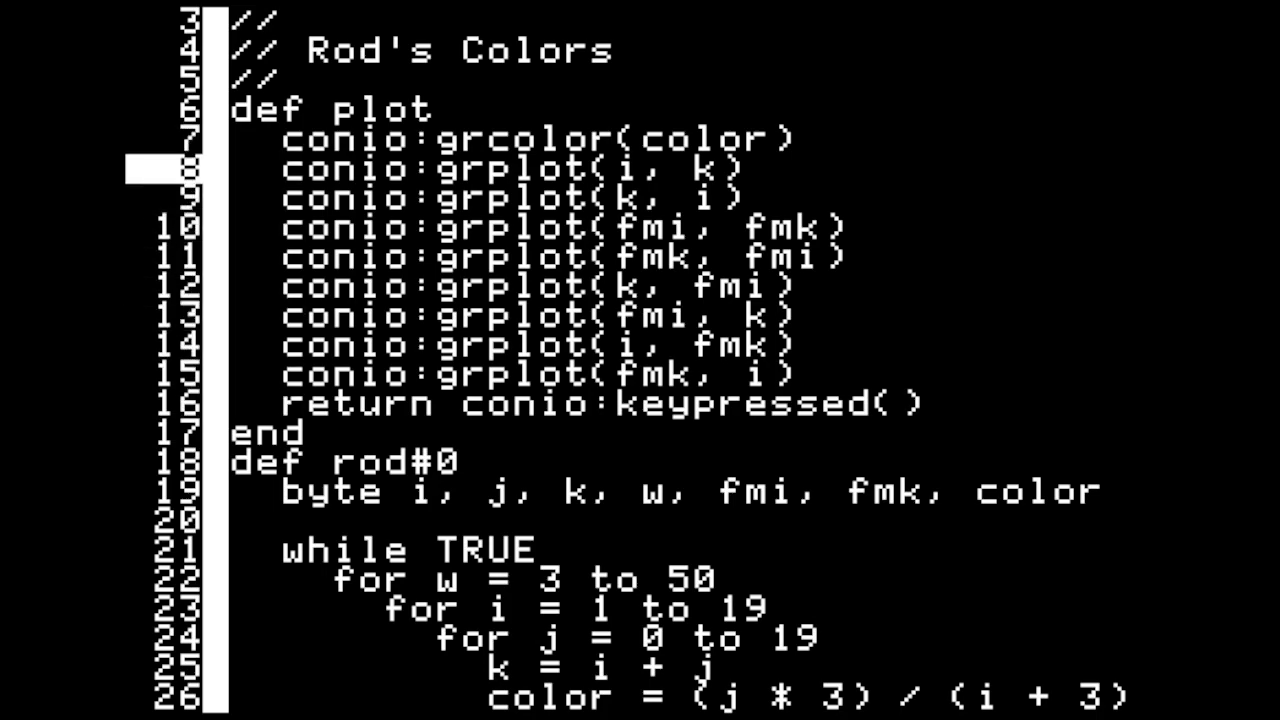
key("Up")
key("Up")
Give the def plot header the parameter list (i, j, k, fmi, fmk, color)
key("Right")
key("Right")
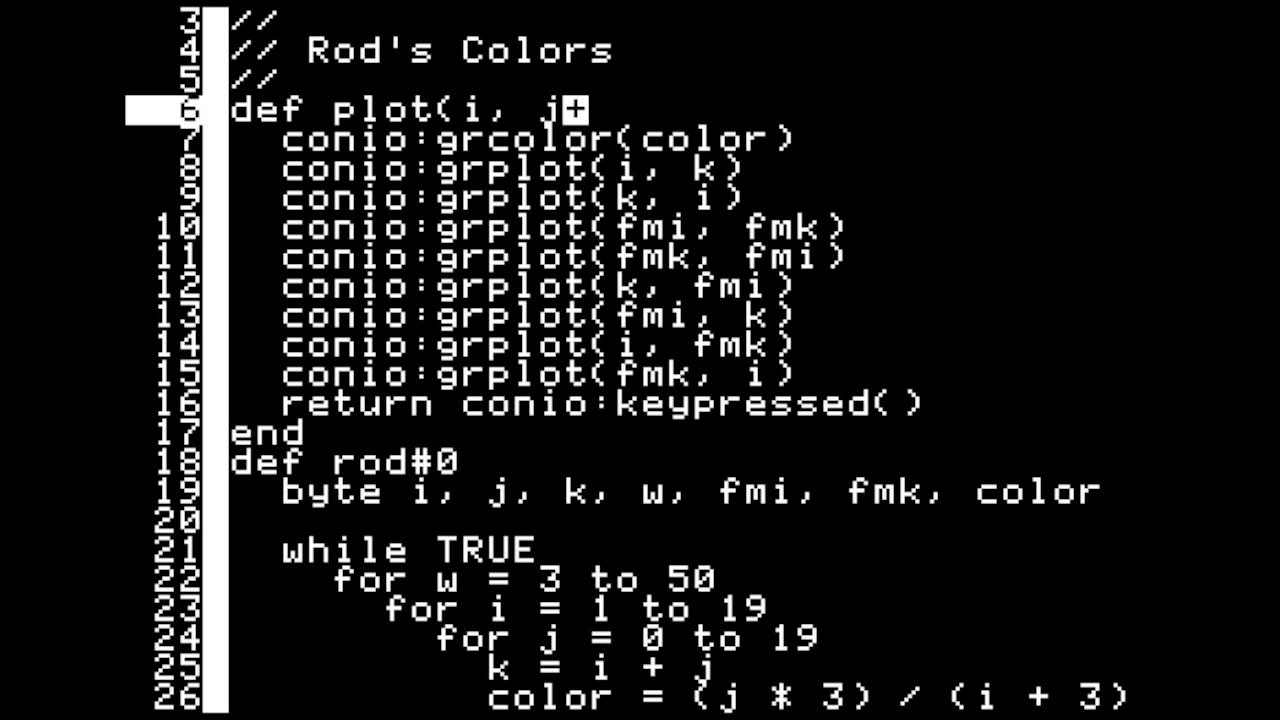
type(", fmk")
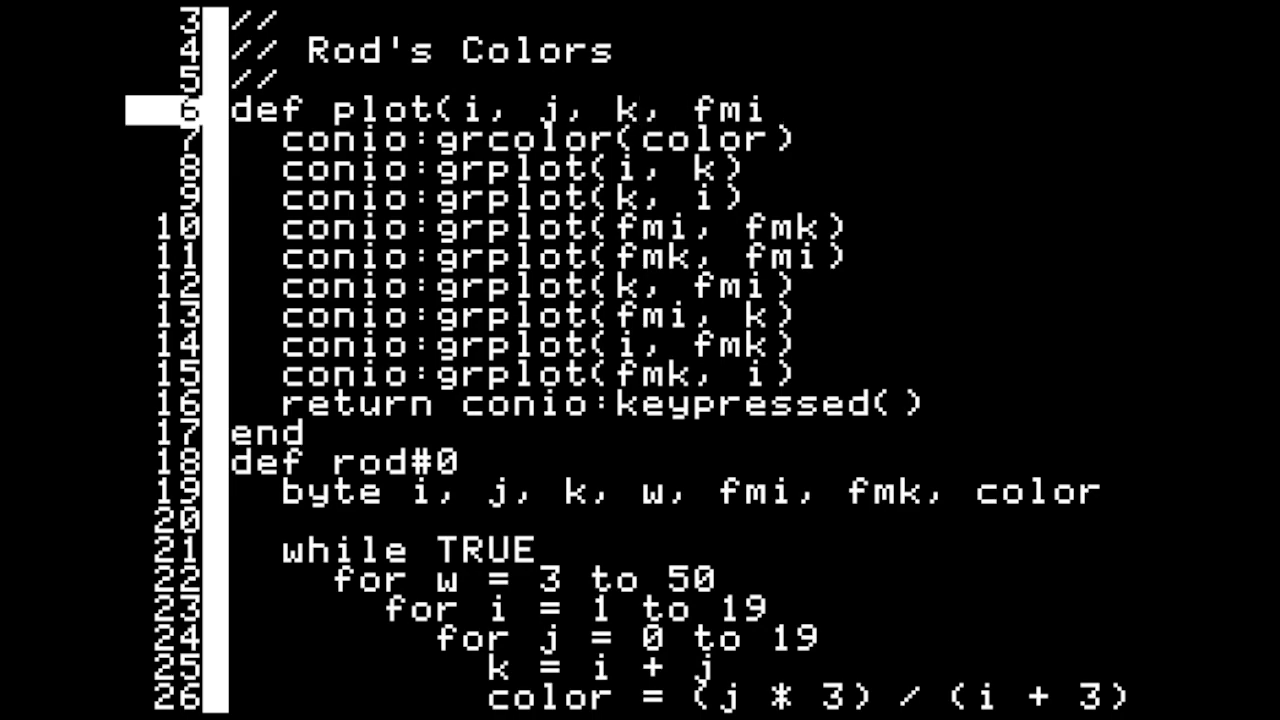
type(", c")
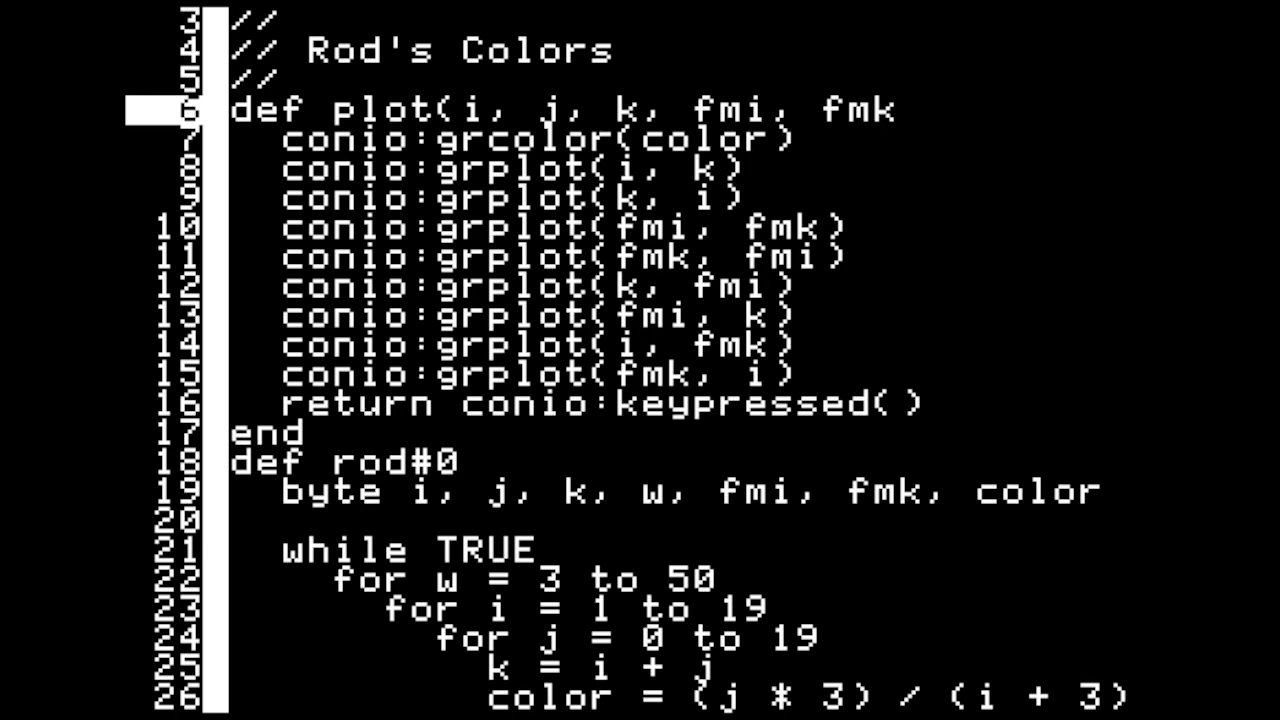
type("olor")
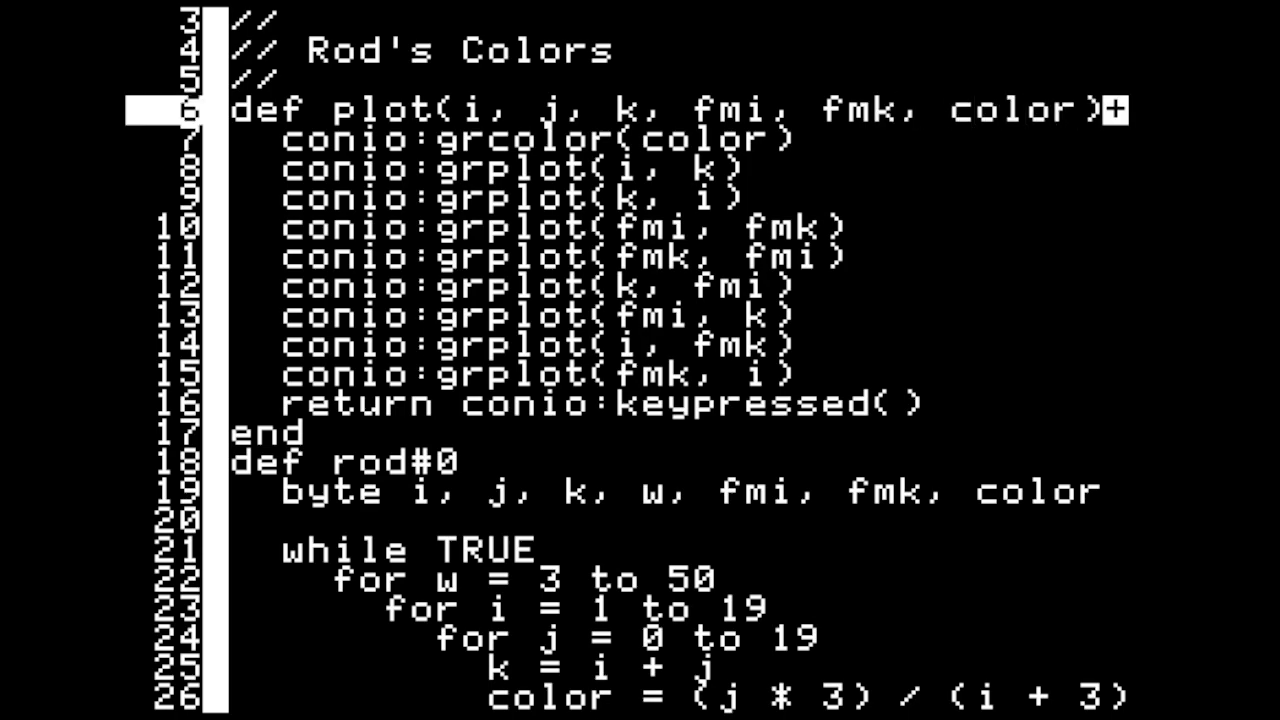
key("Down")
key("Down")
key("Down")
key("Down")
key("Down")
key("Down")
key("Down")
key("Down")
key("Down")
key("Down")
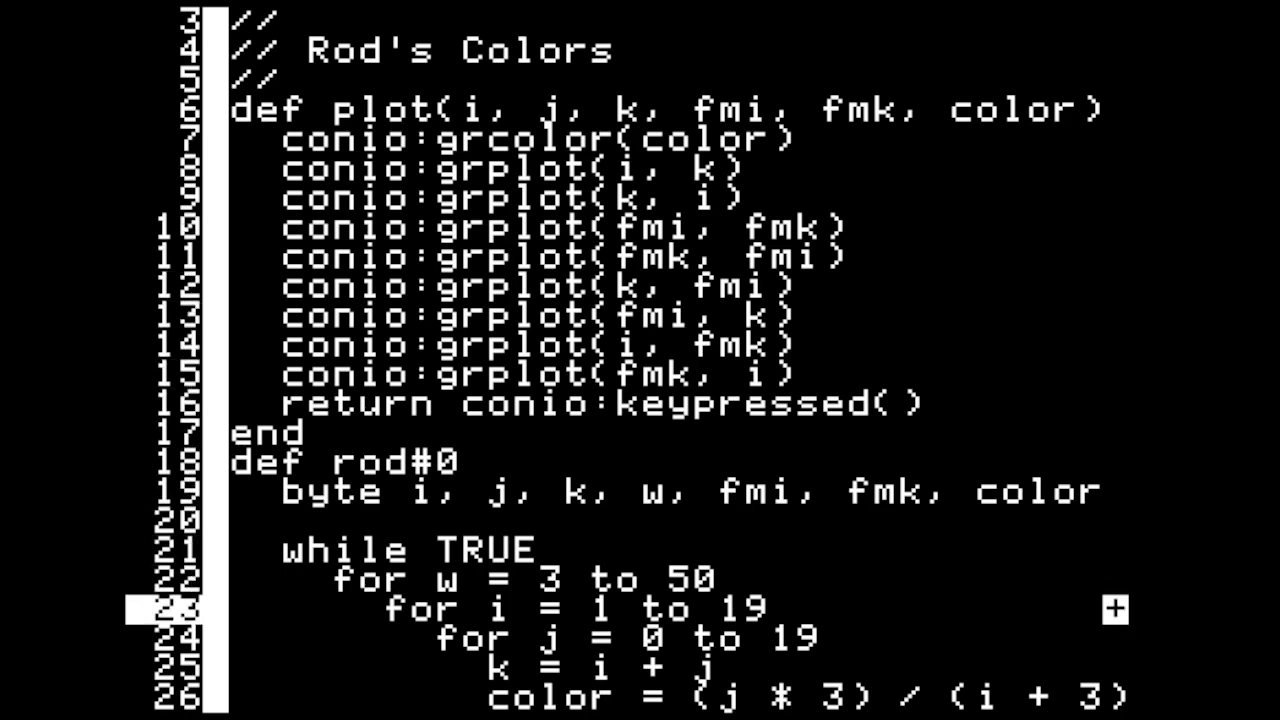
key("Down")
key("Down")
key("Down")
key("Down")
key("Down")
key("Down")
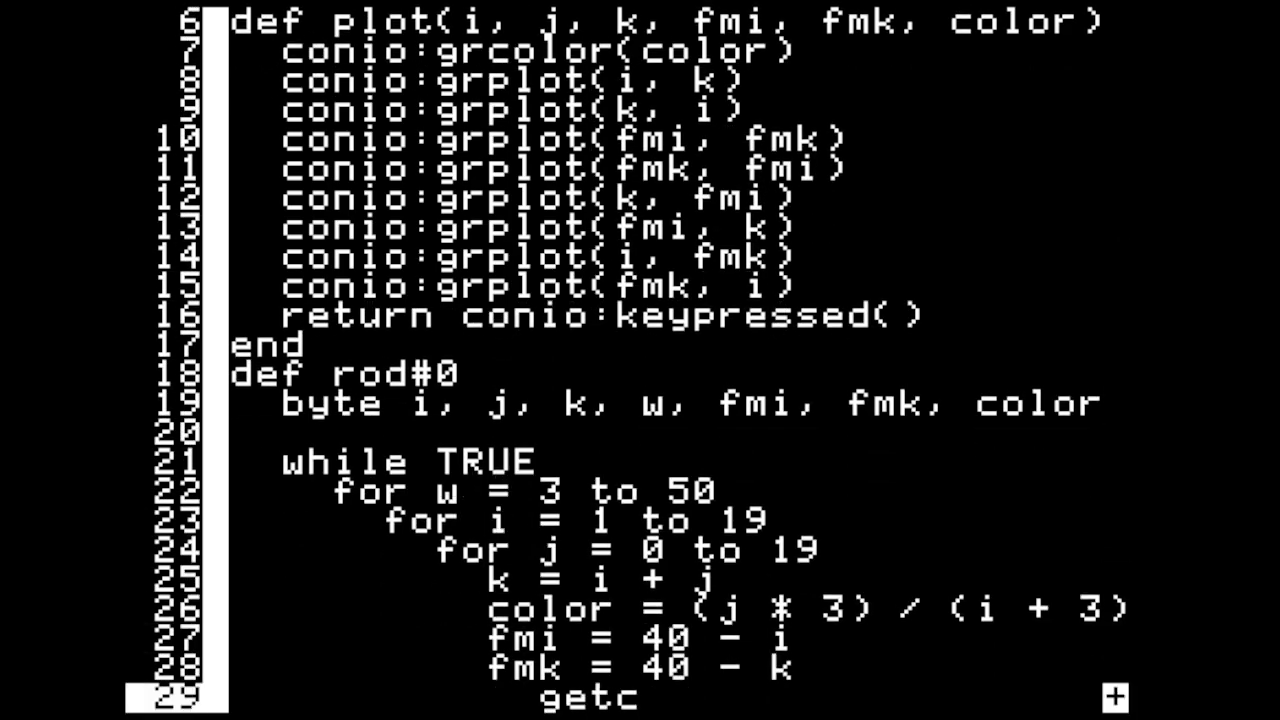
Rewrite line 25 as plot(i, j, i+j, 40-i, 40-i-j, …) with the colour expression joined on
key("Up")
key("Up")
key("Up")
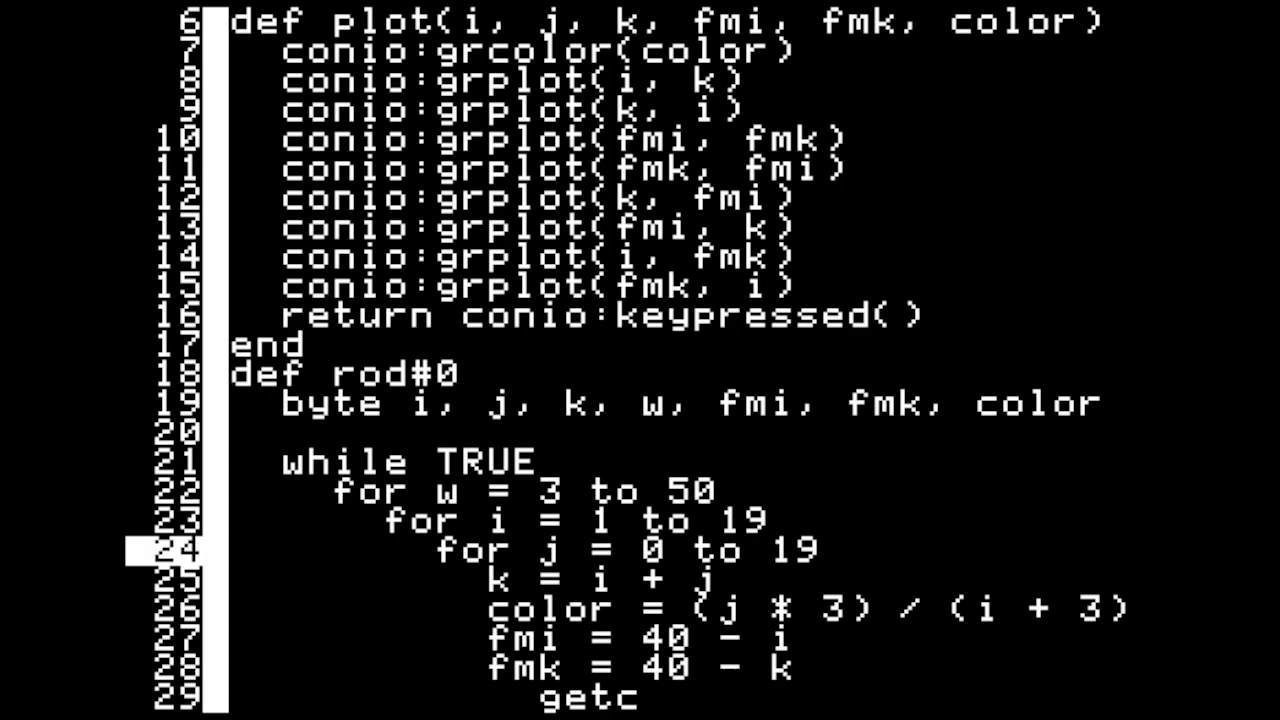
key("Left")
key("Left")
key("Left")
key("Left")
key("Left")
key("Left")
key("Left")
key("Left")
key("Left")
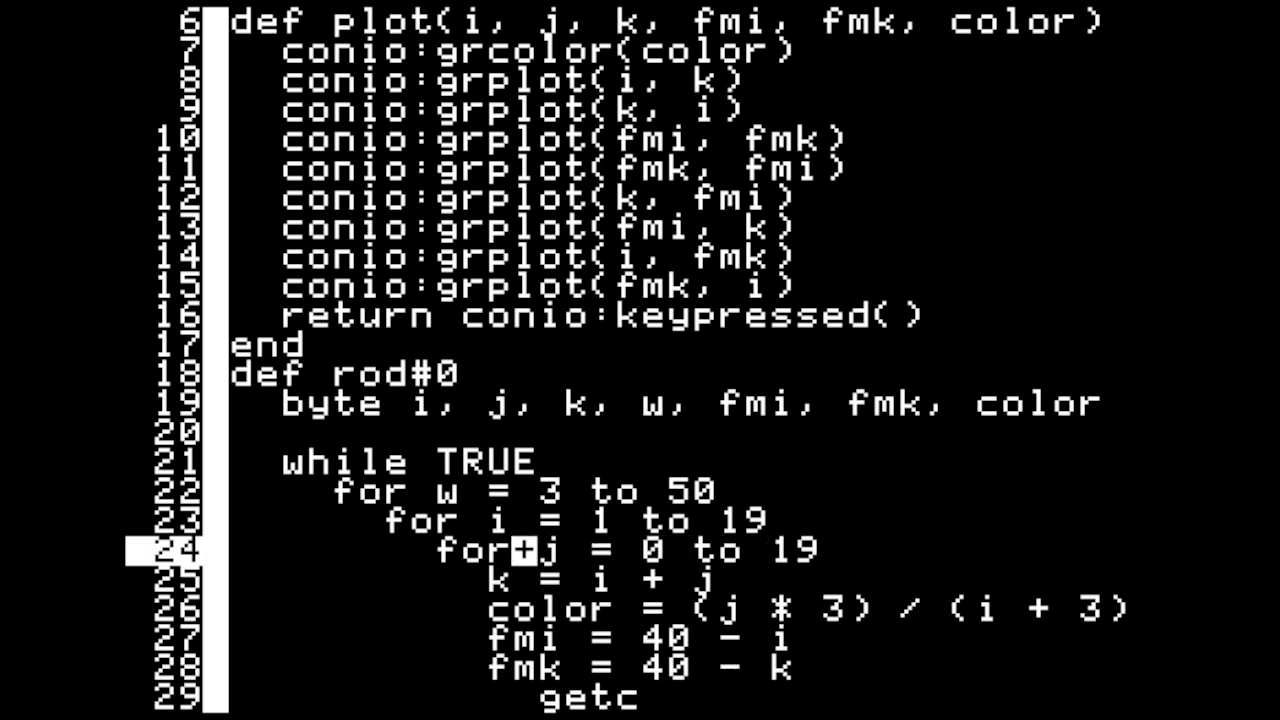
key("Down")
key("Left")
key("Left")
type("plot(")
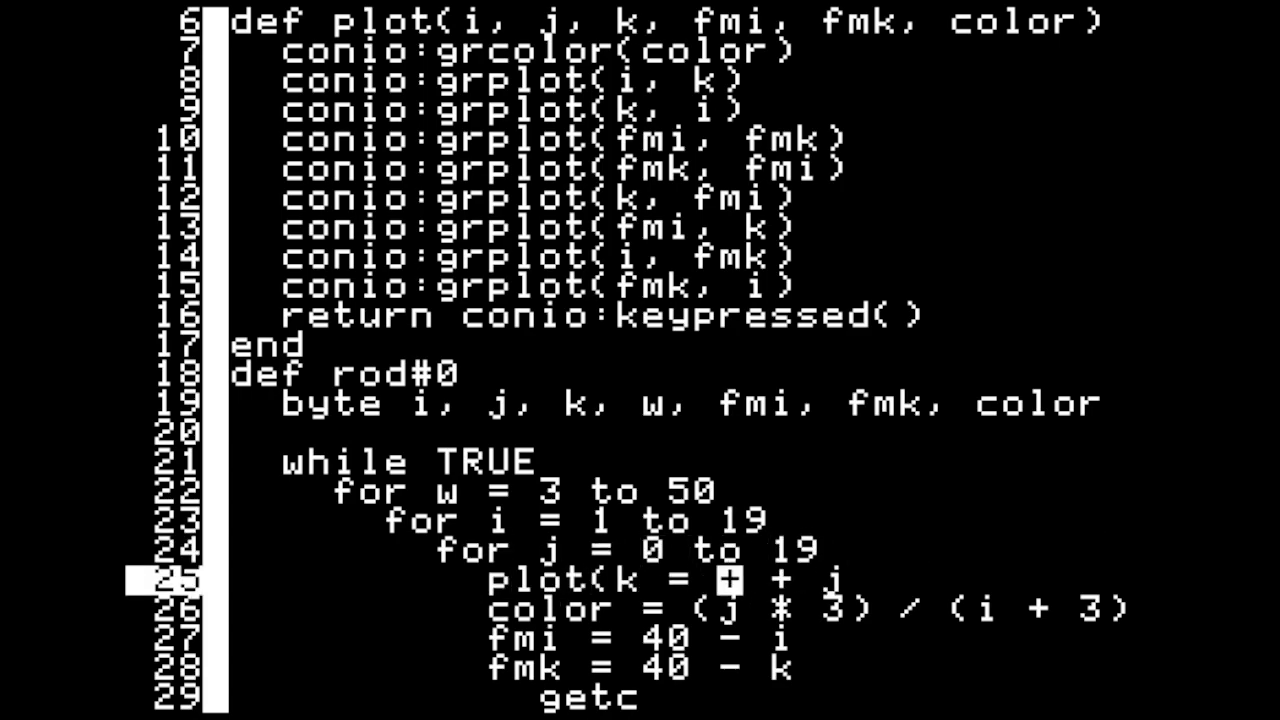
key("Delete")
key("Delete")
key("Delete")
type("i, j, i+j, 40-i, 40-i-j,")
key("Down")
key("BackSpace")
key("BackSpace")
key("BackSpace")
key("Home")
key("BackSpace")
key("BackSpace")
key("Delete")
key("Delete")
key("Delete")
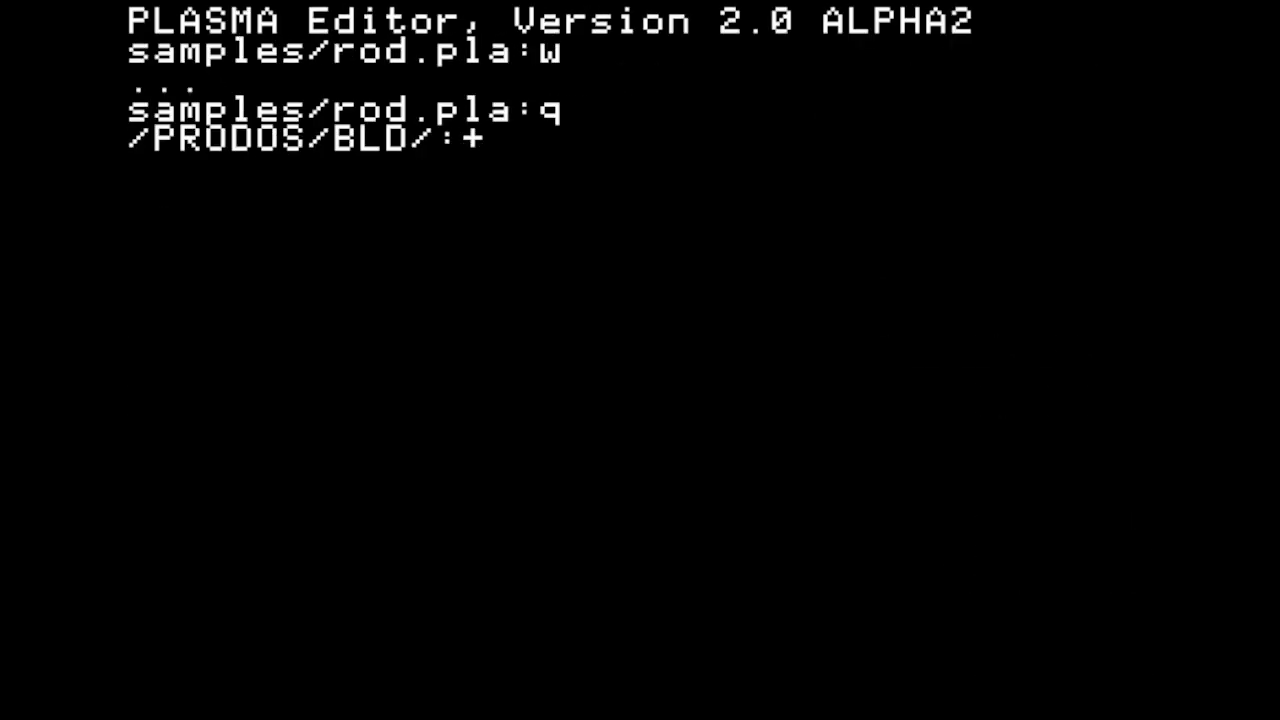
Compile samples/rod.pla plainly (353 bytes) and with -o2 (262 bytes), then run samples/rod
type("plasm samples/rod.pla")
key("Return")
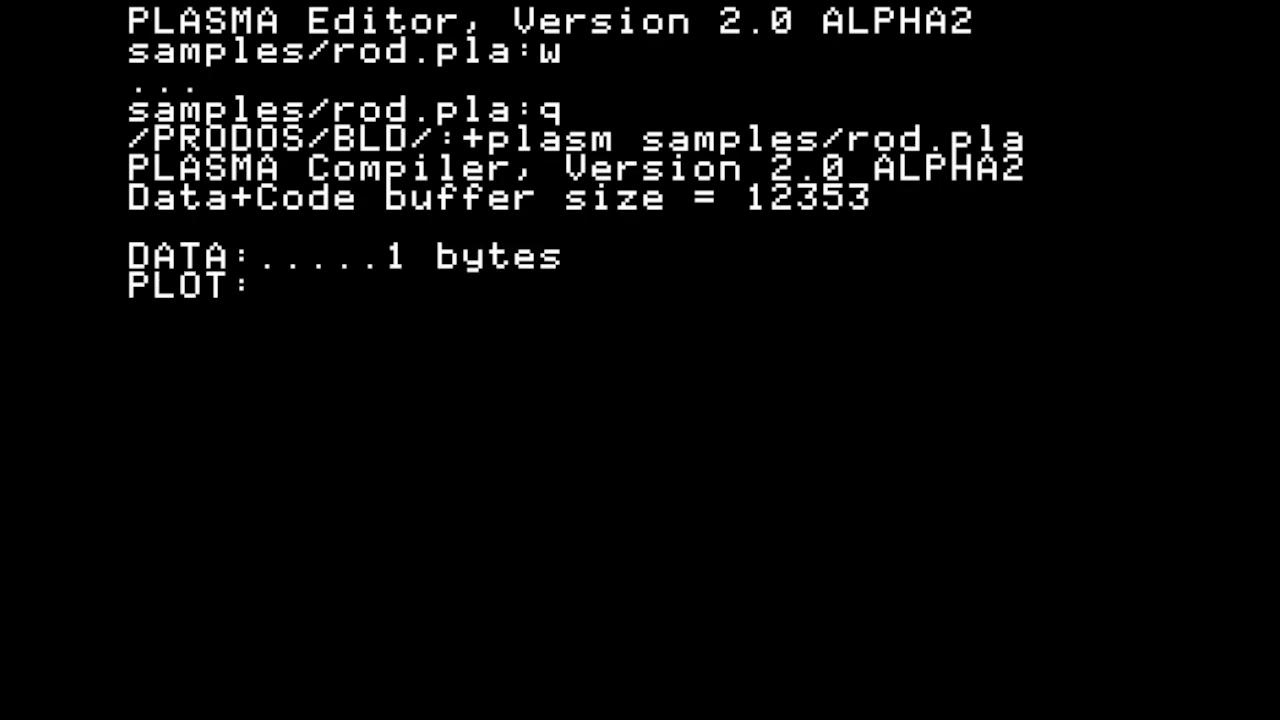
type("plasm -o2 samples/rod.pla")
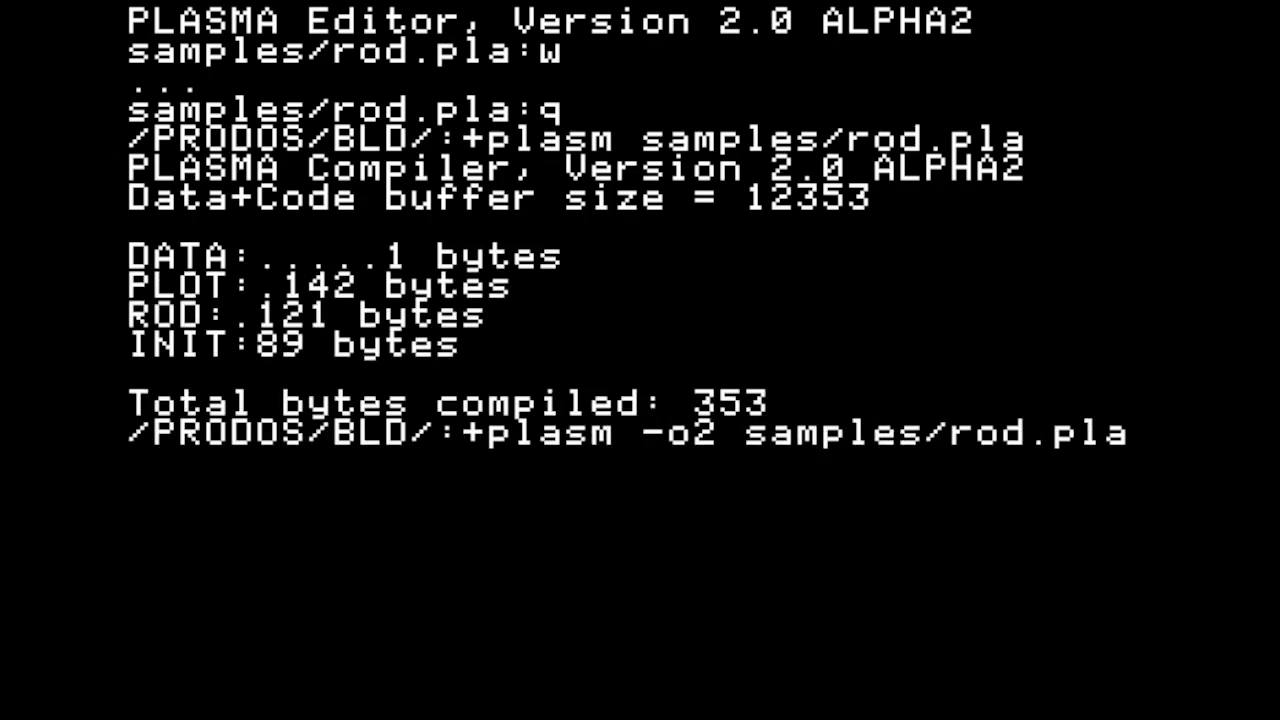
key("Return")
type("+samples/r")
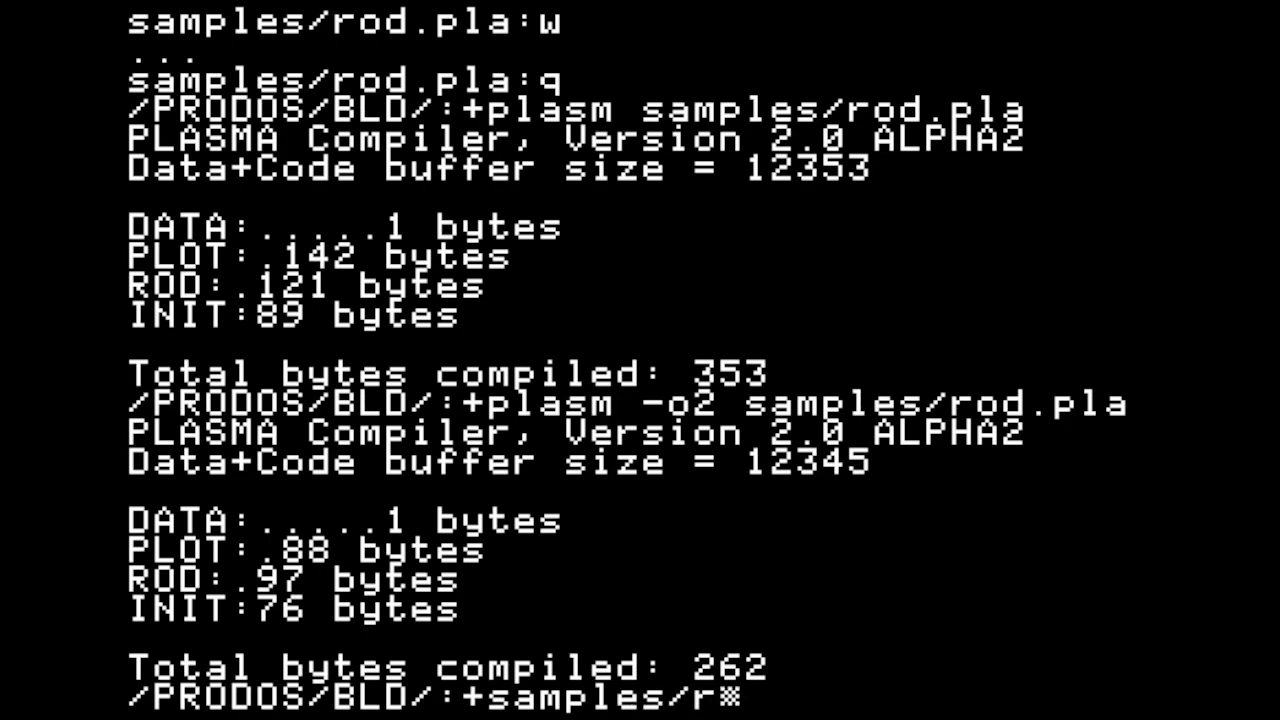
type("od")
key("Return")
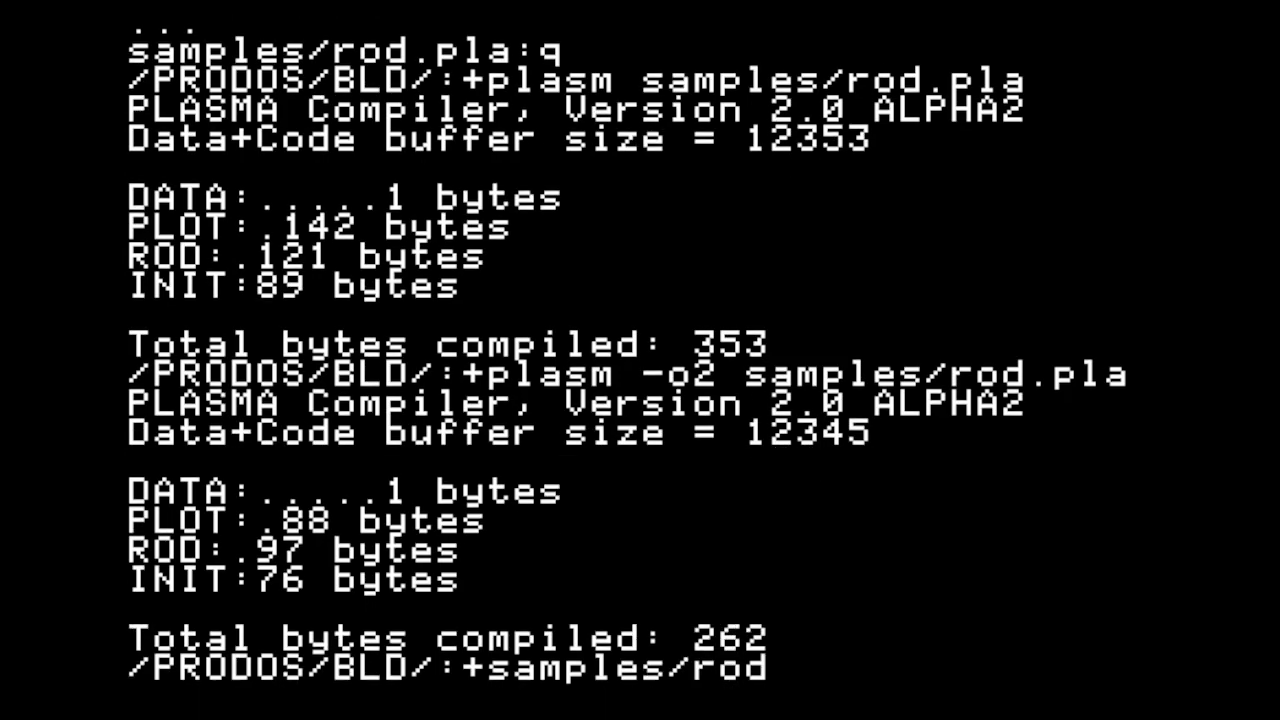